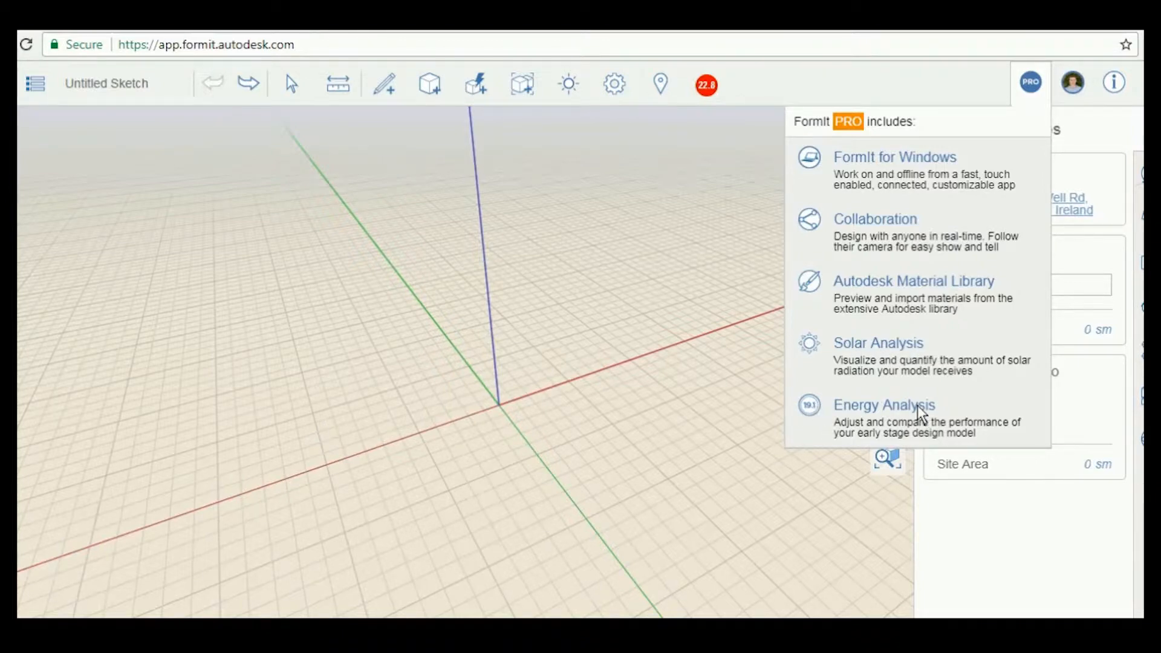
pyautogui.click(1038, 83)
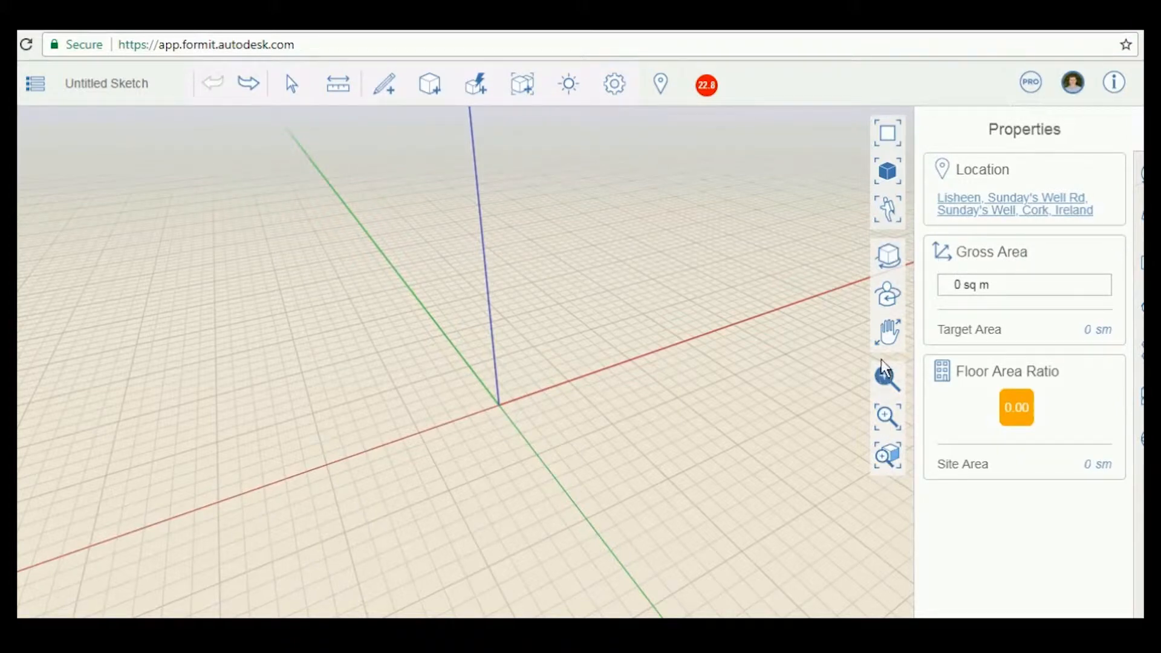
pyautogui.click(888, 131)
pyautogui.click(883, 175)
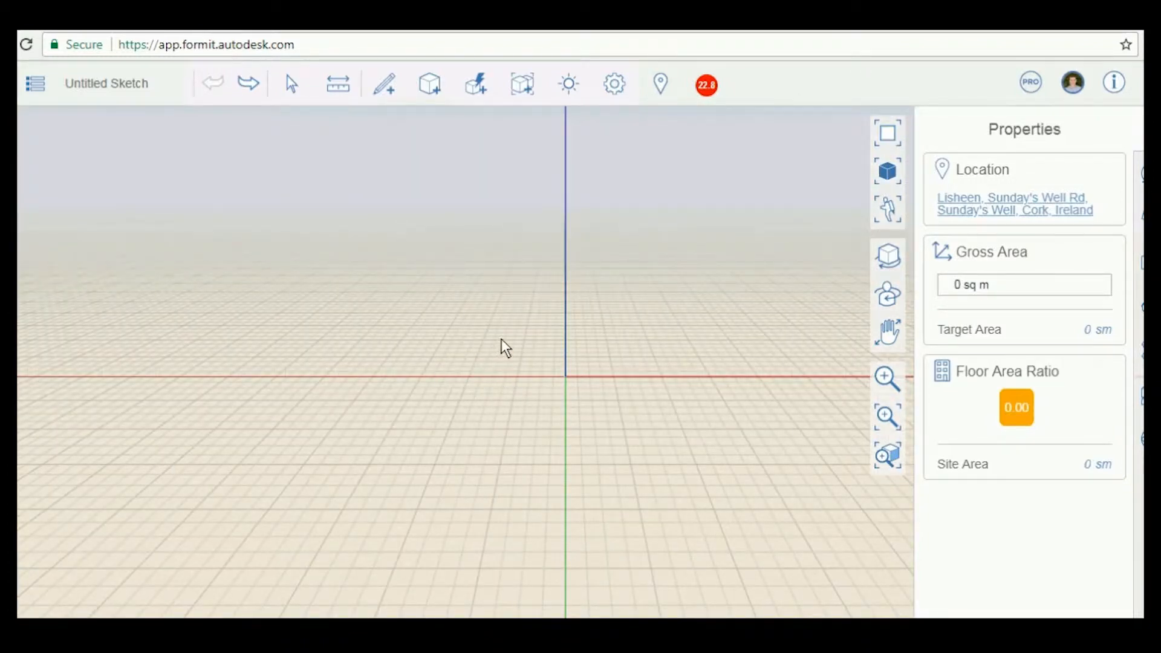
pyautogui.moveTo(500, 339); pyautogui.dragTo(585, 350)
pyautogui.moveTo(515, 326); pyautogui.dragTo(1050, 342, button='middle')
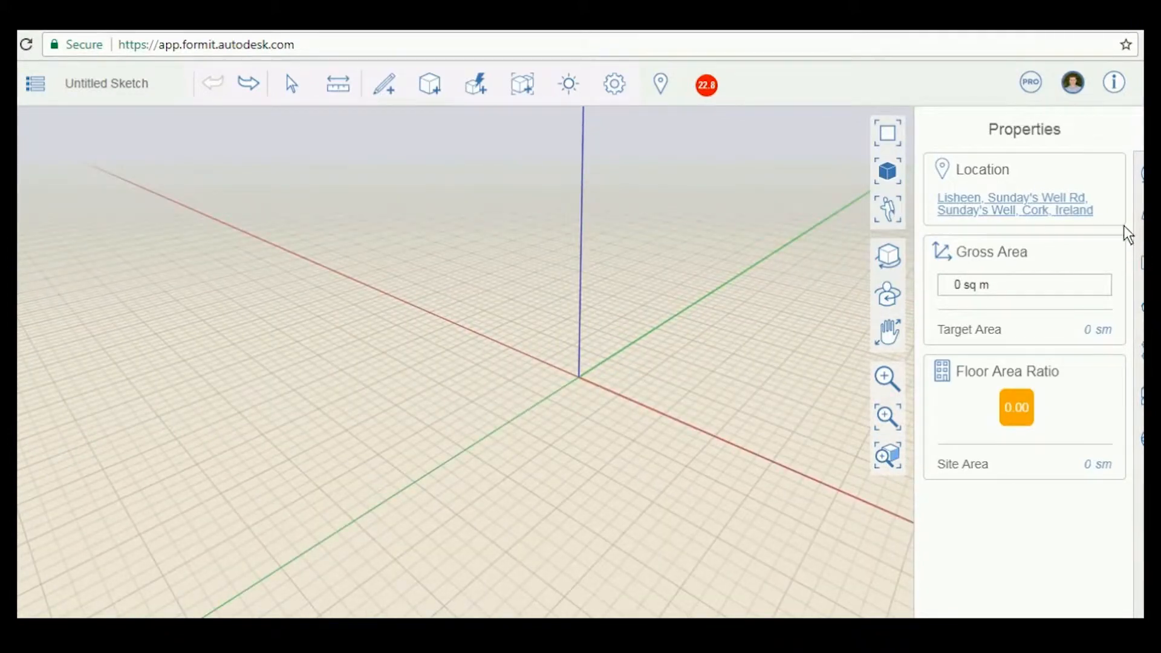
# Step: Open the project location settings and zoom the satellite map in on the pin beside the River Lee in Cork
pyautogui.click(659, 90)
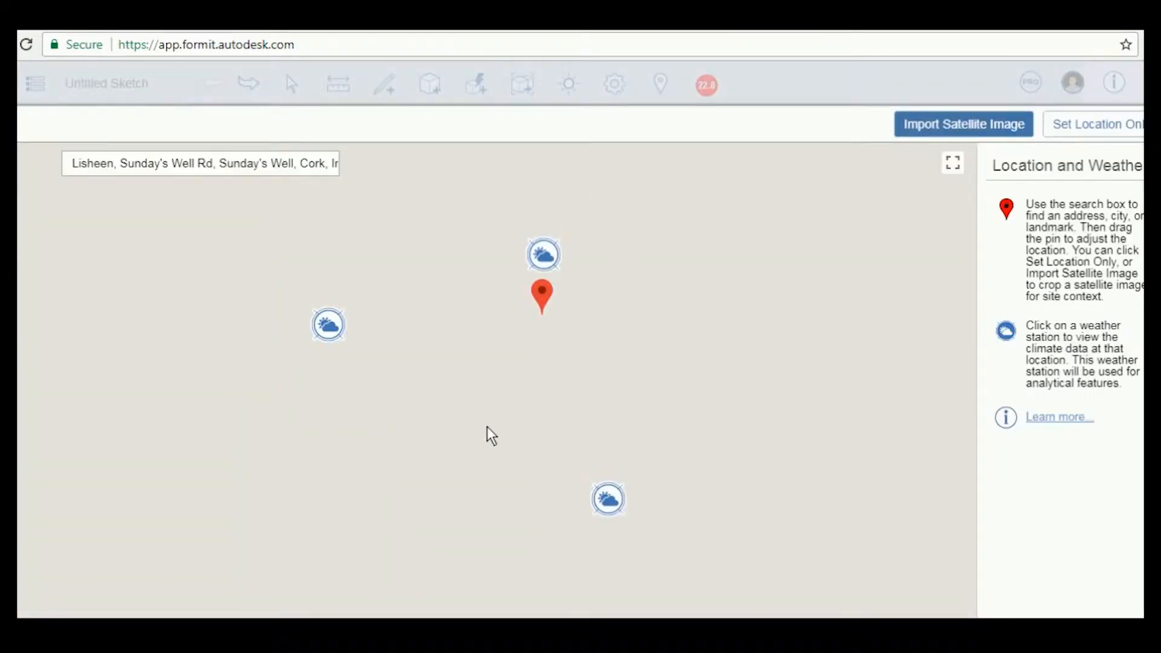
pyautogui.click(277, 163)
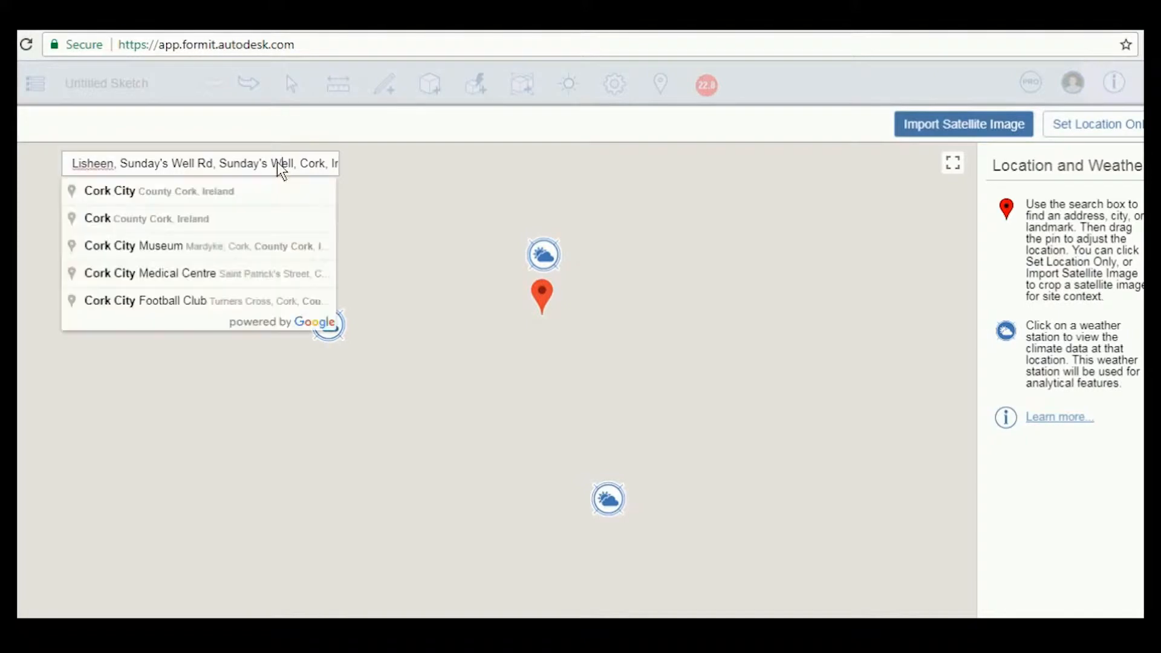
pyautogui.scroll(-2, 525, 393)
pyautogui.scroll(4, 542, 384)
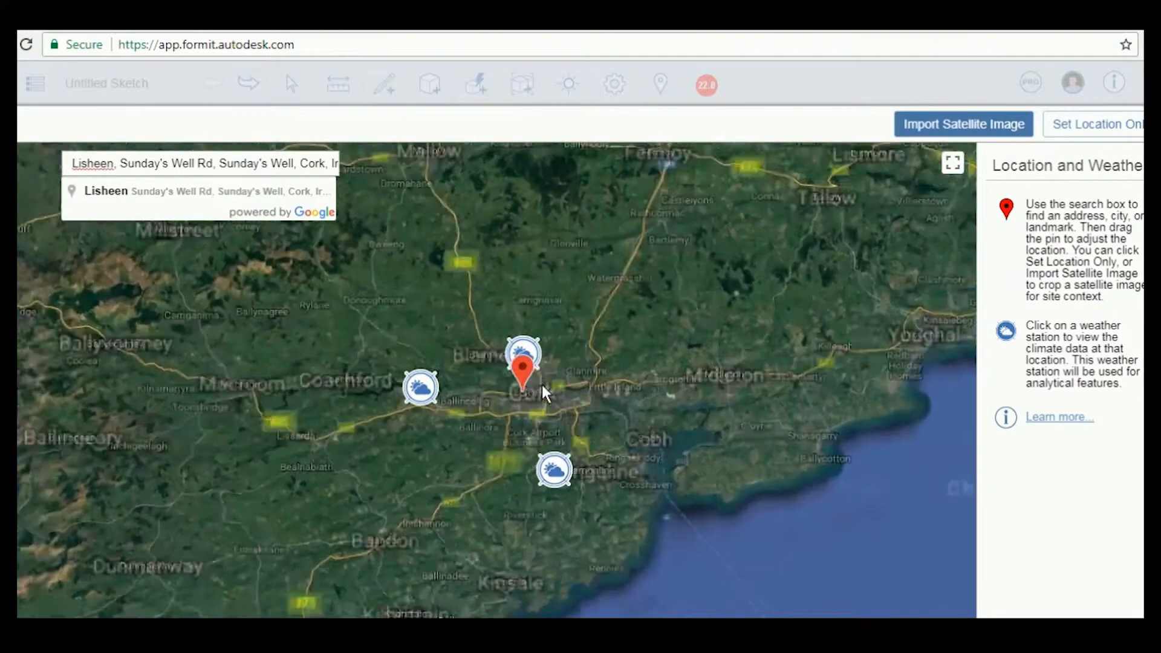
pyautogui.scroll(3, 497, 405)
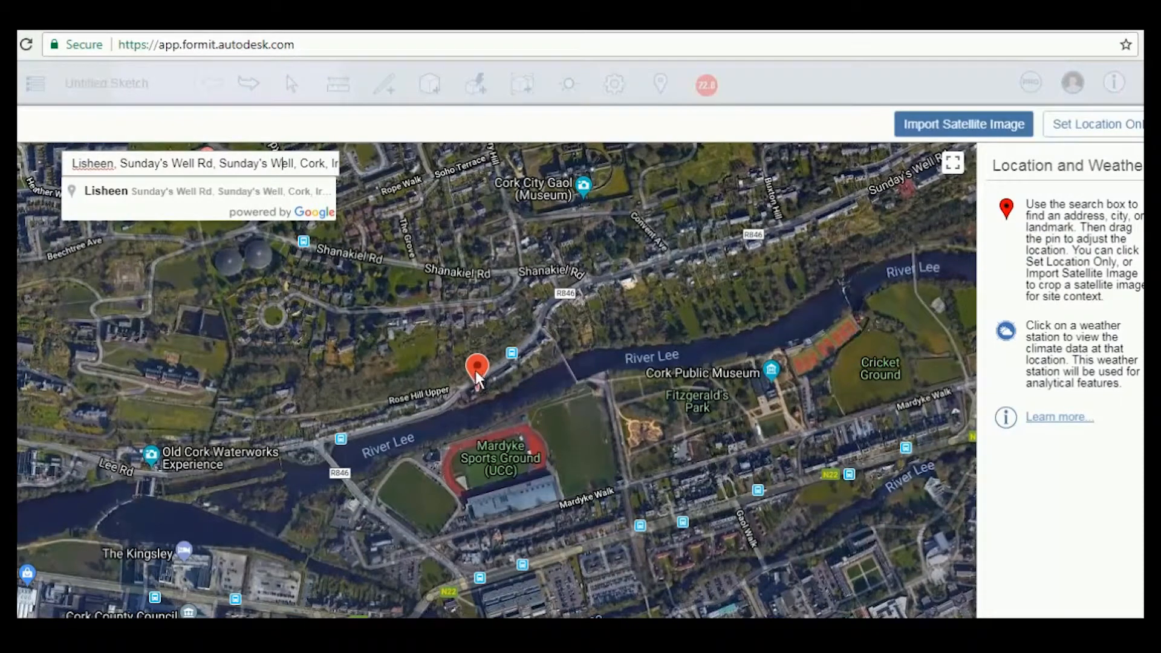
pyautogui.scroll(1, 475, 372)
pyautogui.scroll(1, 484, 389)
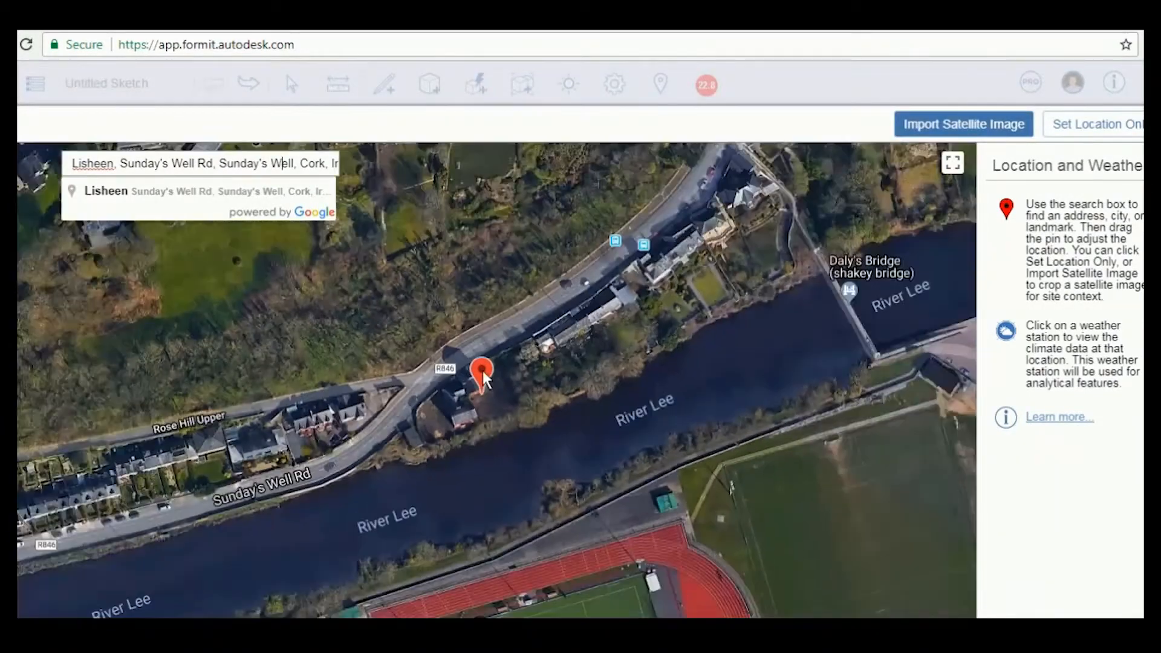
# Step: Try the location pin on the wooded hillside, and reposition it on the riverside plot south of the road
pyautogui.moveTo(483, 372); pyautogui.dragTo(386, 307)
pyautogui.moveTo(341, 339); pyautogui.dragTo(417, 408)
pyautogui.scroll(-7, 509, 446)
pyautogui.scroll(4, 541, 306)
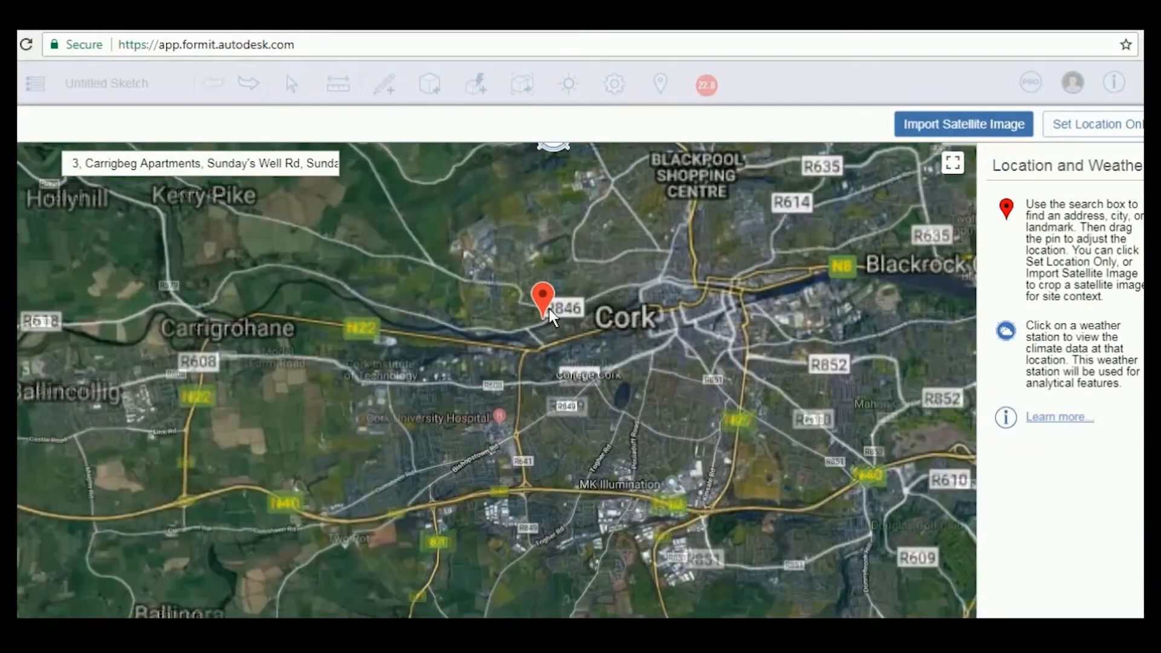
pyautogui.scroll(4, 527, 290)
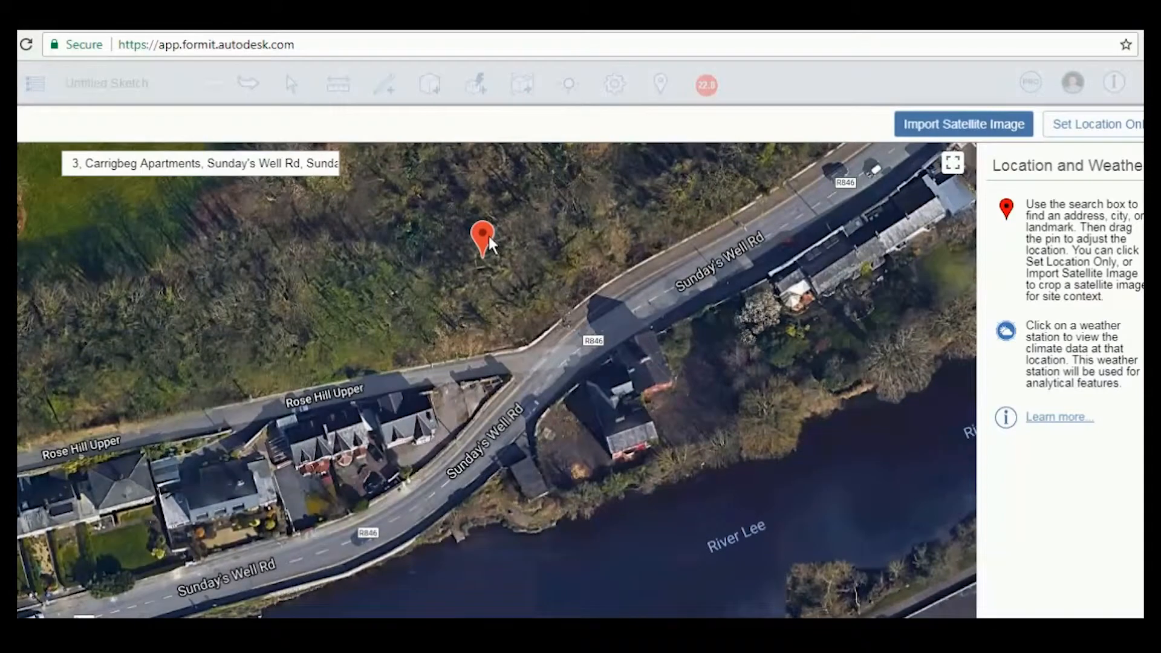
pyautogui.moveTo(489, 238); pyautogui.dragTo(747, 391)
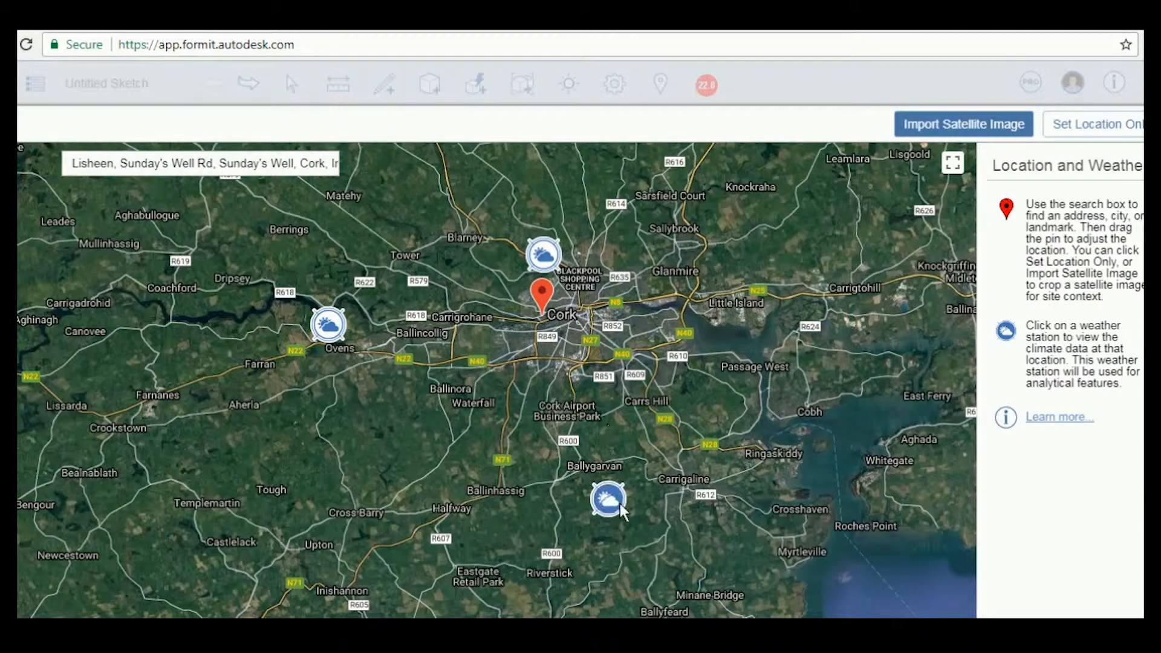
# Step: Examine the monthly temperature and annual windrose charts of the weather station just north of the pin, and close its data window
pyautogui.click(543, 255)
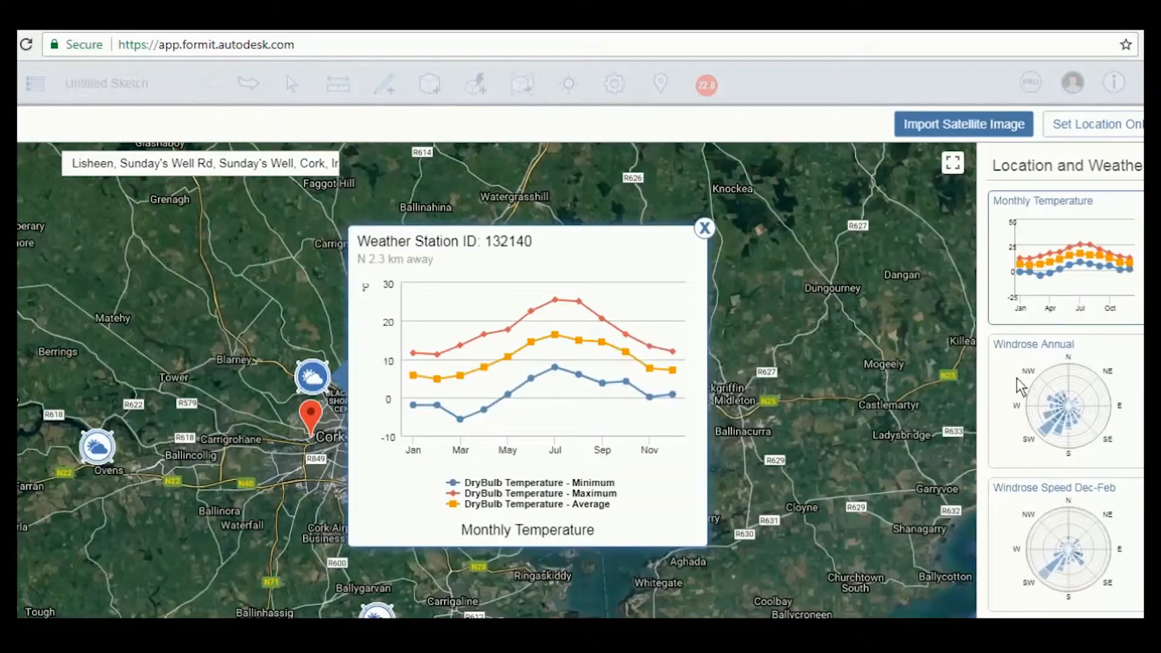
pyautogui.click(1056, 380)
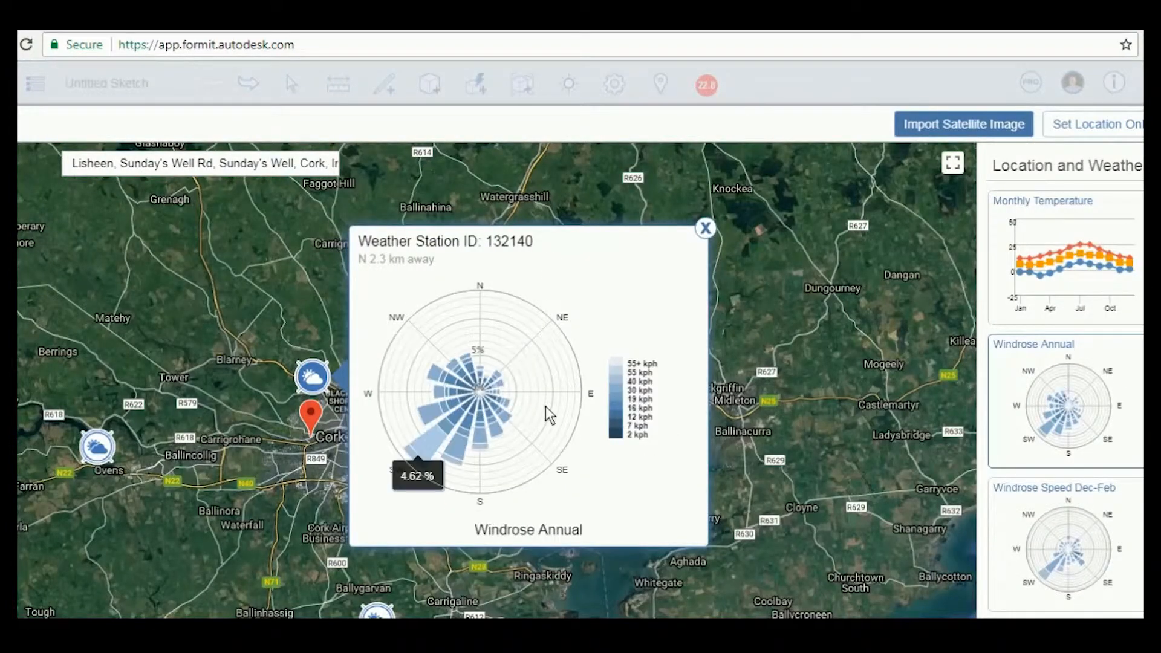
pyautogui.click(1082, 239)
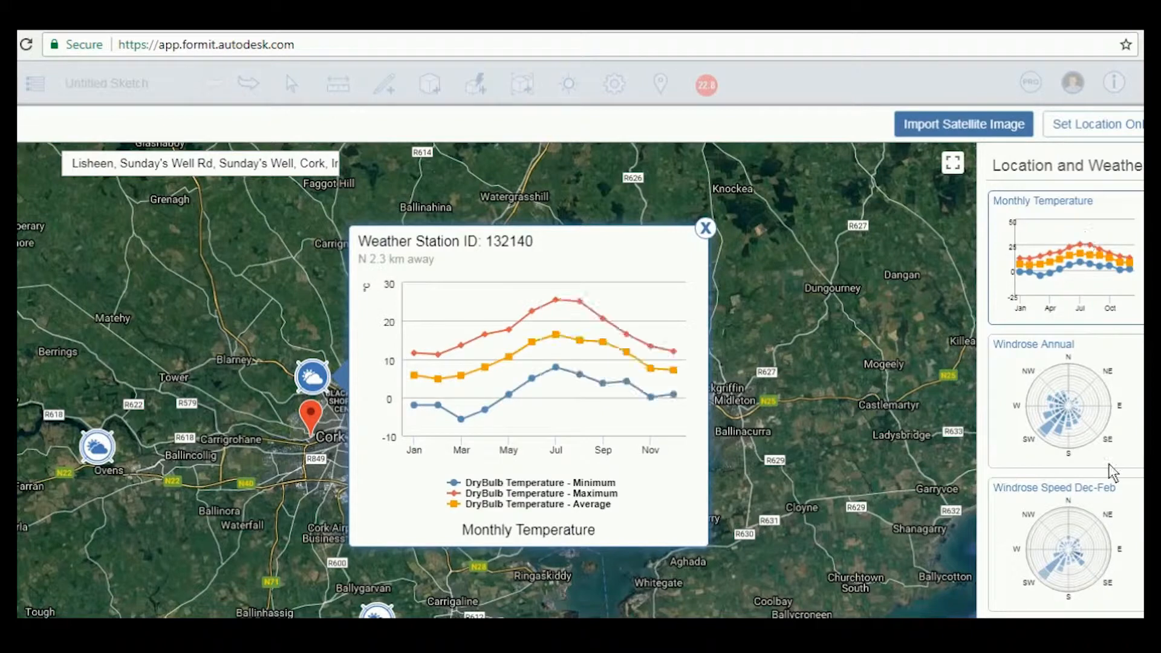
pyautogui.click(1079, 382)
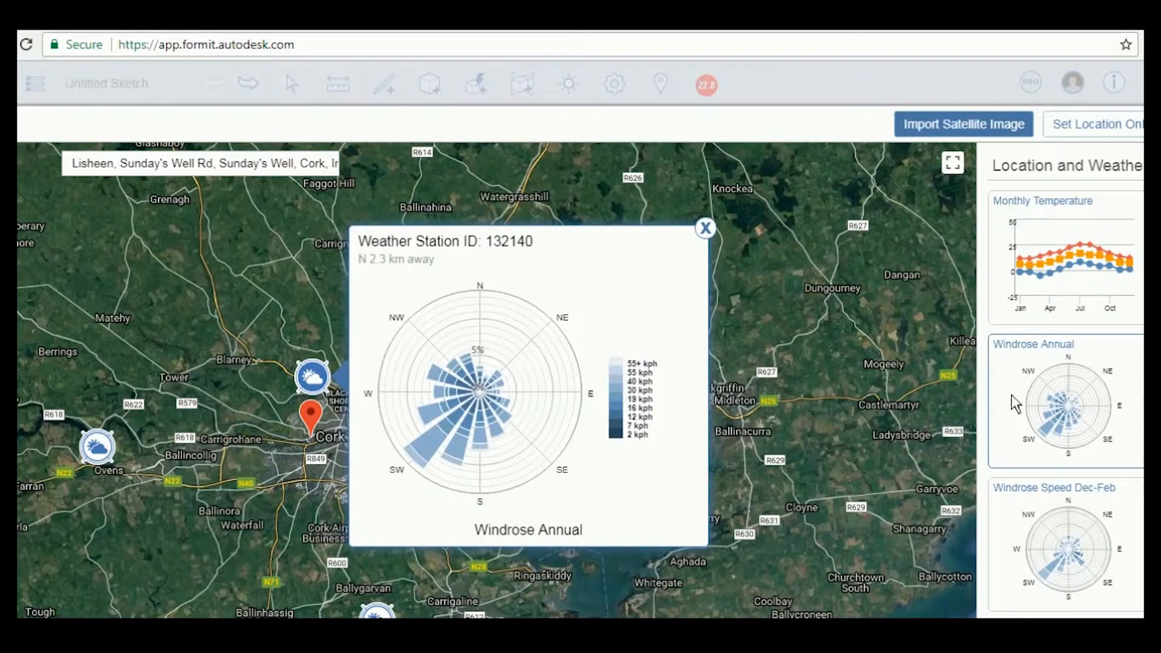
pyautogui.scroll(-6, 1080, 543)
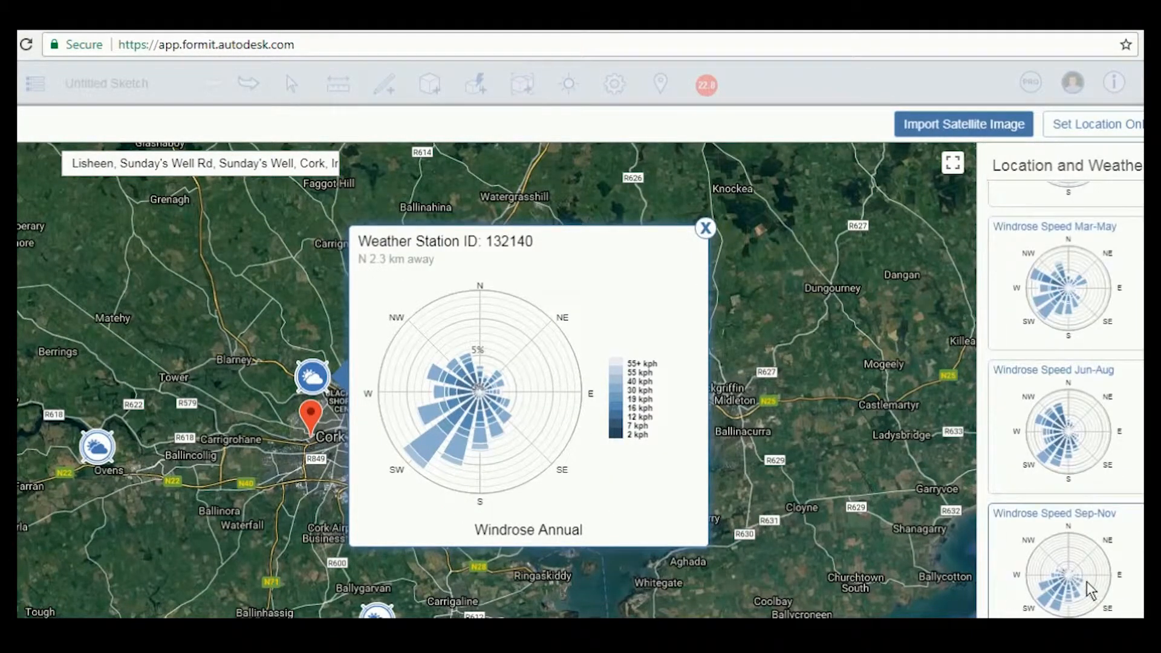
pyautogui.scroll(6, 1015, 244)
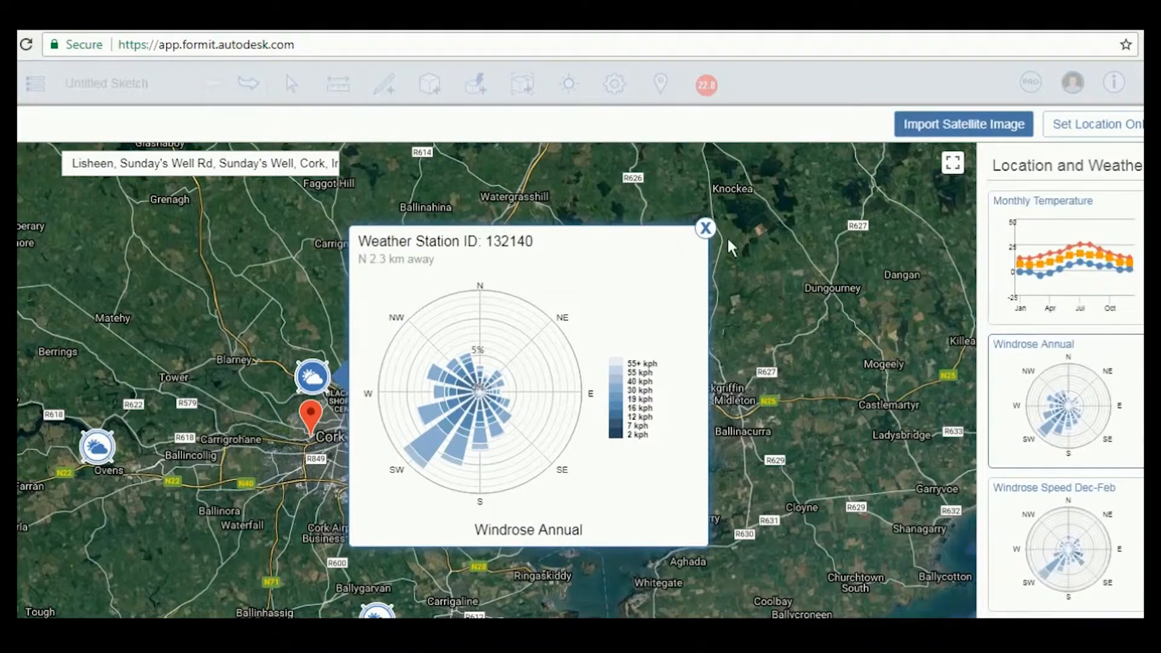
pyautogui.click(706, 228)
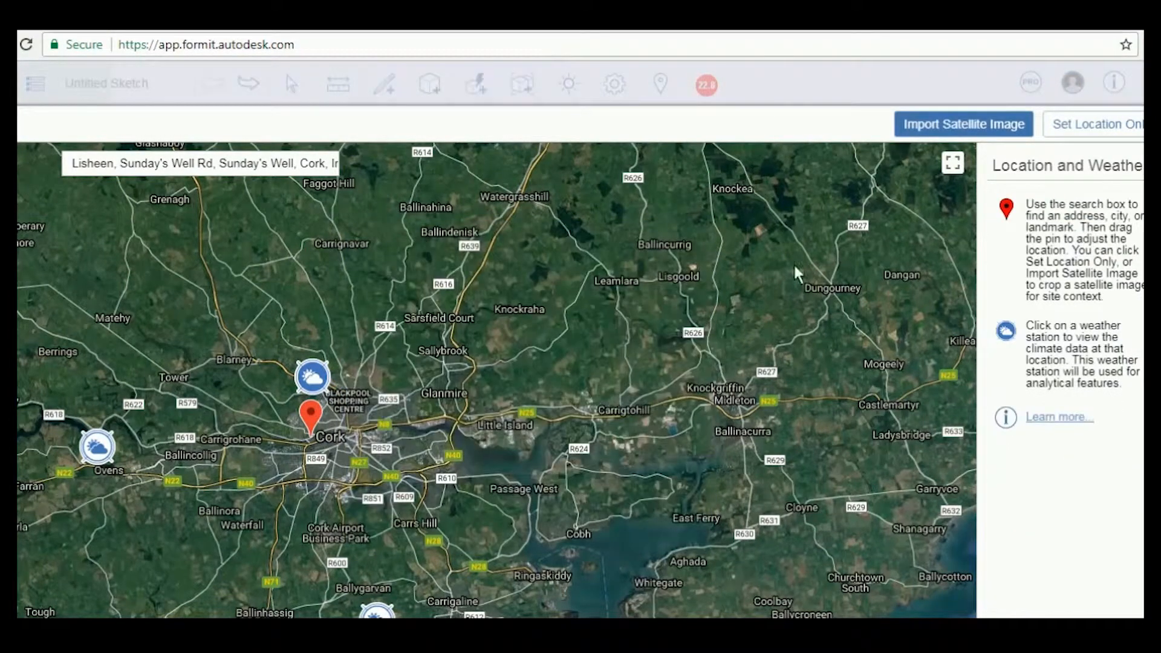
# Step: Import a satellite image framing the riverside plot, the neighbouring houses and the road as site context
pyautogui.click(981, 125)
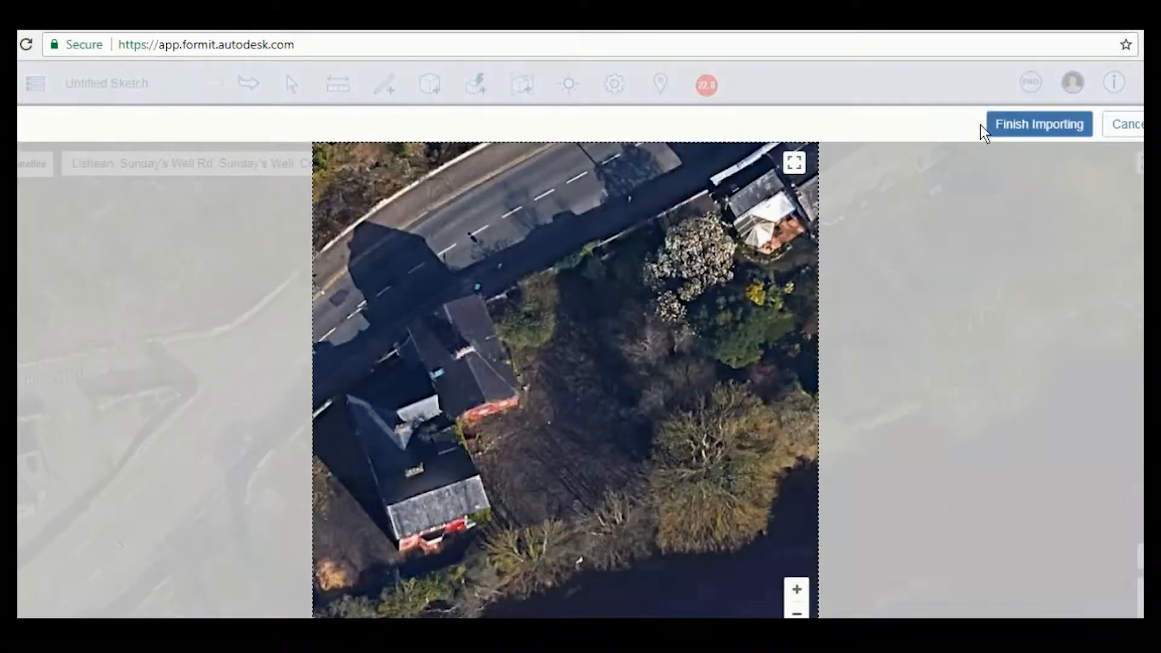
pyautogui.scroll(-2, 574, 454)
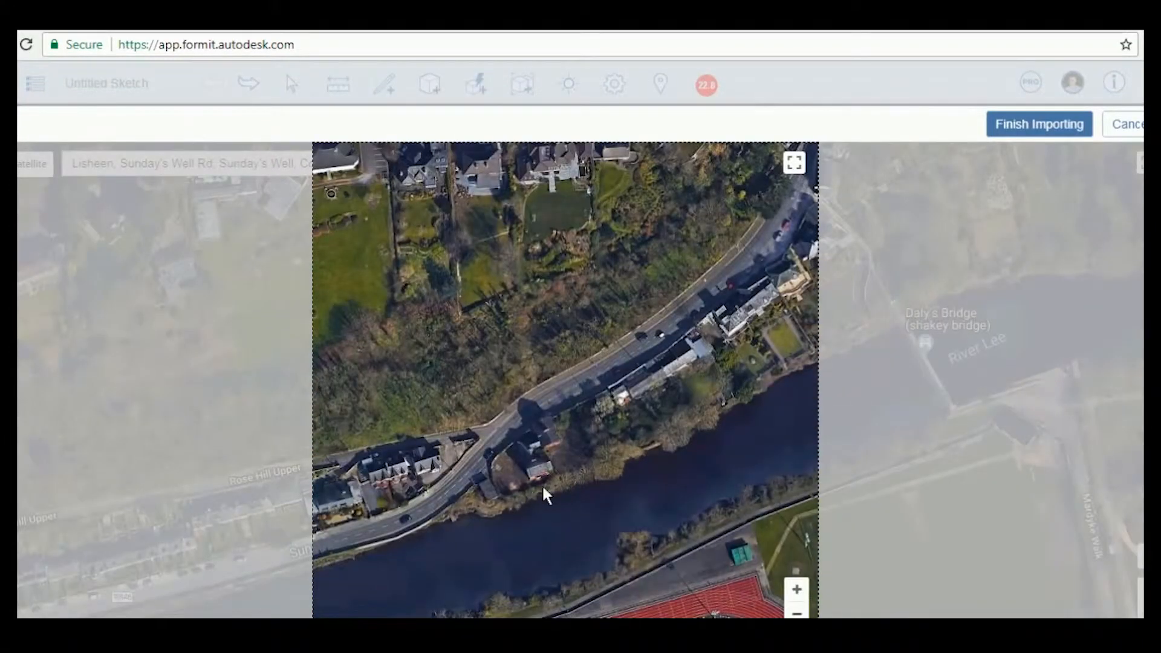
pyautogui.scroll(3, 544, 493)
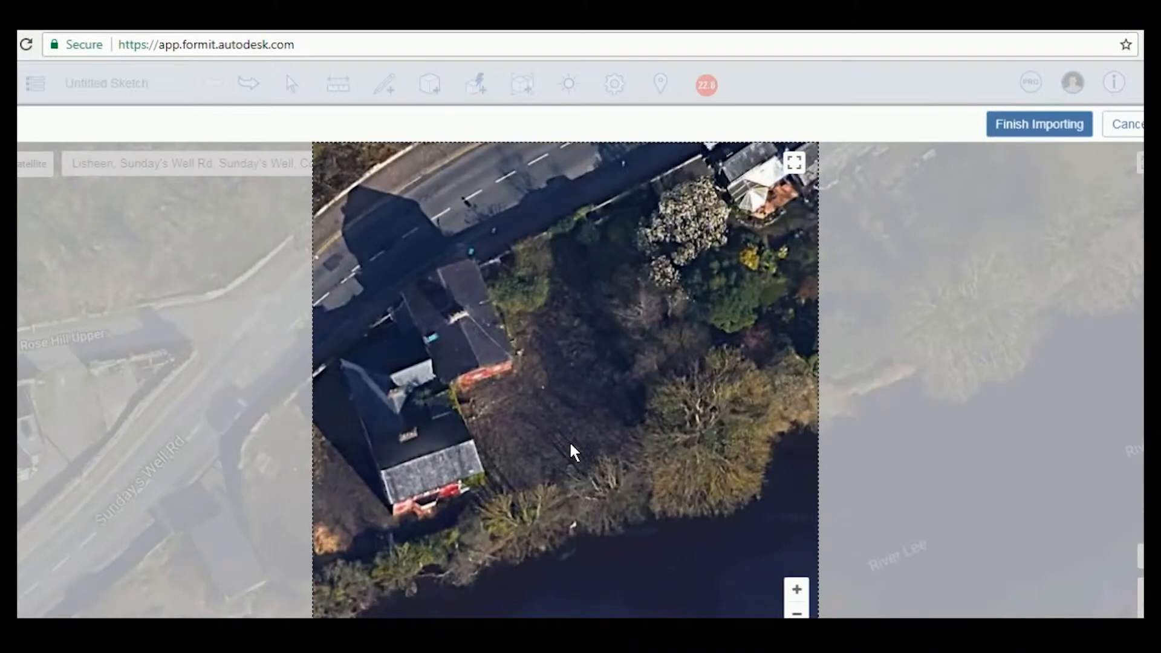
pyautogui.scroll(-2, 571, 446)
pyautogui.click(1057, 123)
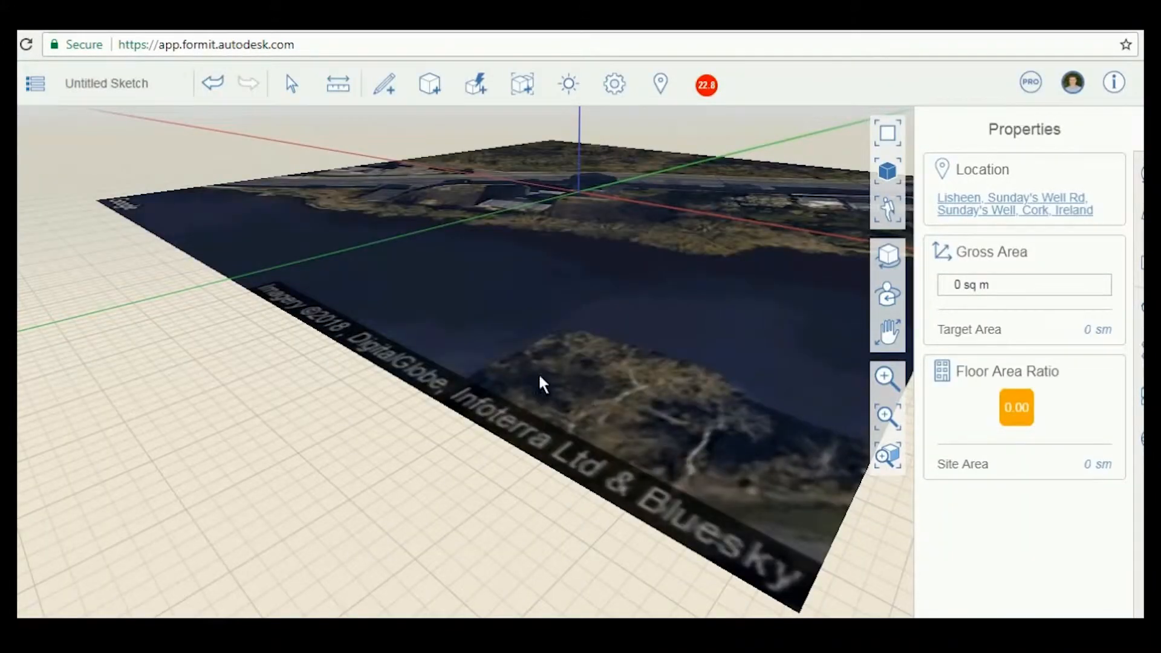
# Step: Draw a closed four-sided line outline on the riverside plot in top view, with sides about 21.2, 9.1, 21.5 and 12.8 m
pyautogui.scroll(-5, 328, 478)
pyautogui.moveTo(324, 309); pyautogui.dragTo(168, 397, button='right')
pyautogui.scroll(-3, 614, 548)
pyautogui.scroll(5, 604, 408)
pyautogui.scroll(-3, 382, 349)
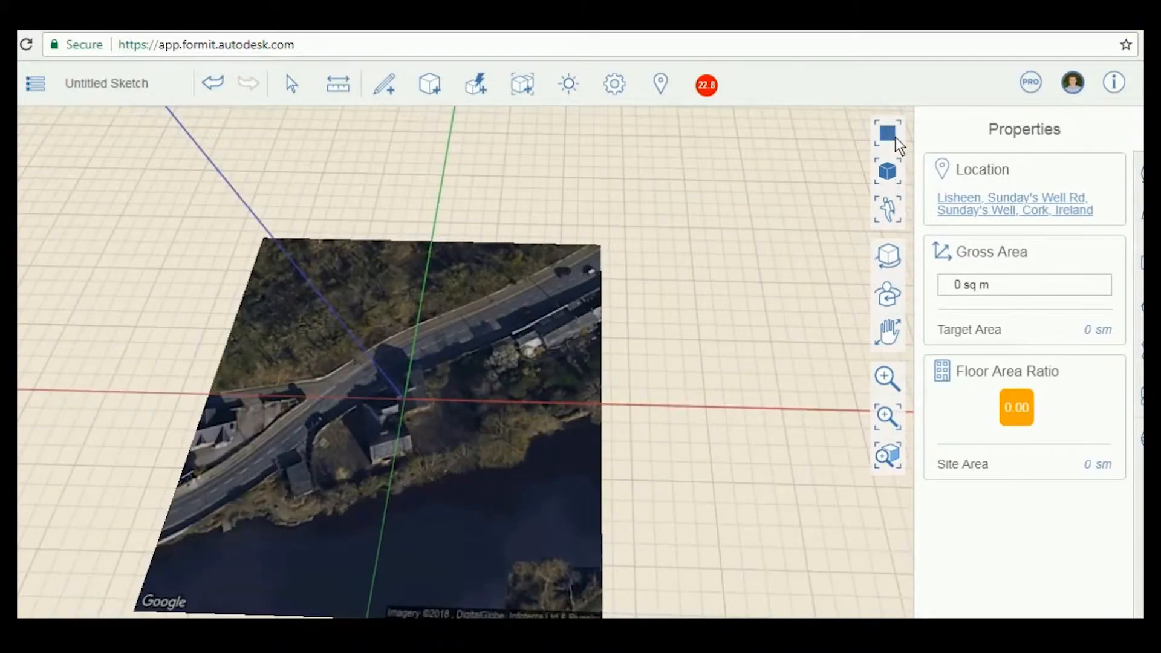
pyautogui.click(887, 133)
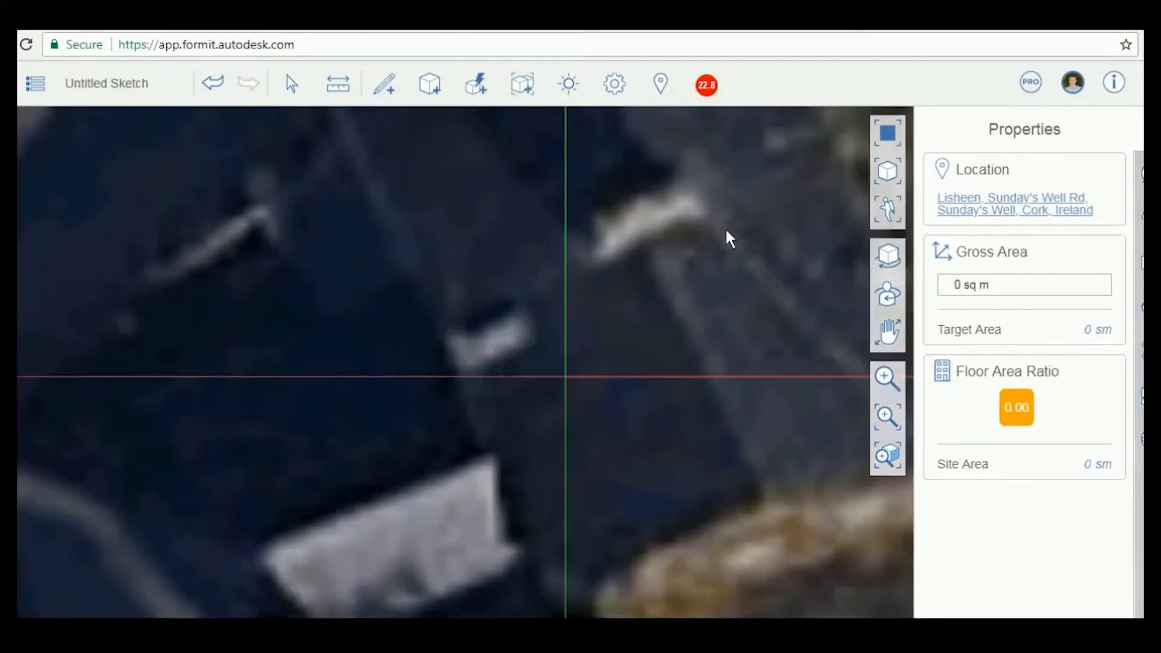
pyautogui.scroll(2, 562, 401)
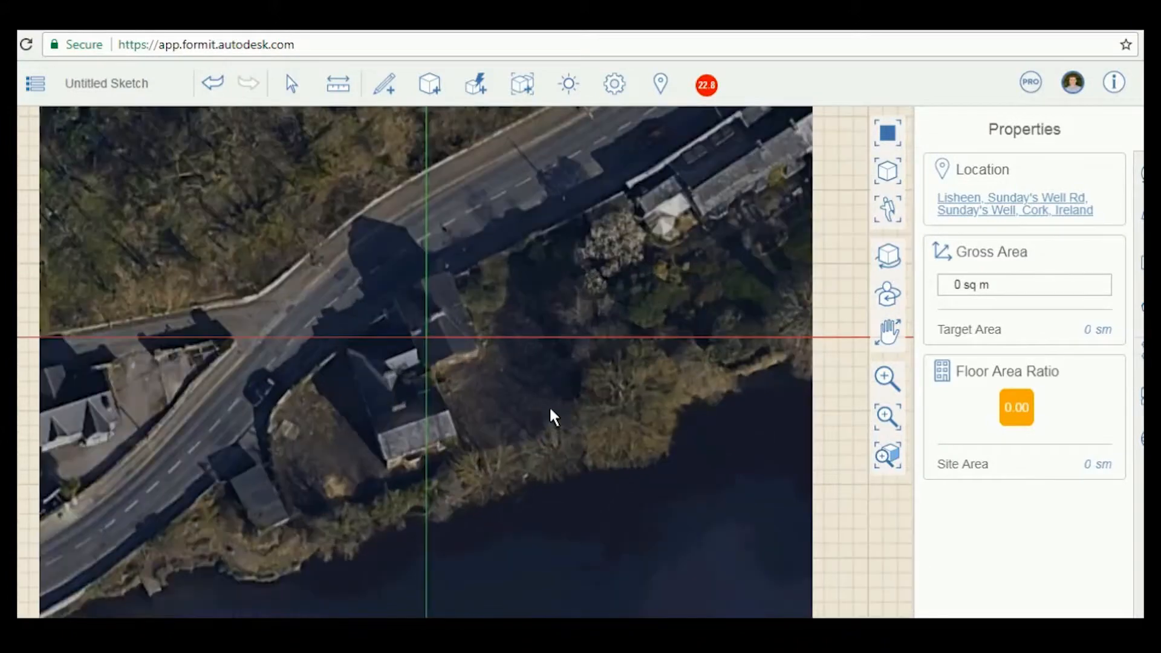
pyautogui.click(384, 84)
pyautogui.click(386, 126)
pyautogui.scroll(2, 466, 302)
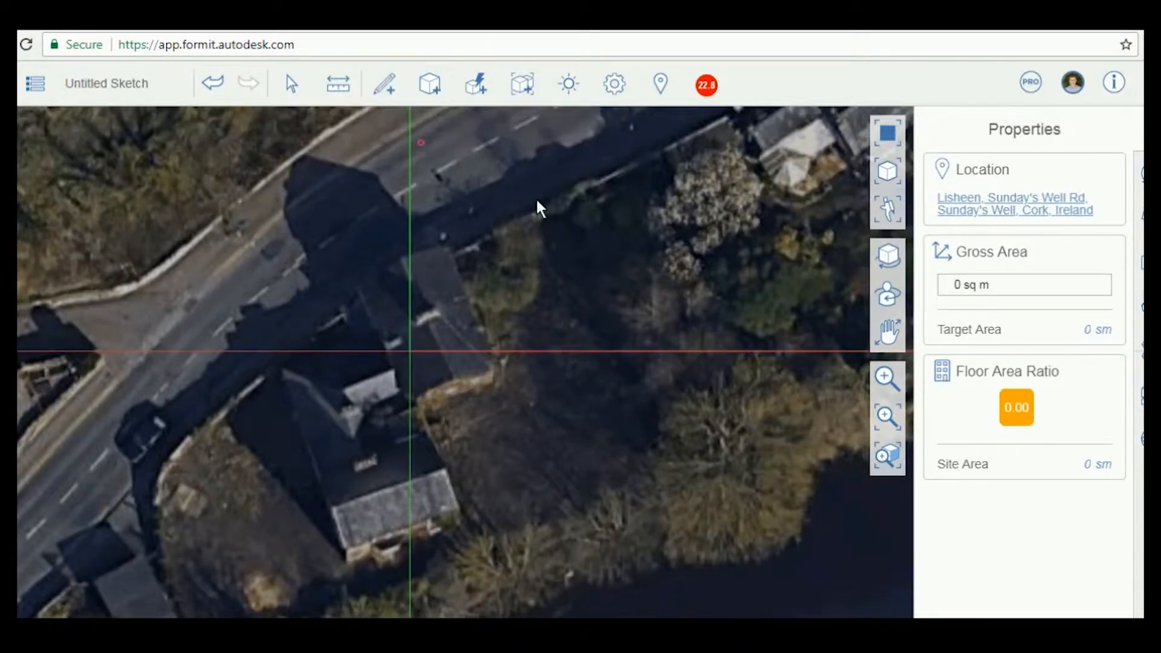
pyautogui.click(481, 266)
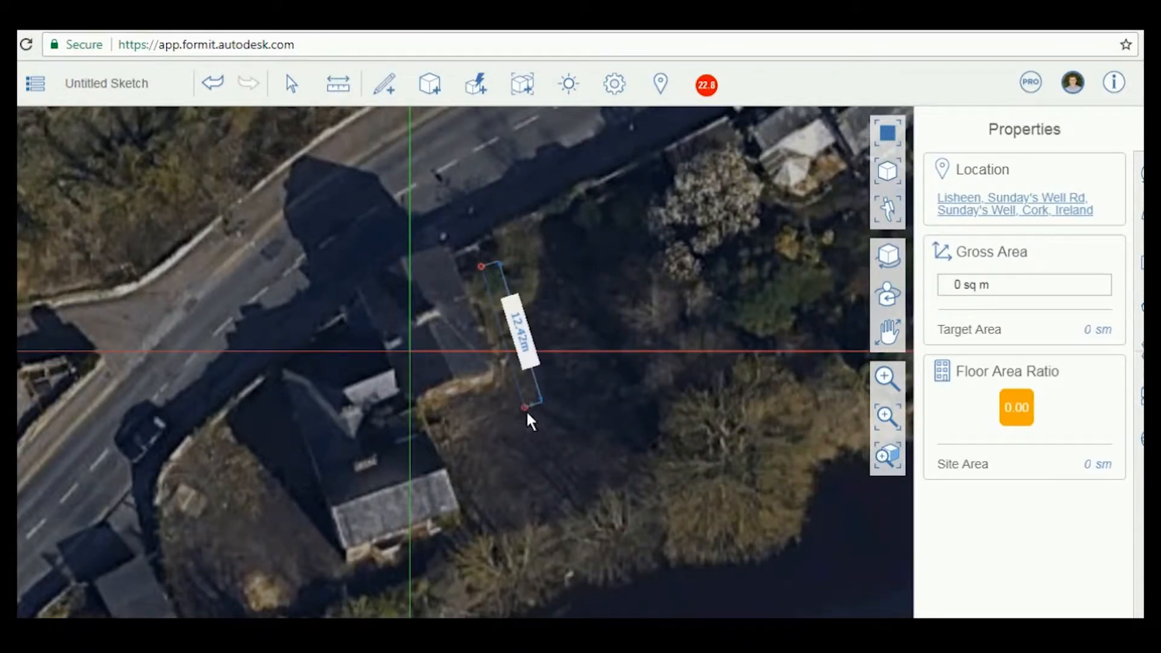
pyautogui.click(551, 506)
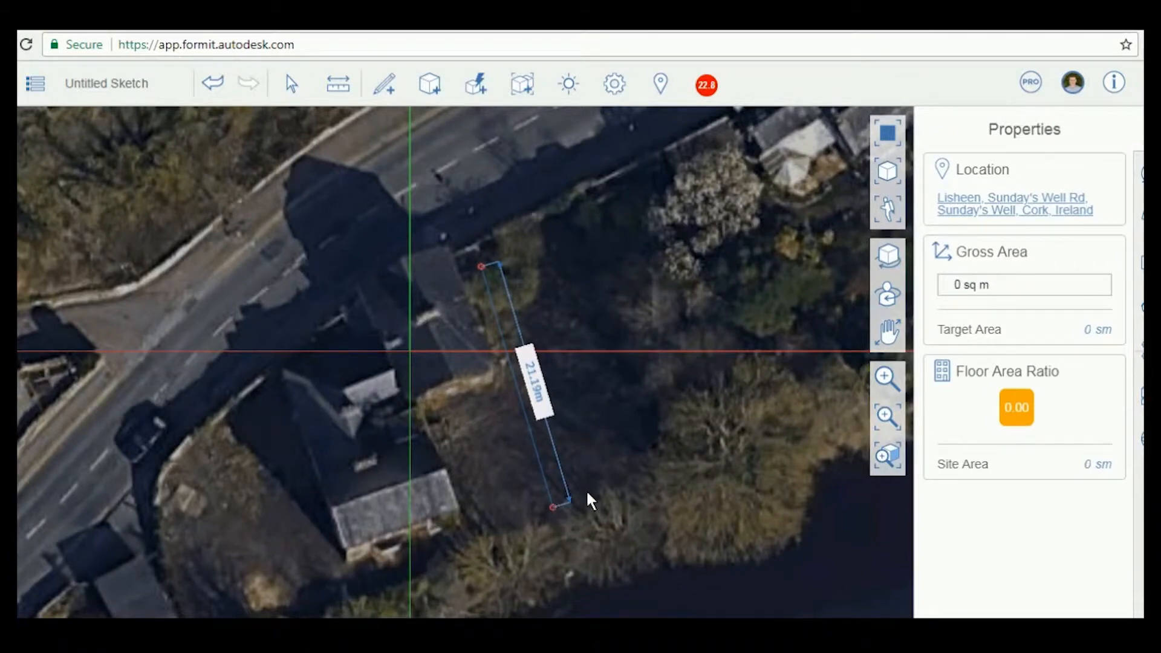
pyautogui.click(655, 476)
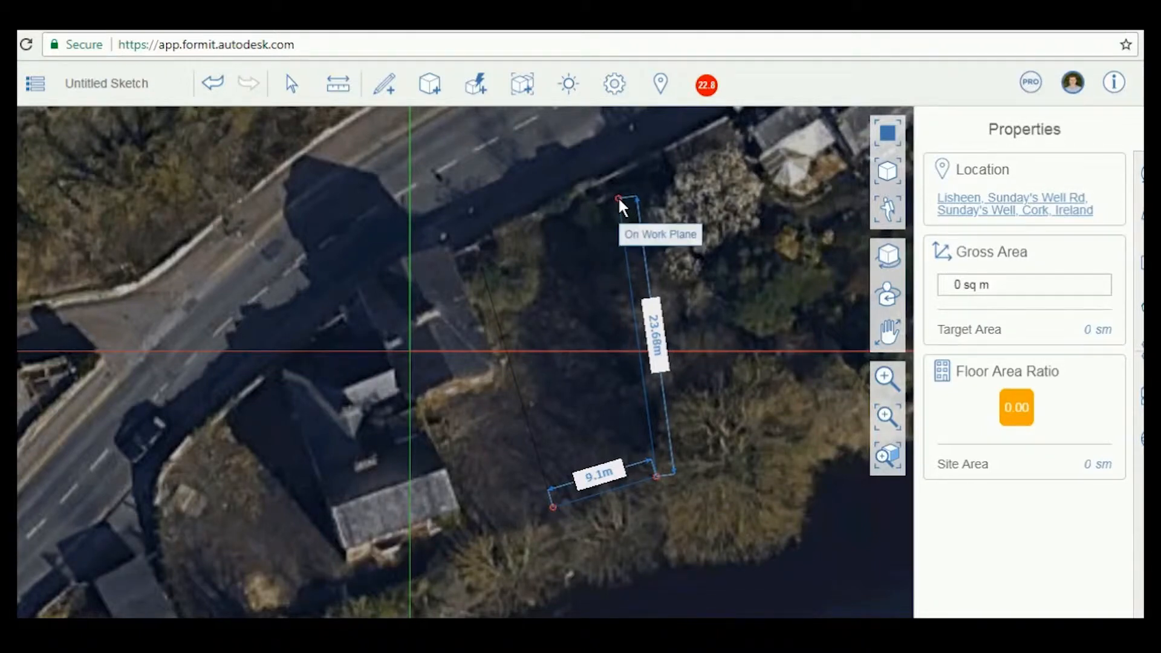
pyautogui.click(627, 223)
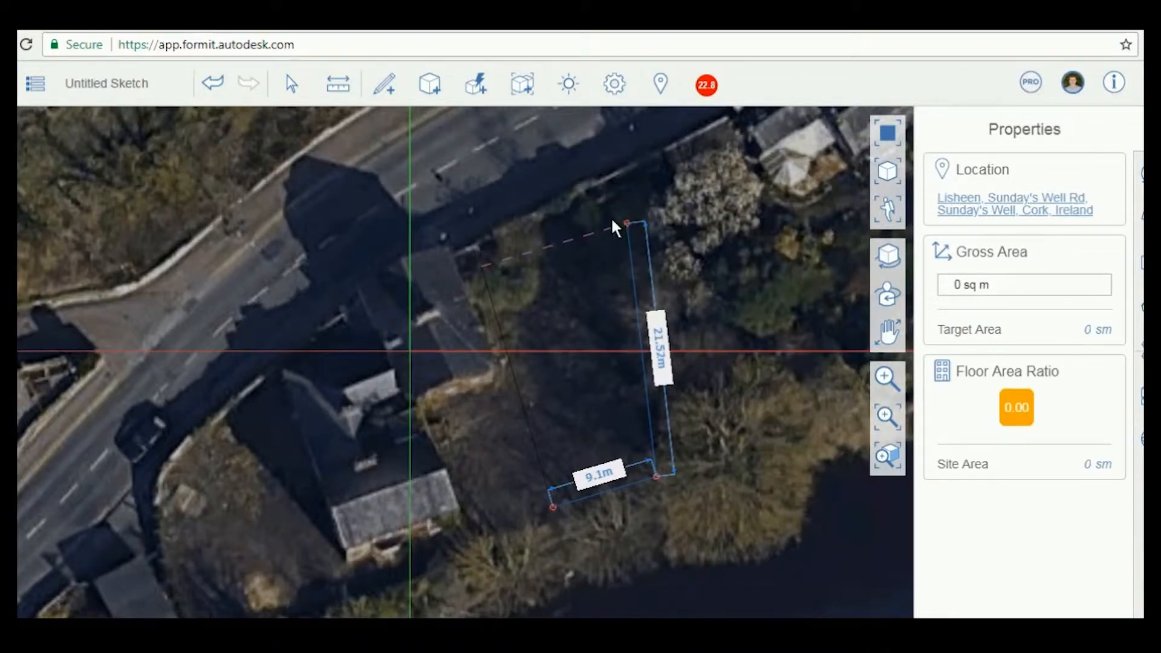
pyautogui.click(481, 266)
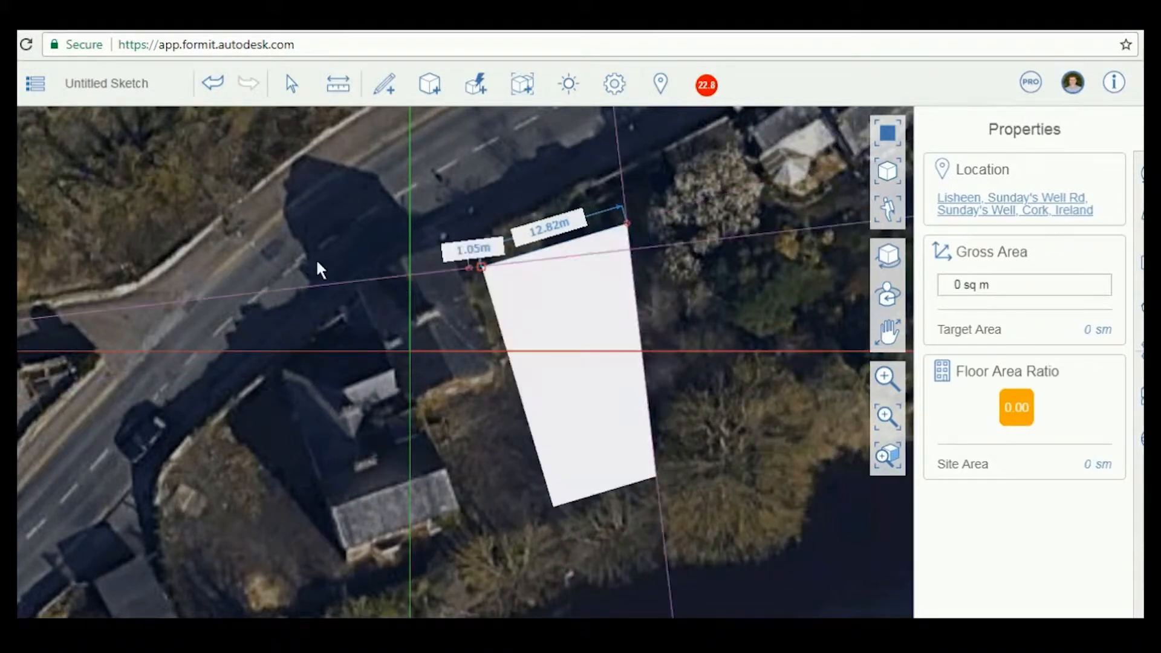
# Step: Inspect the four-sided footprint against the satellite image in top view and in 3D view
pyautogui.scroll(-5, 374, 391)
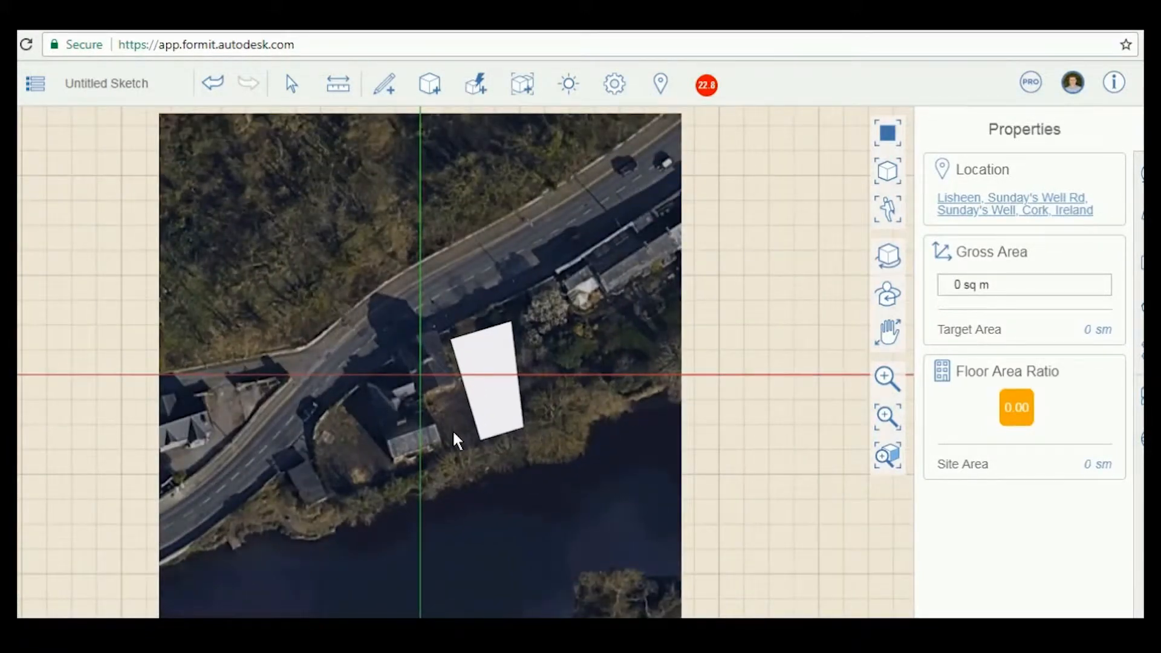
pyautogui.scroll(5, 456, 439)
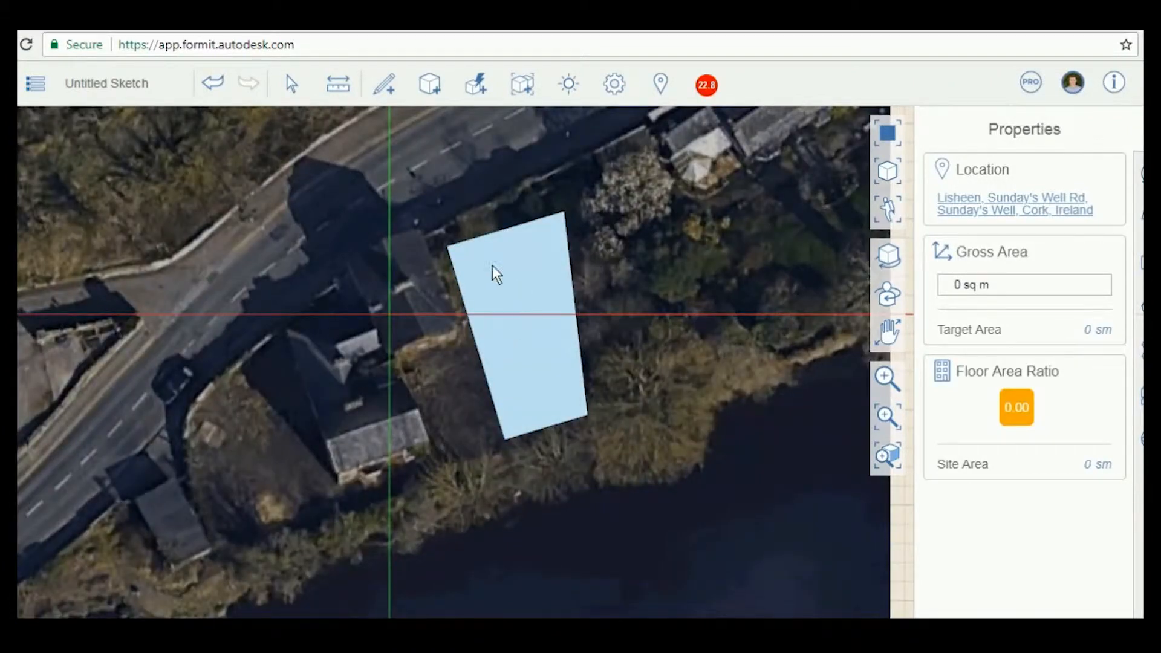
pyautogui.click(898, 169)
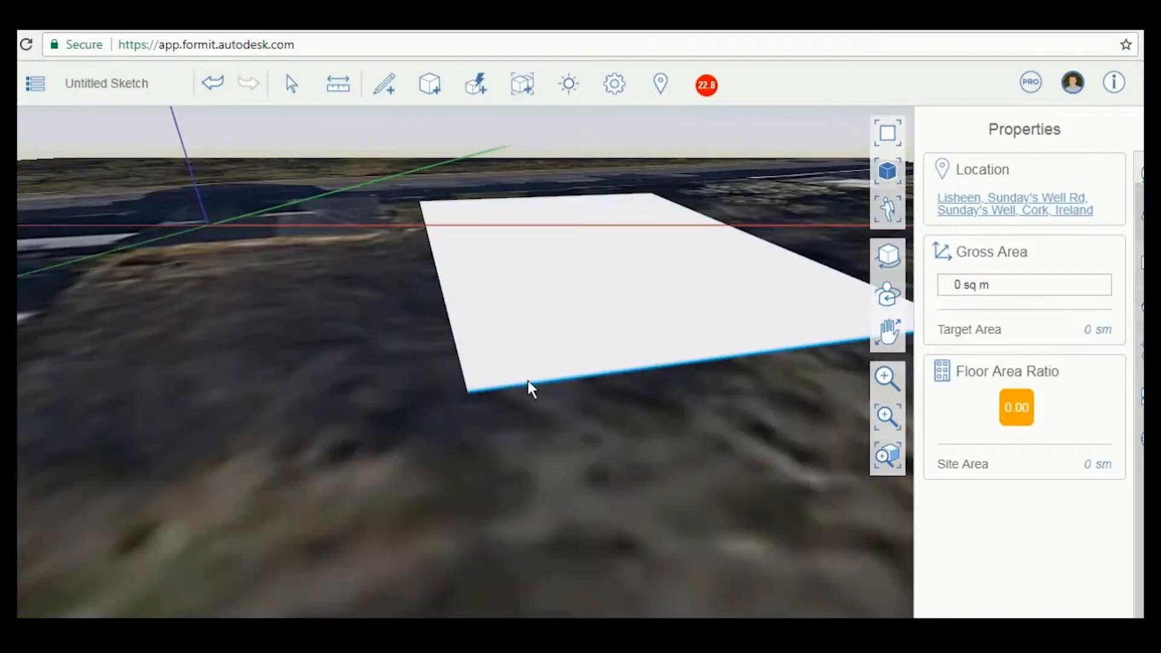
pyautogui.moveTo(525, 392); pyautogui.dragTo(370, 427, button='middle')
pyautogui.scroll(5, 498, 341)
pyautogui.scroll(-5, 370, 337)
pyautogui.moveTo(333, 362); pyautogui.dragTo(411, 329, button='middle')
pyautogui.scroll(3, 456, 354)
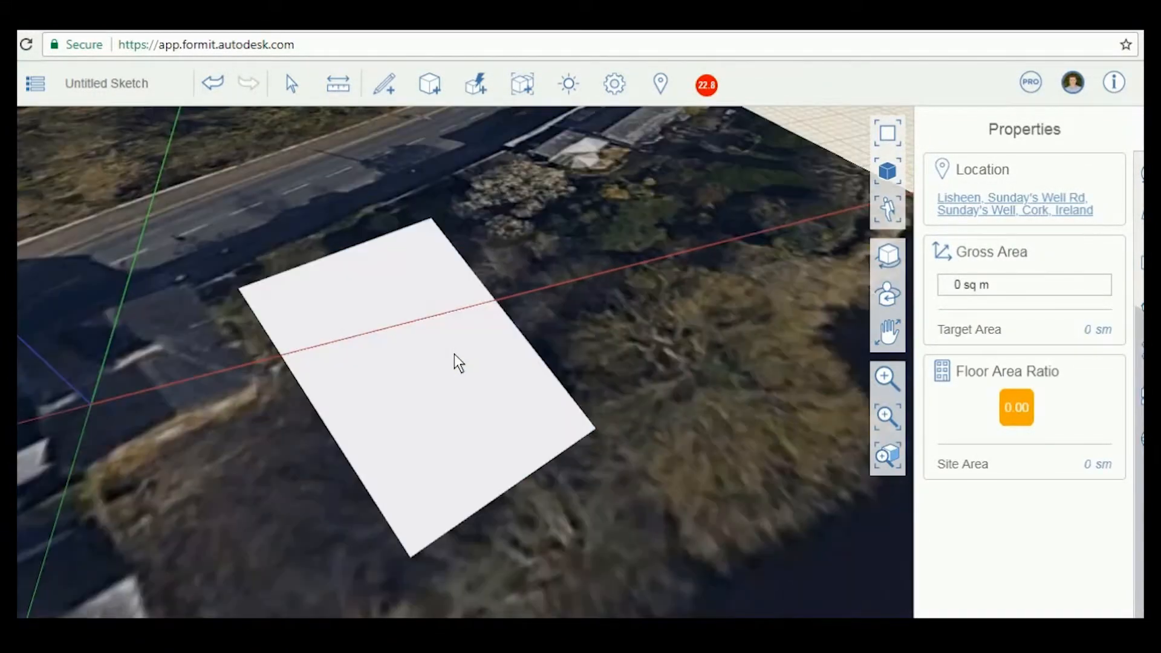
# Step: Extrude the four-sided footprint face on the riverside plot upward into a block about 7.3 m high
pyautogui.click(420, 365)
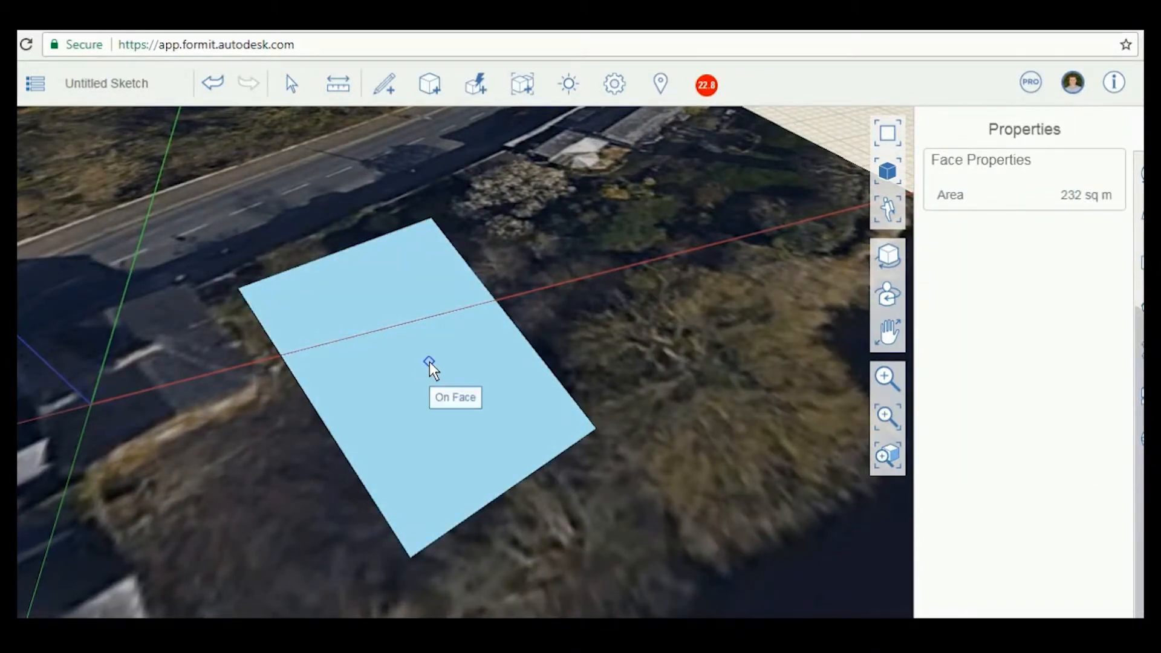
pyautogui.scroll(-2, 430, 362)
pyautogui.moveTo(429, 362); pyautogui.dragTo(466, 334, button='right')
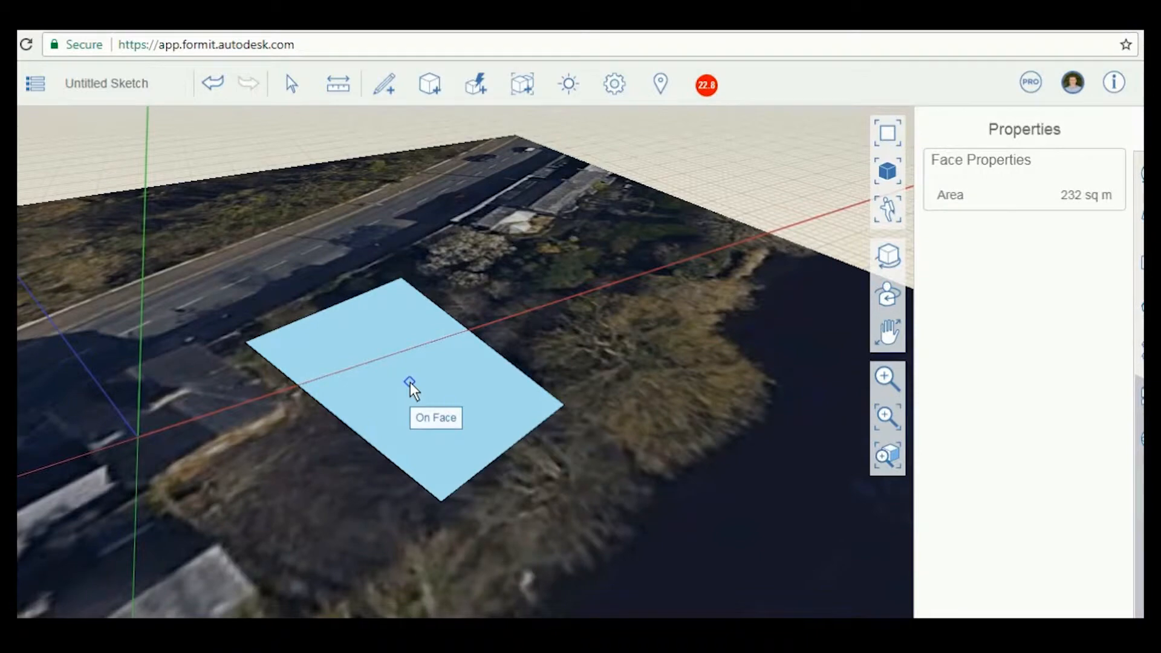
pyautogui.moveTo(406, 375); pyautogui.dragTo(409, 263)
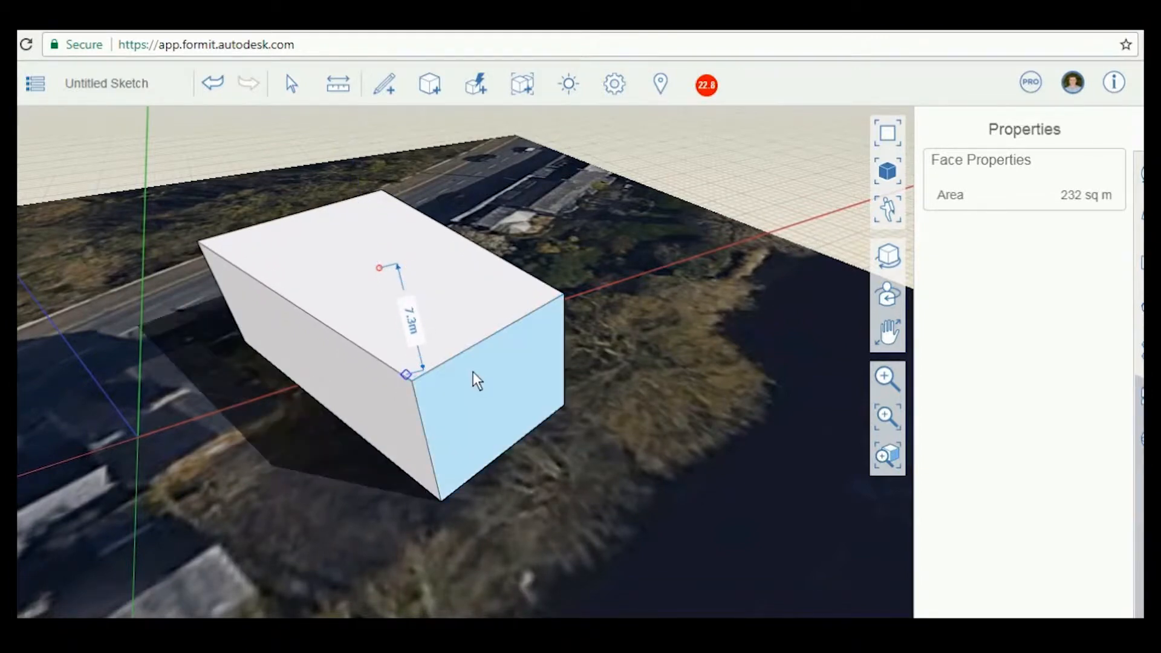
# Step: Set the block's extrusion height to 17 m
pyautogui.click(411, 322)
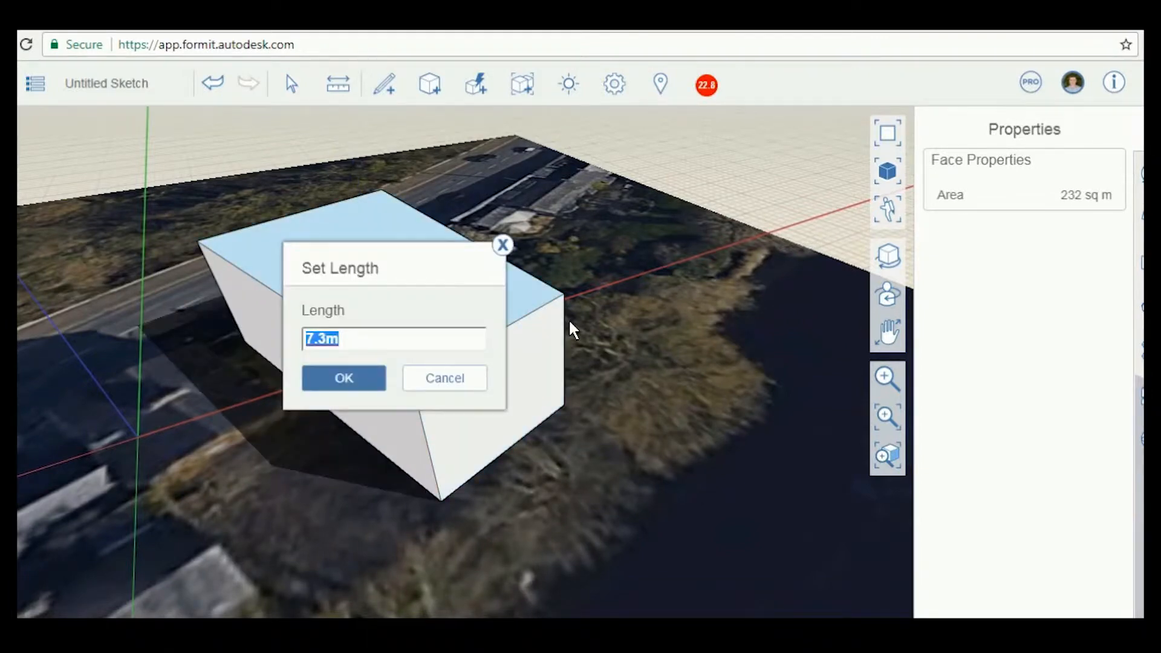
pyautogui.write('17')
pyautogui.press('Return')
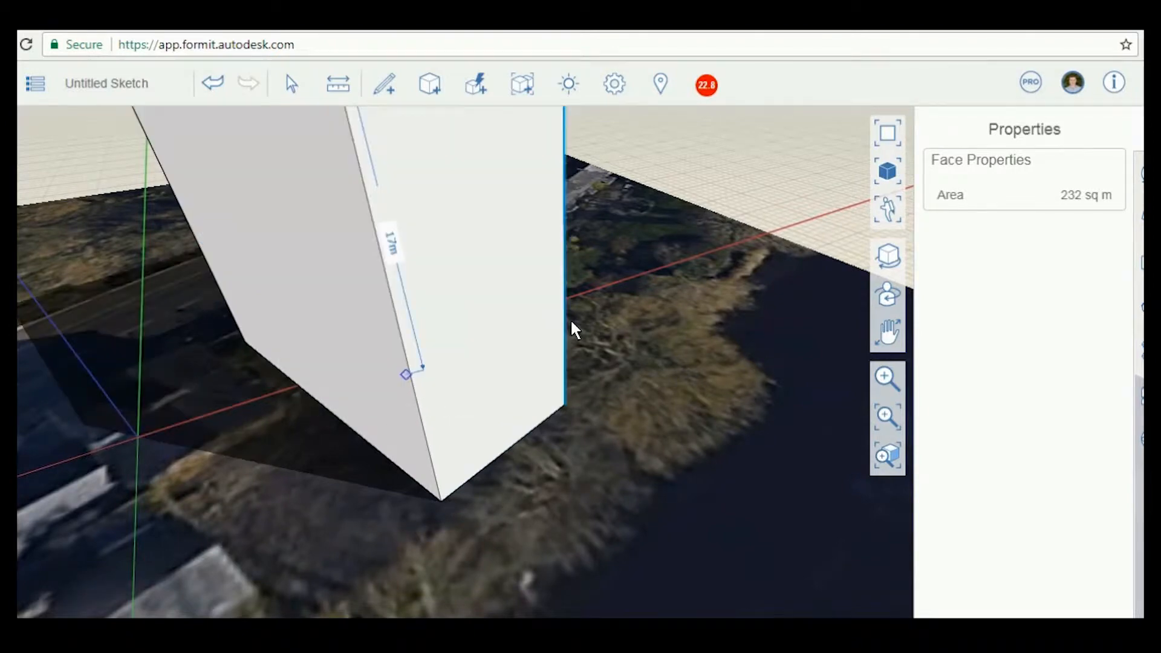
pyautogui.moveTo(571, 318); pyautogui.dragTo(671, 242, button='middle')
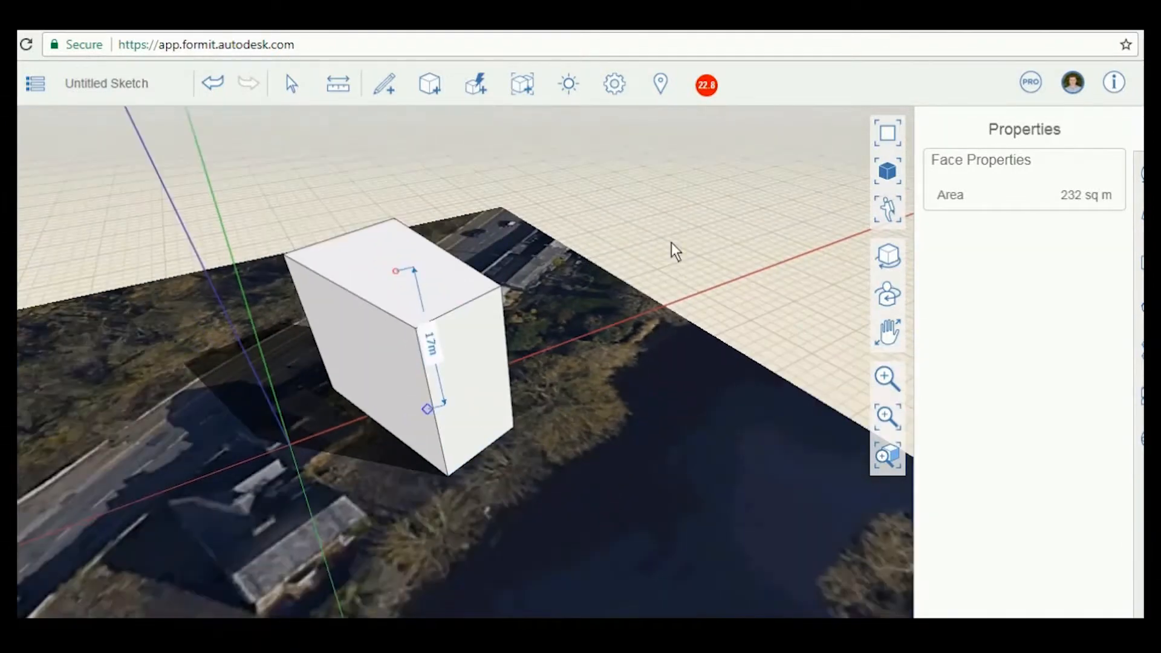
# Step: Set the block's extrusion height to 7.5 m
pyautogui.click(423, 344)
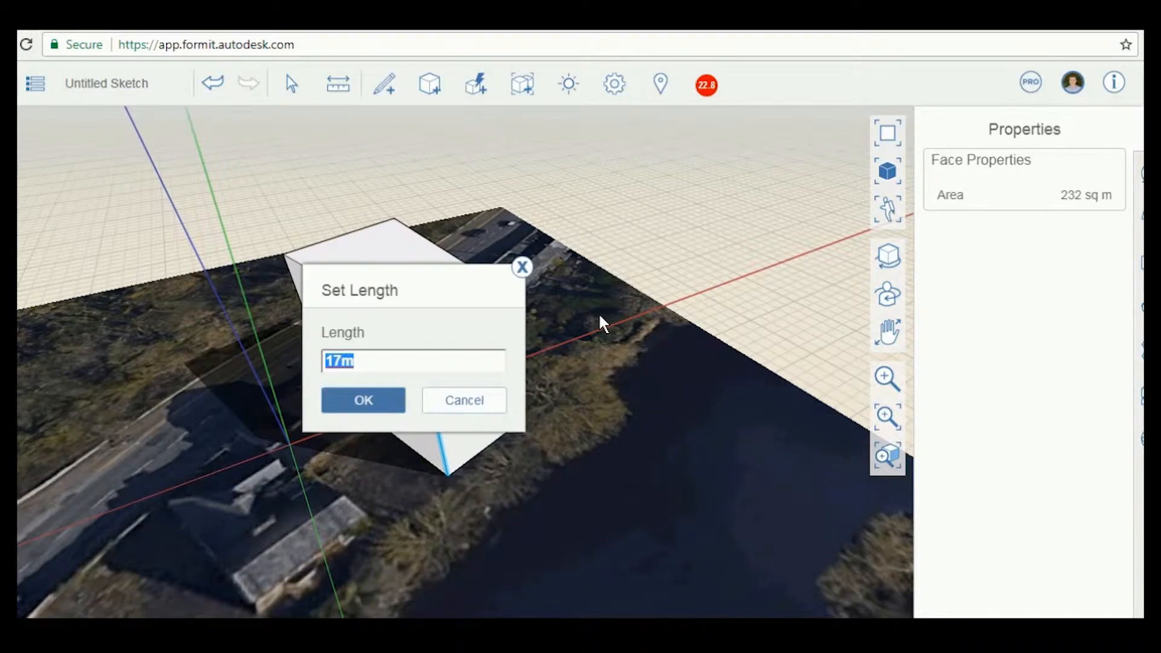
pyautogui.write('7.5')
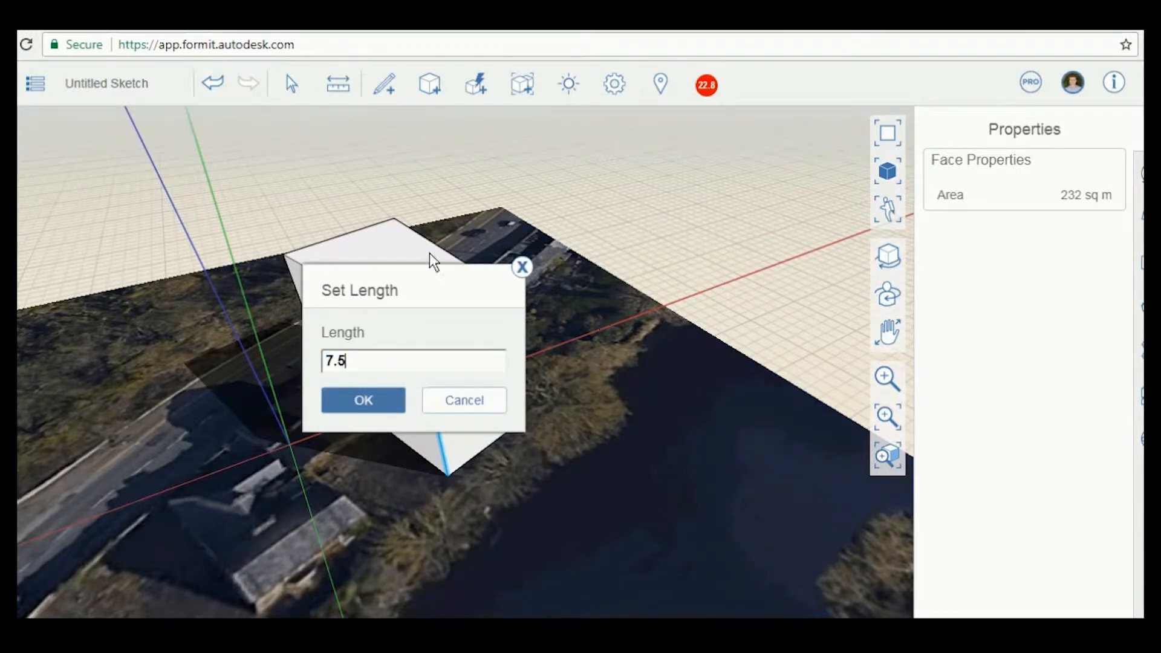
pyautogui.click(368, 401)
pyautogui.moveTo(367, 401); pyautogui.dragTo(366, 510, button='middle')
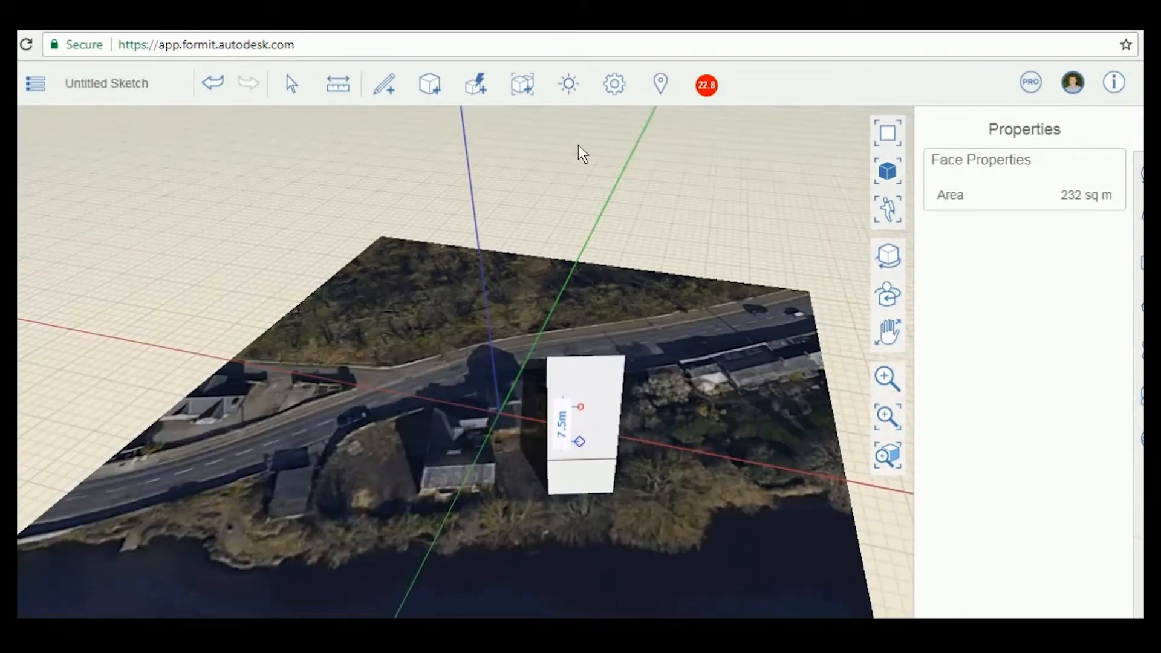
# Step: Turn the sun shadows off to view the block without them, and turn them back on
pyautogui.click(568, 85)
pyautogui.click(378, 127)
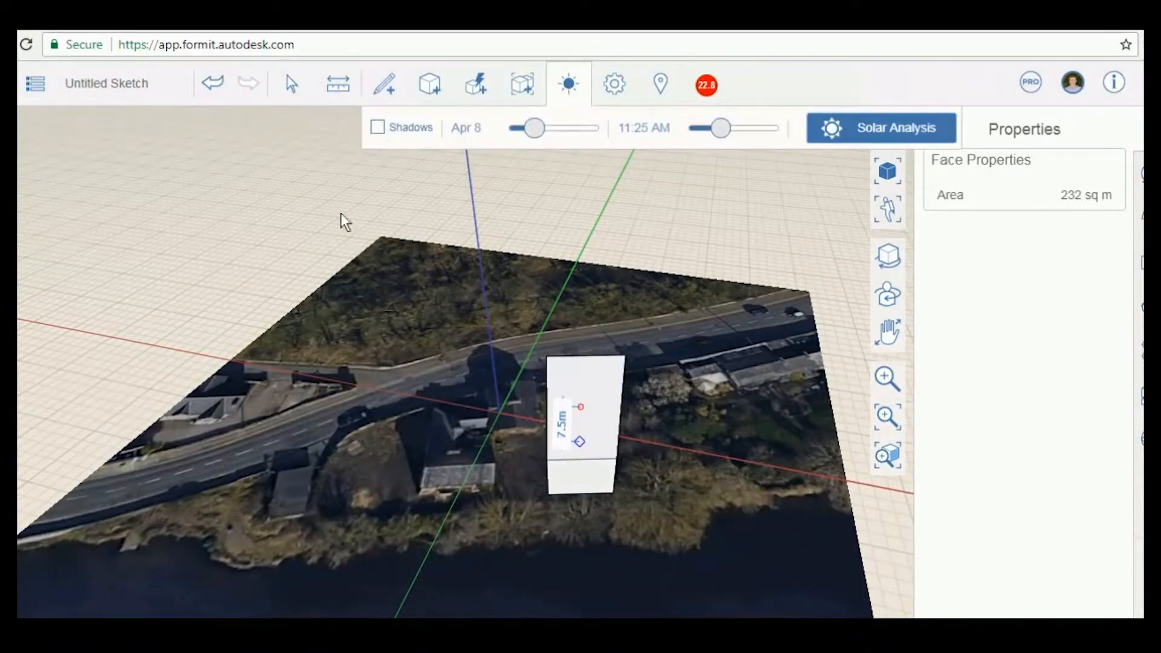
pyautogui.click(263, 219)
pyautogui.moveTo(263, 219); pyautogui.dragTo(549, 154, button='middle')
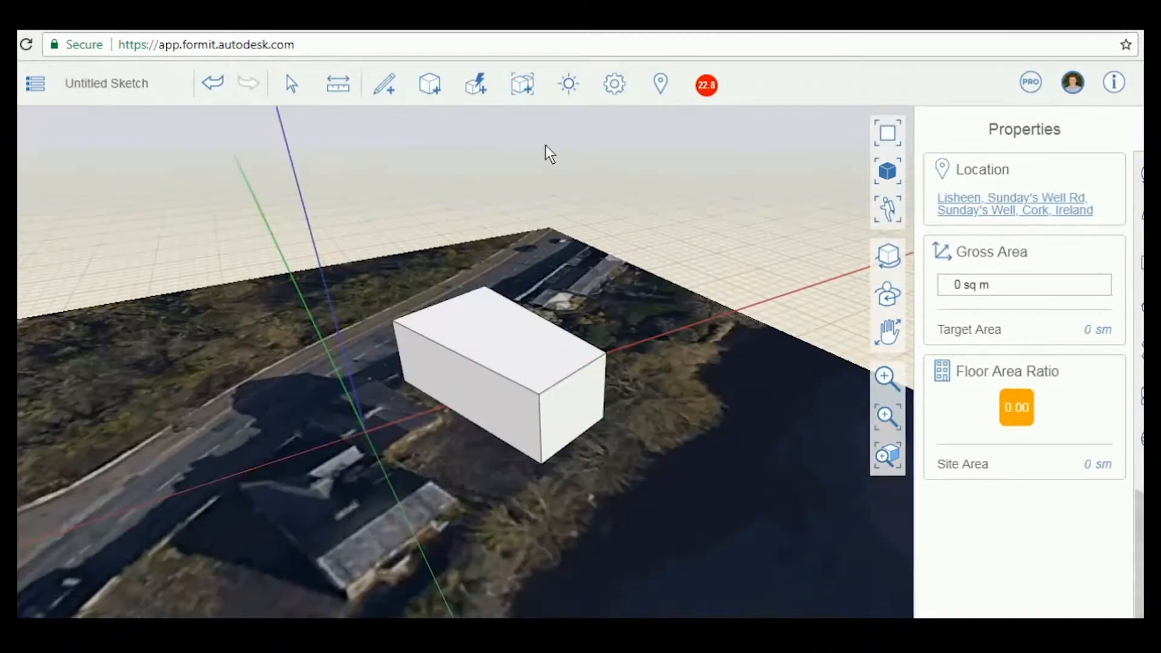
pyautogui.click(571, 83)
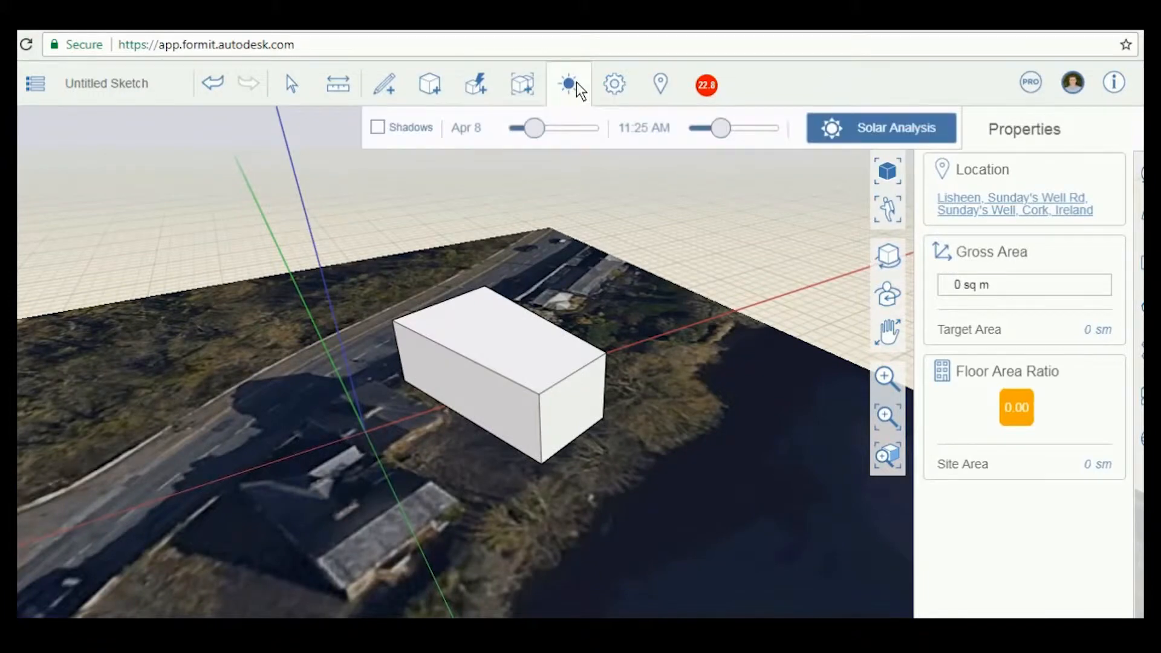
pyautogui.click(378, 127)
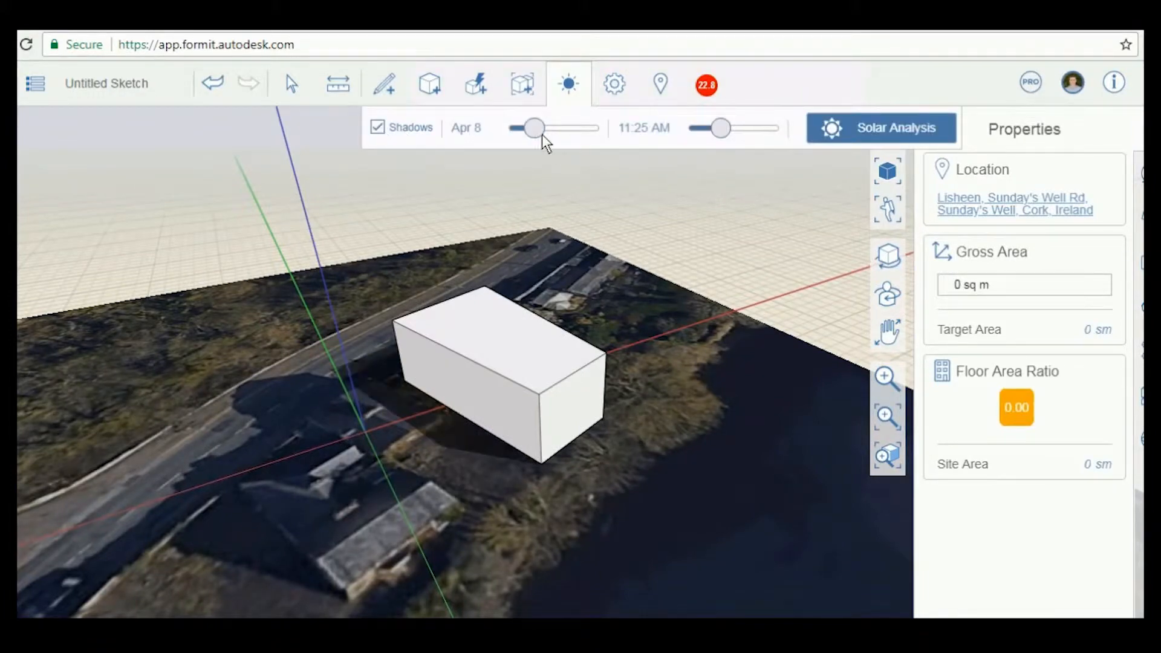
# Step: Set the shadow date to Jun 19 and the time to 12:21 PM, checking the block's shadow at different hours
pyautogui.moveTo(539, 132)
pyautogui.mouseDown()
pyautogui.moveTo(590, 133)
pyautogui.moveTo(557, 135)
pyautogui.mouseUp()
pyautogui.moveTo(718, 132); pyautogui.dragTo(753, 132)
pyautogui.moveTo(651, 350); pyautogui.dragTo(666, 286, button='right')
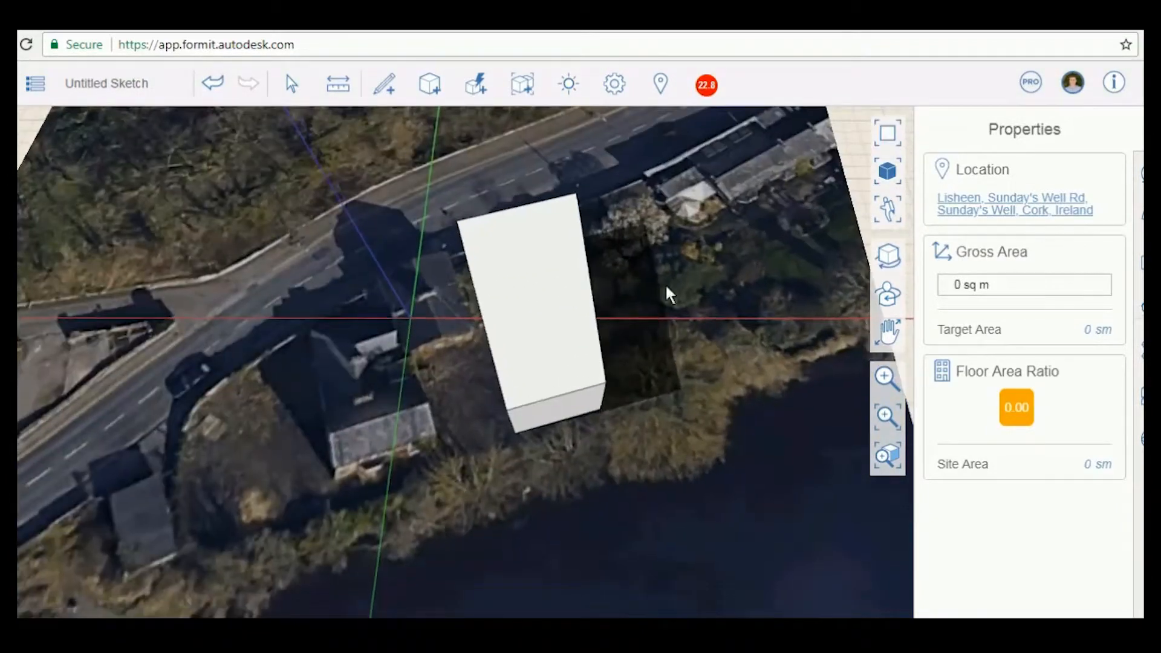
pyautogui.click(568, 85)
pyautogui.moveTo(763, 132); pyautogui.dragTo(731, 134)
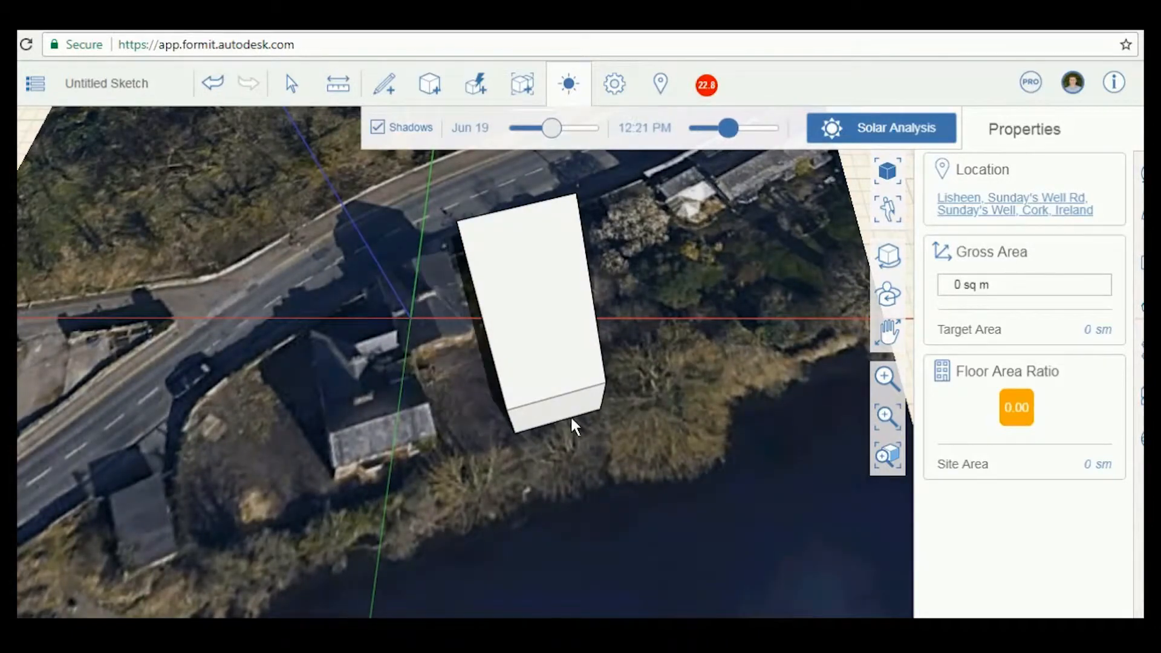
pyautogui.scroll(-3, 458, 520)
pyautogui.moveTo(458, 519); pyautogui.dragTo(540, 463, button='right')
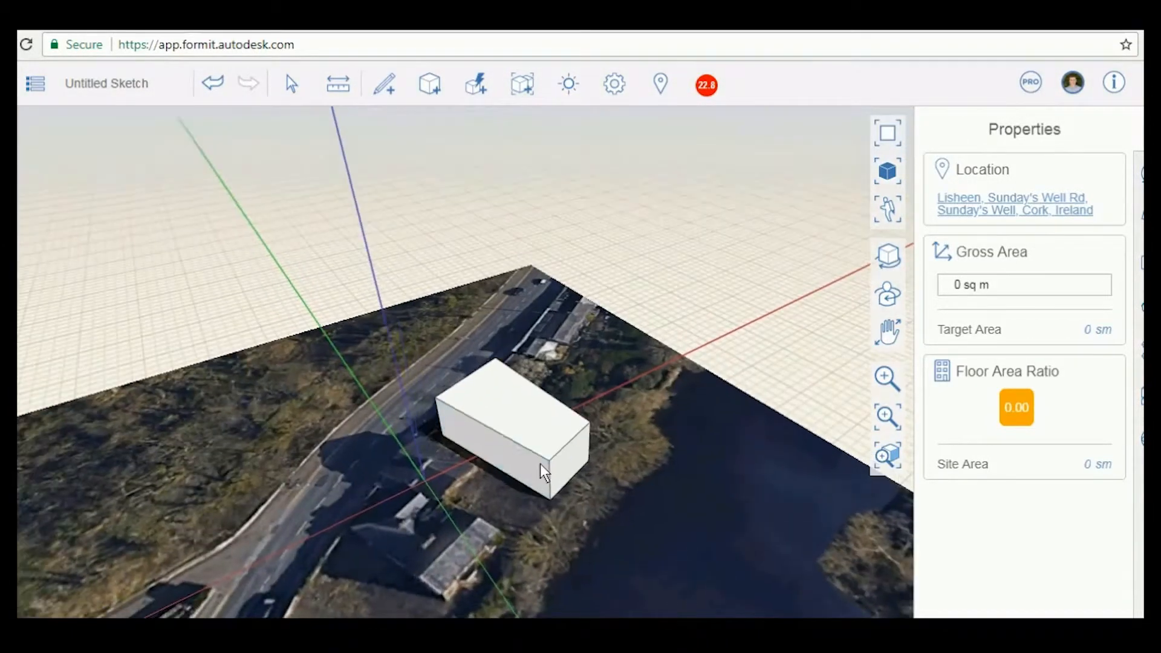
# Step: Start a Solar Analysis and select the entire building block as the object to analyze
pyautogui.click(571, 85)
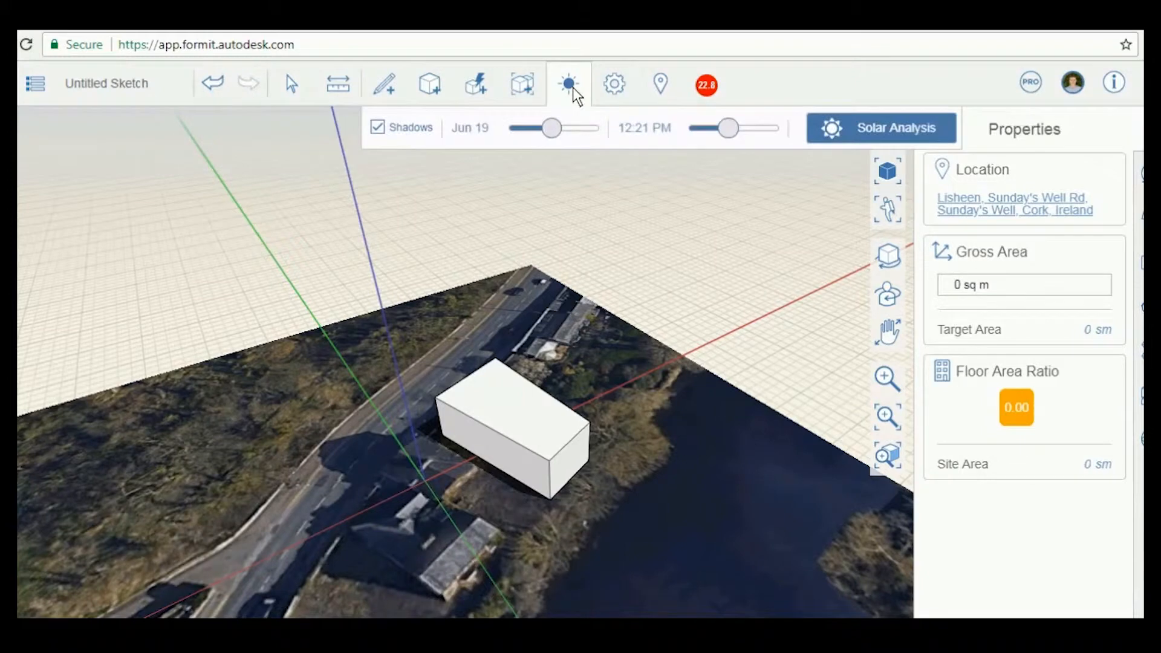
pyautogui.click(876, 133)
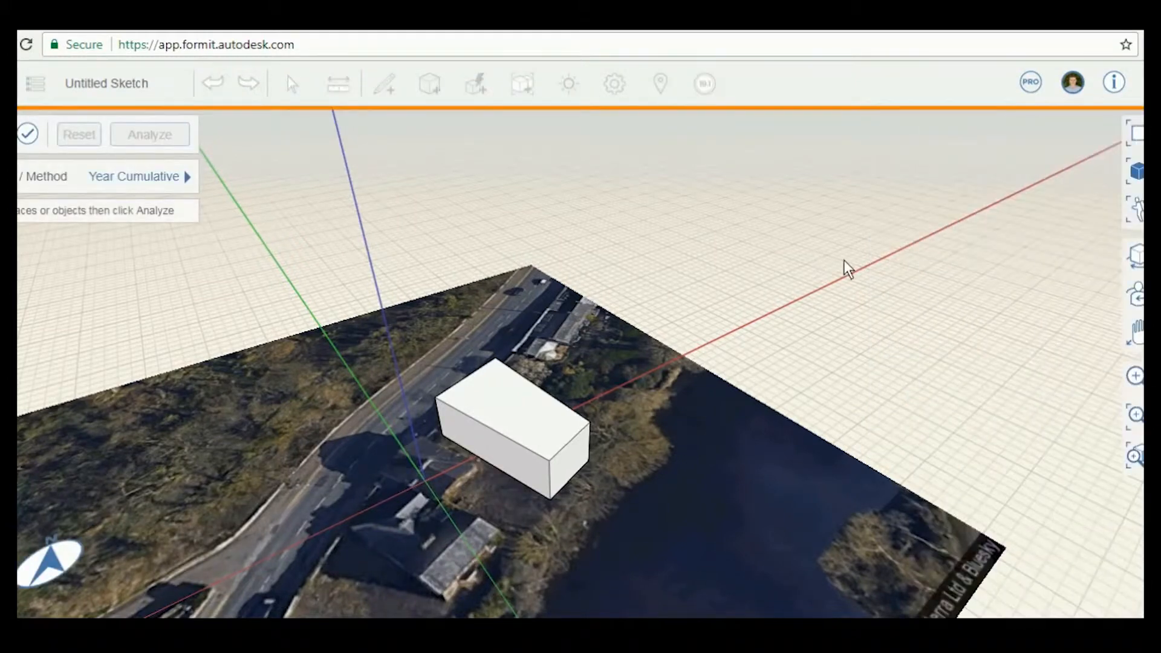
pyautogui.scroll(3, 554, 547)
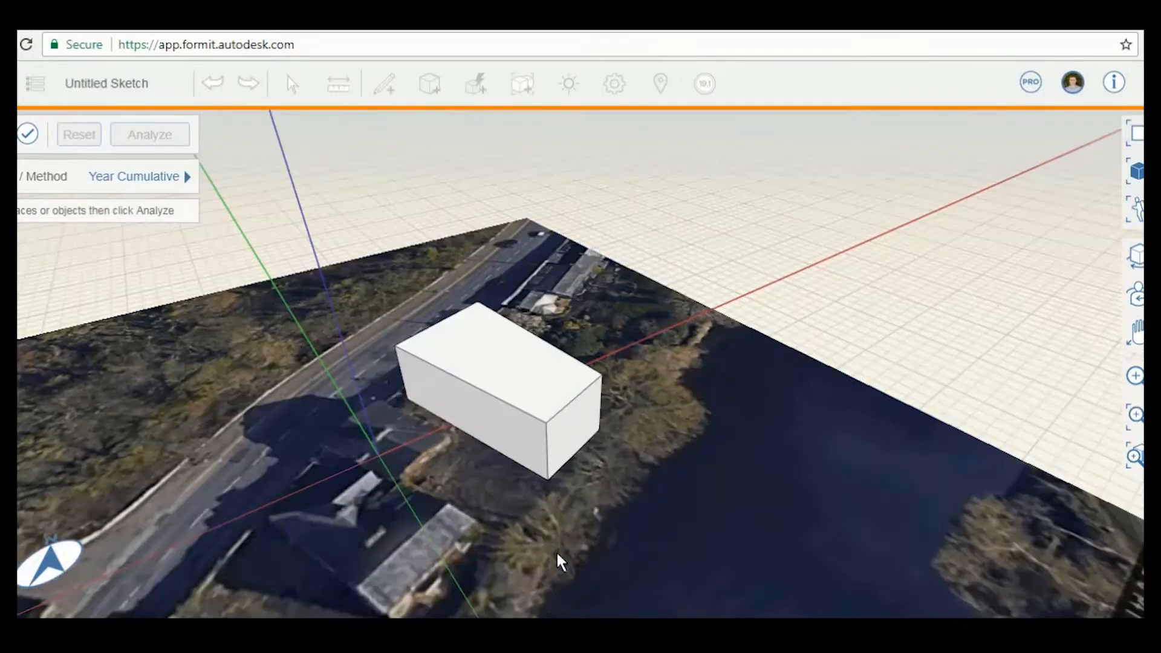
pyautogui.scroll(-2, 534, 538)
pyautogui.scroll(3, 521, 510)
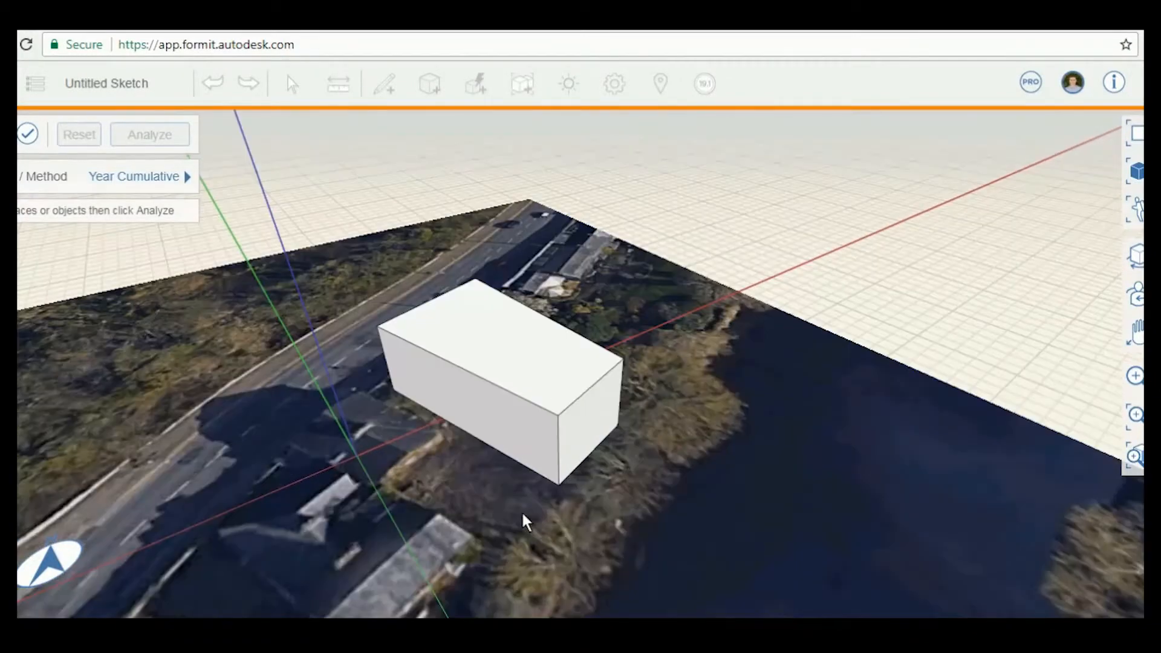
pyautogui.scroll(-2, 560, 462)
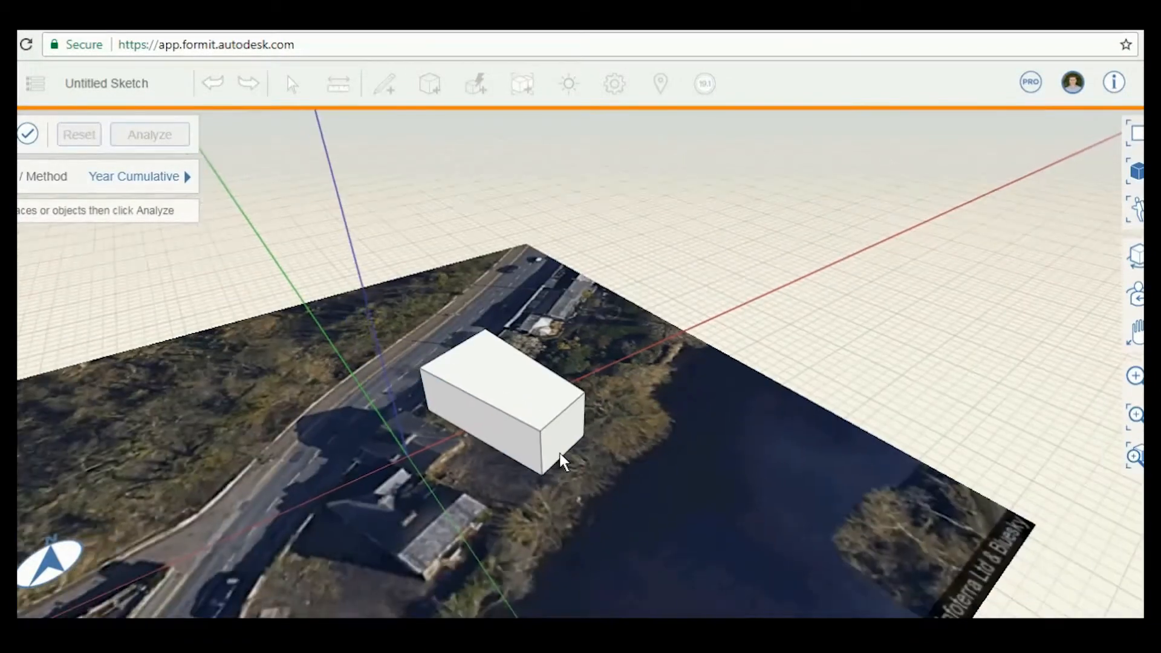
pyautogui.scroll(4, 535, 427)
pyautogui.scroll(-2, 467, 332)
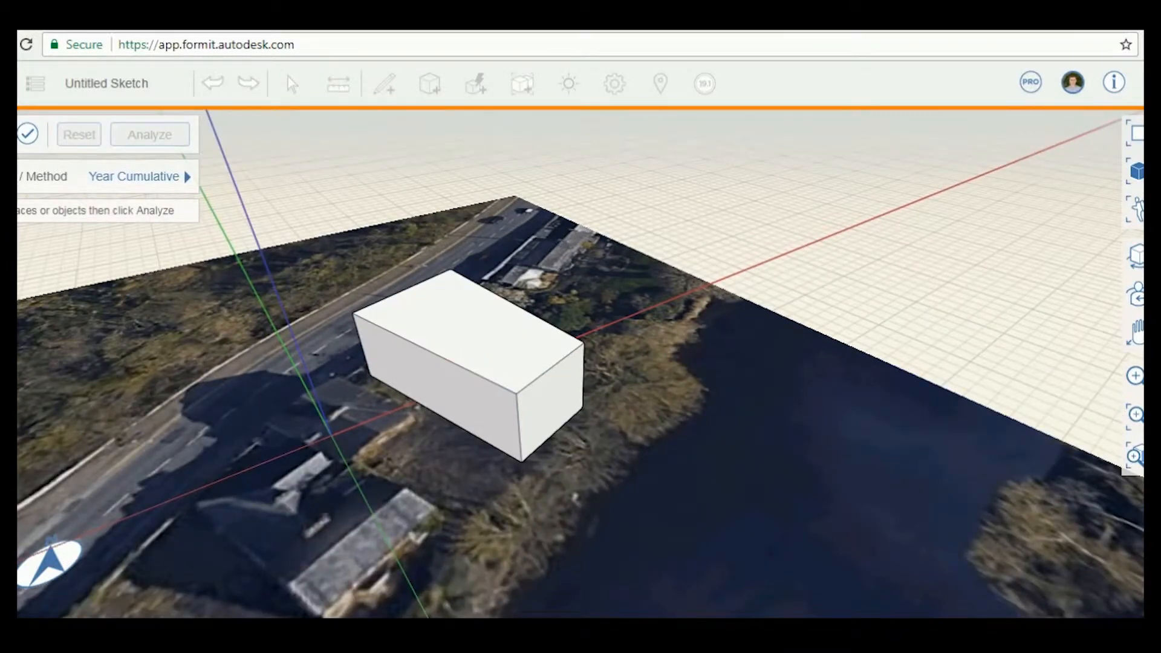
pyautogui.doubleClick(487, 336)
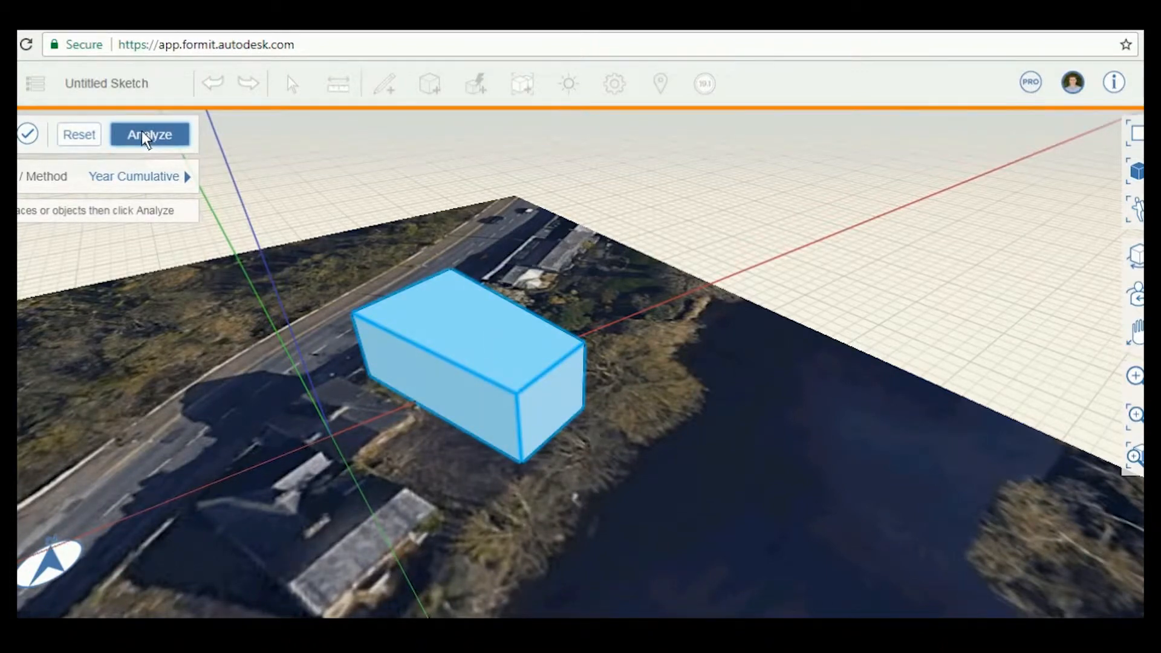
# Step: Run the solar analysis on the block with the Month Peak method for January
pyautogui.click(164, 176)
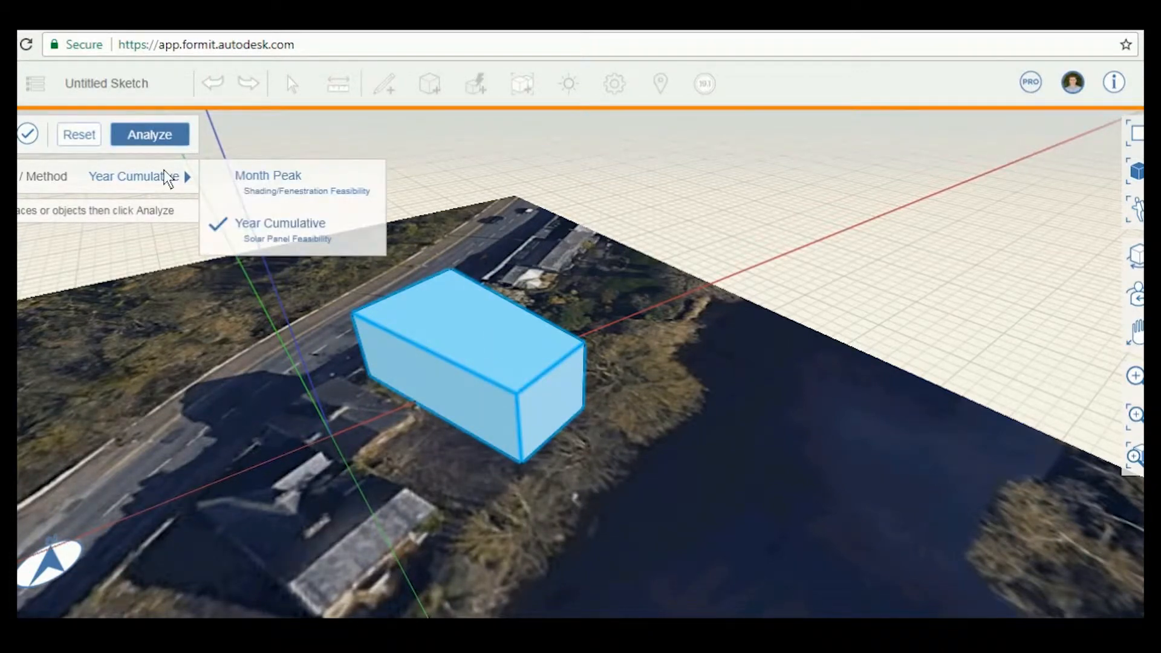
pyautogui.click(261, 176)
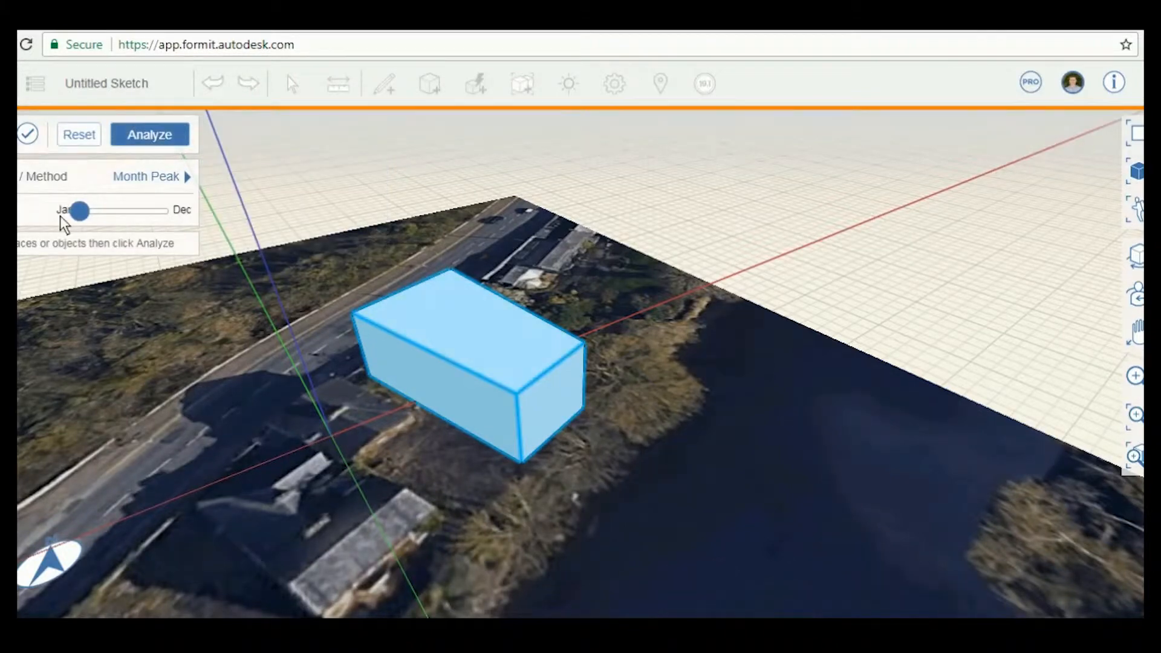
pyautogui.click(161, 135)
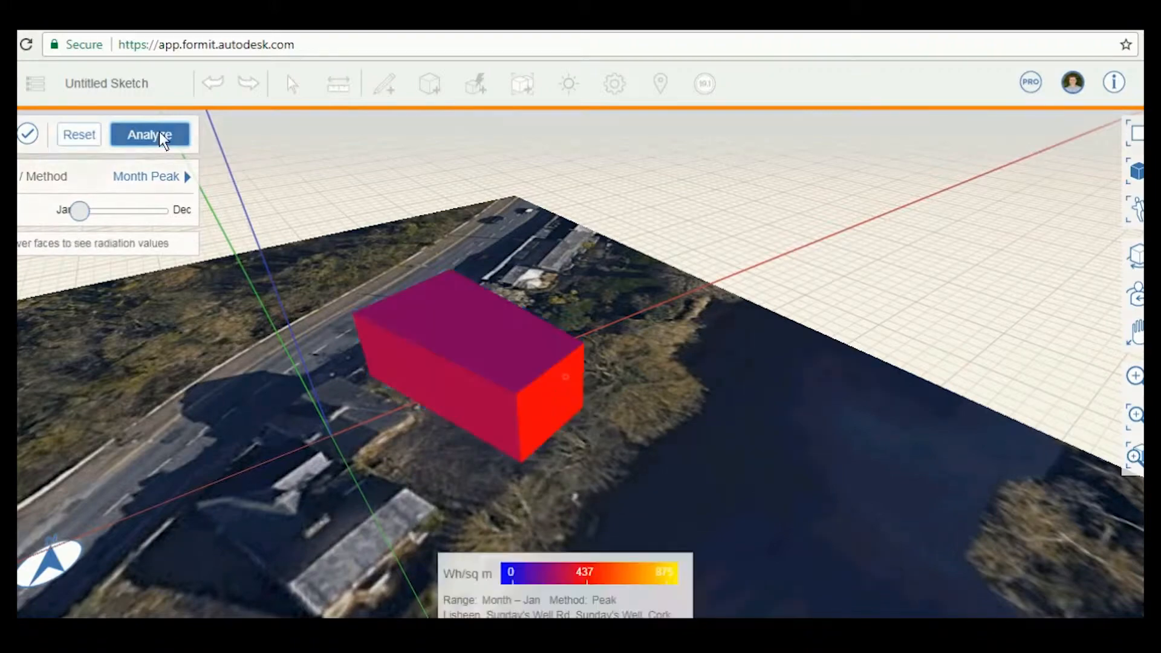
# Step: Examine the January peak radiation colours and values on the block's river-facing, side and road-facing faces
pyautogui.scroll(-2, 457, 451)
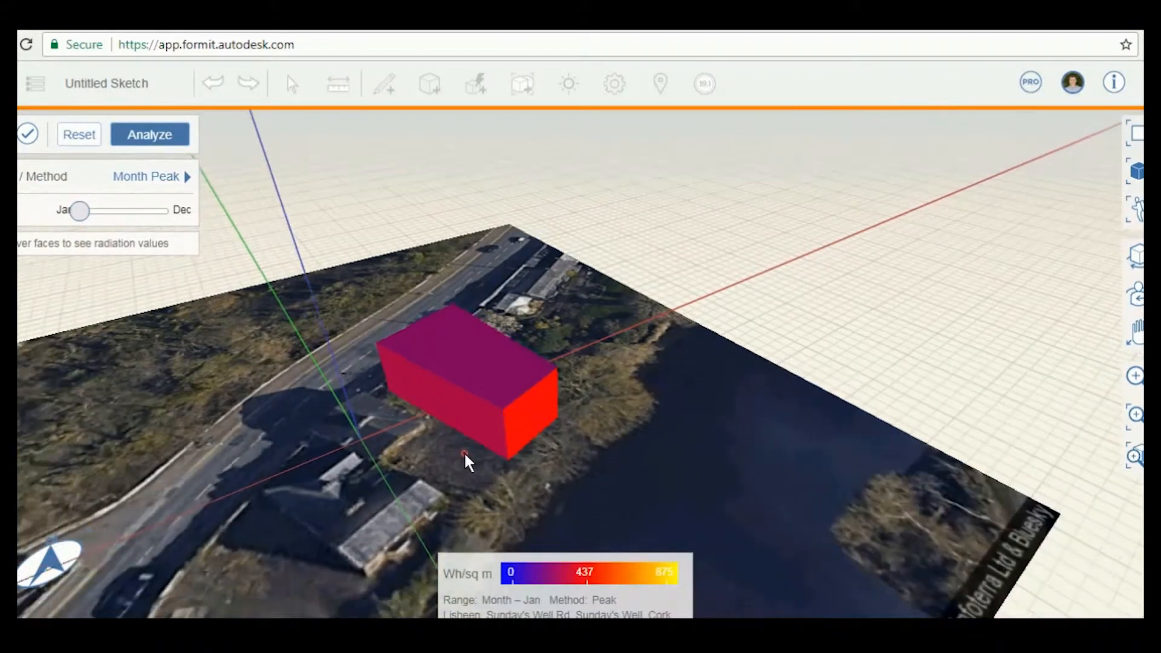
pyautogui.moveTo(637, 448); pyautogui.dragTo(692, 437, button='middle')
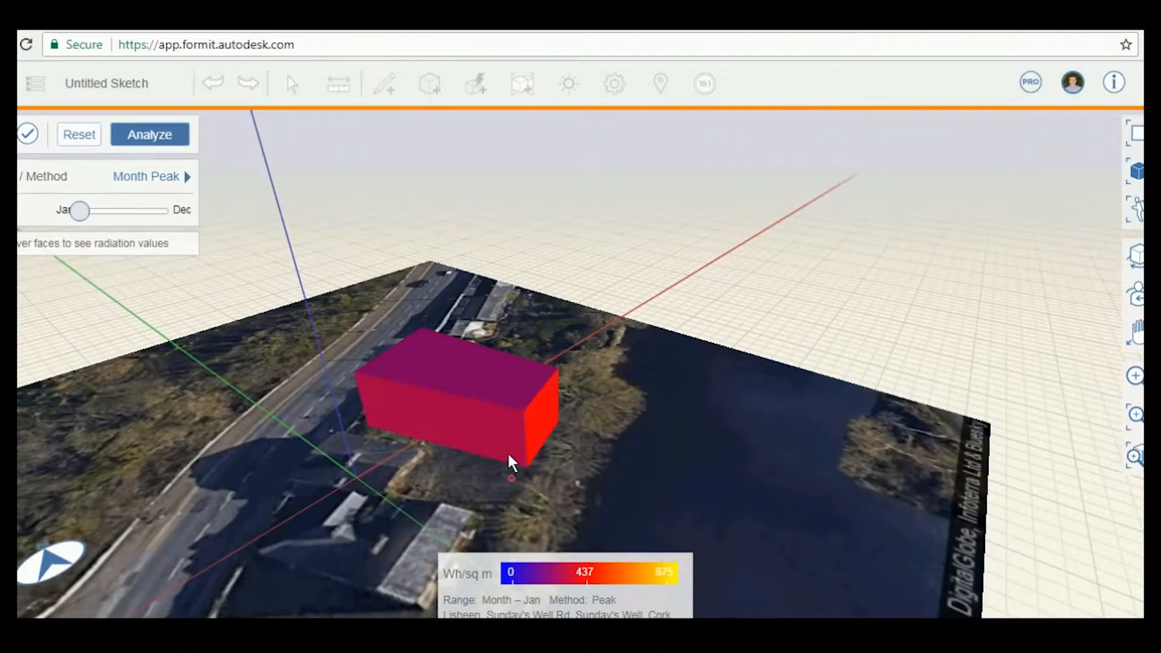
pyautogui.scroll(-2, 510, 468)
pyautogui.moveTo(510, 472); pyautogui.dragTo(547, 423, button='middle')
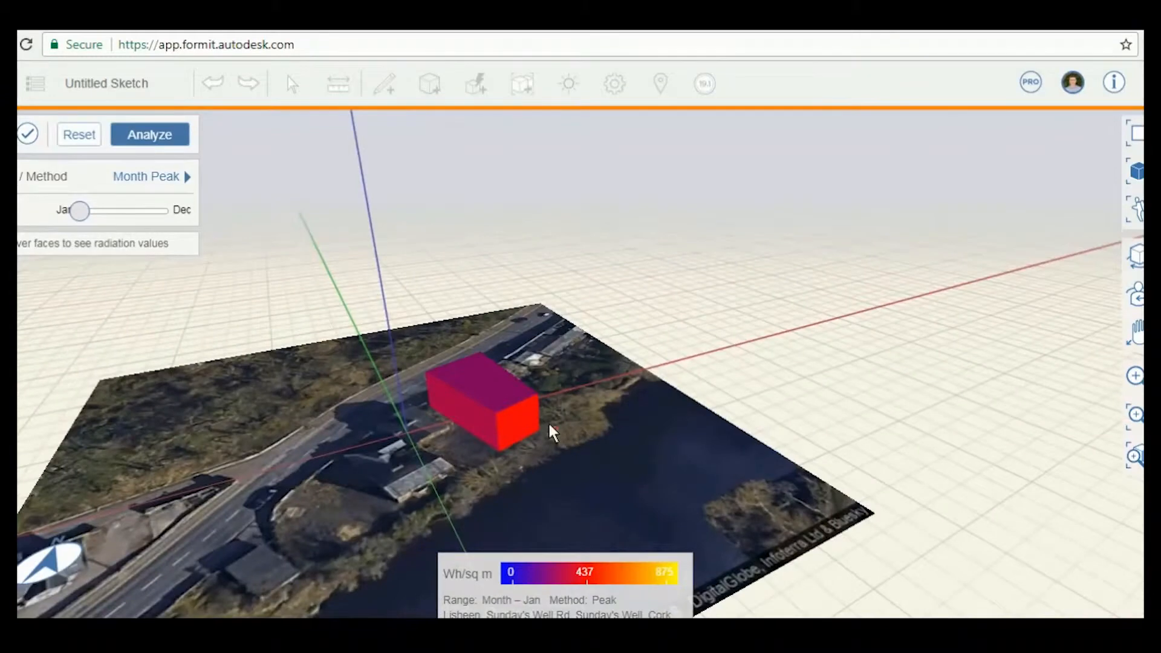
pyautogui.scroll(3, 544, 425)
pyautogui.moveTo(496, 419)
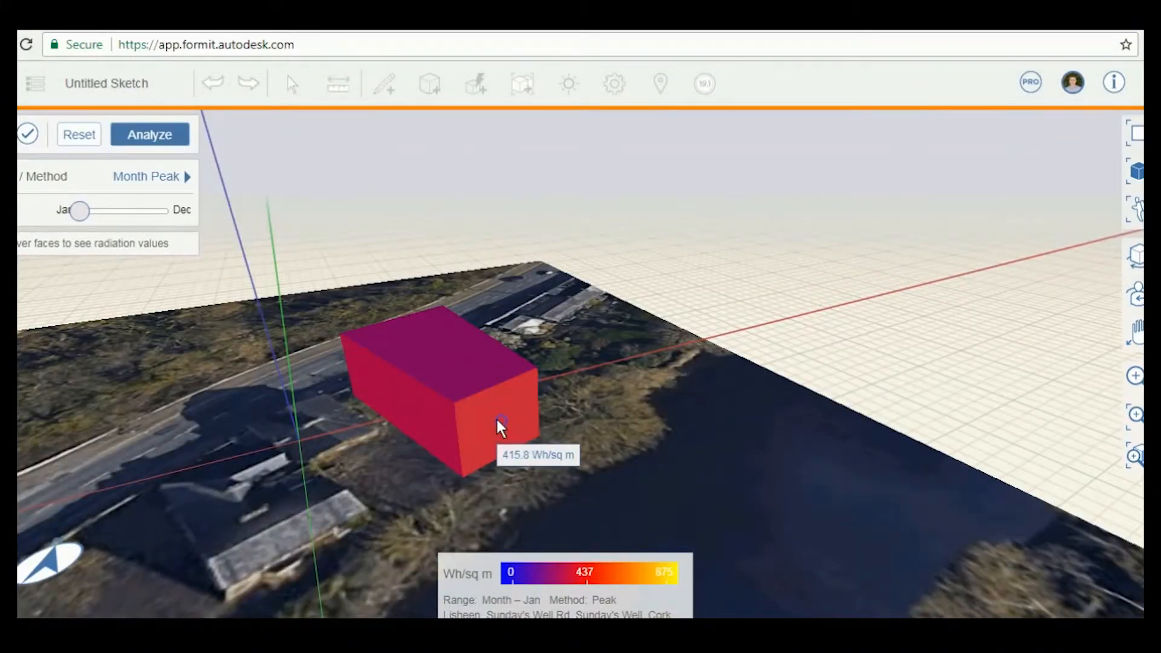
pyautogui.moveTo(511, 422); pyautogui.dragTo(610, 481, button='middle')
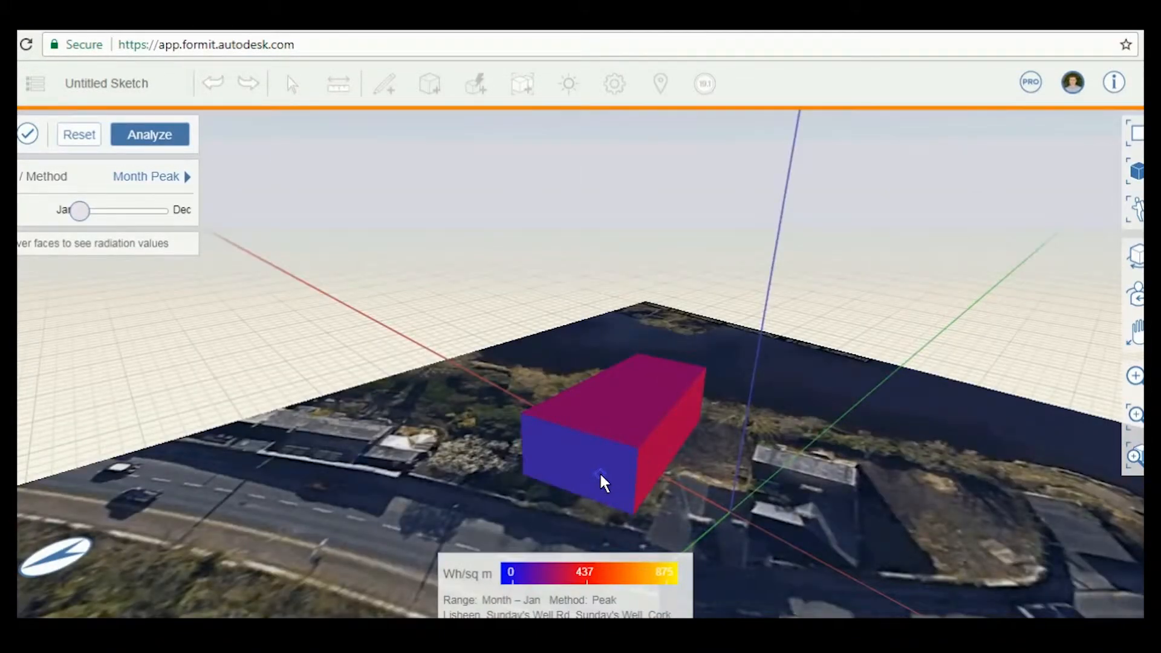
pyautogui.scroll(-2, 586, 456)
pyautogui.moveTo(586, 456)
pyautogui.moveTo(587, 456); pyautogui.dragTo(543, 448, button='middle')
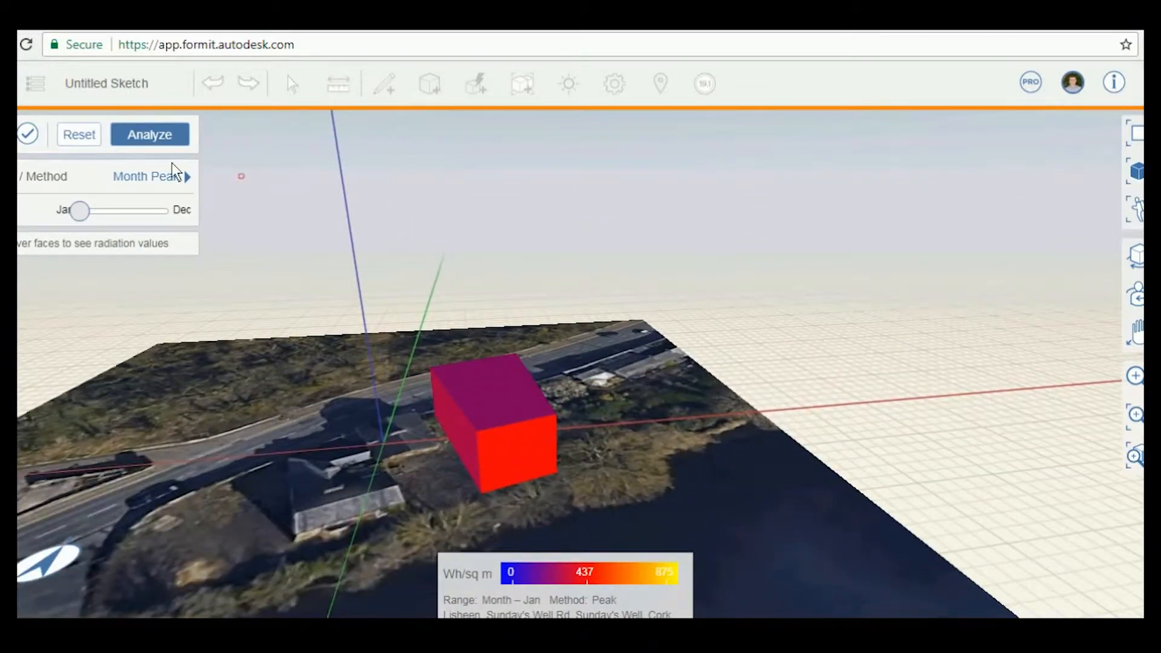
# Step: Switch the solar analysis method to Year Cumulative and view the block's annual radiation from another angle
pyautogui.click(155, 174)
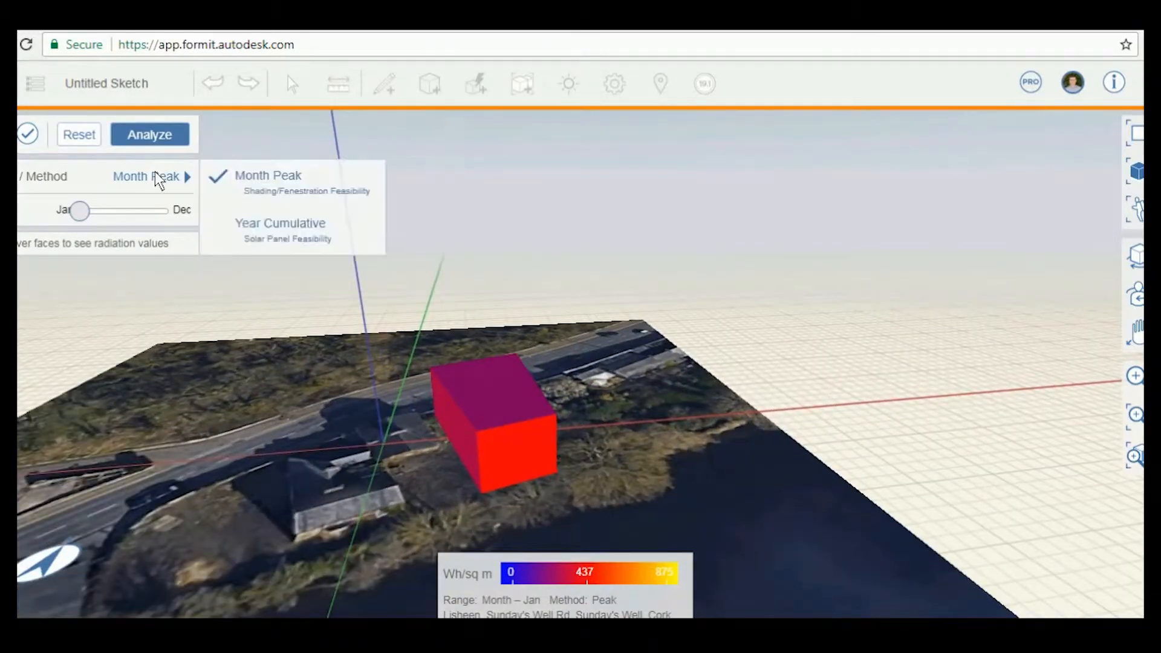
pyautogui.click(260, 224)
pyautogui.scroll(-3, 581, 303)
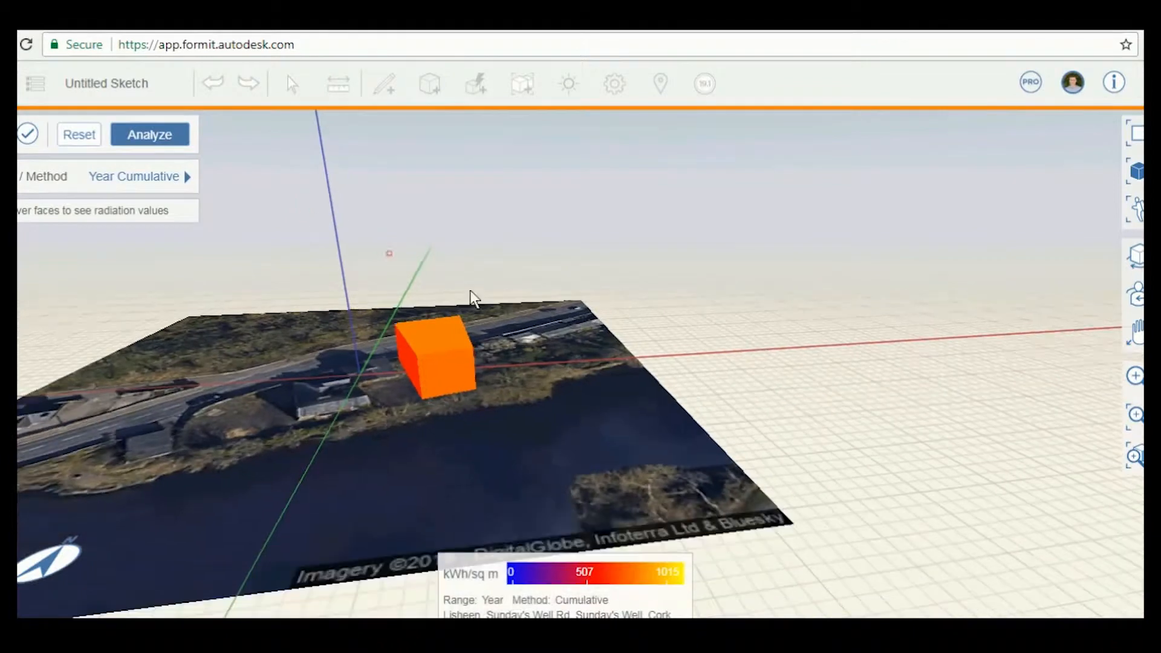
pyautogui.moveTo(470, 290); pyautogui.dragTo(391, 222, button='middle')
pyautogui.click(173, 176)
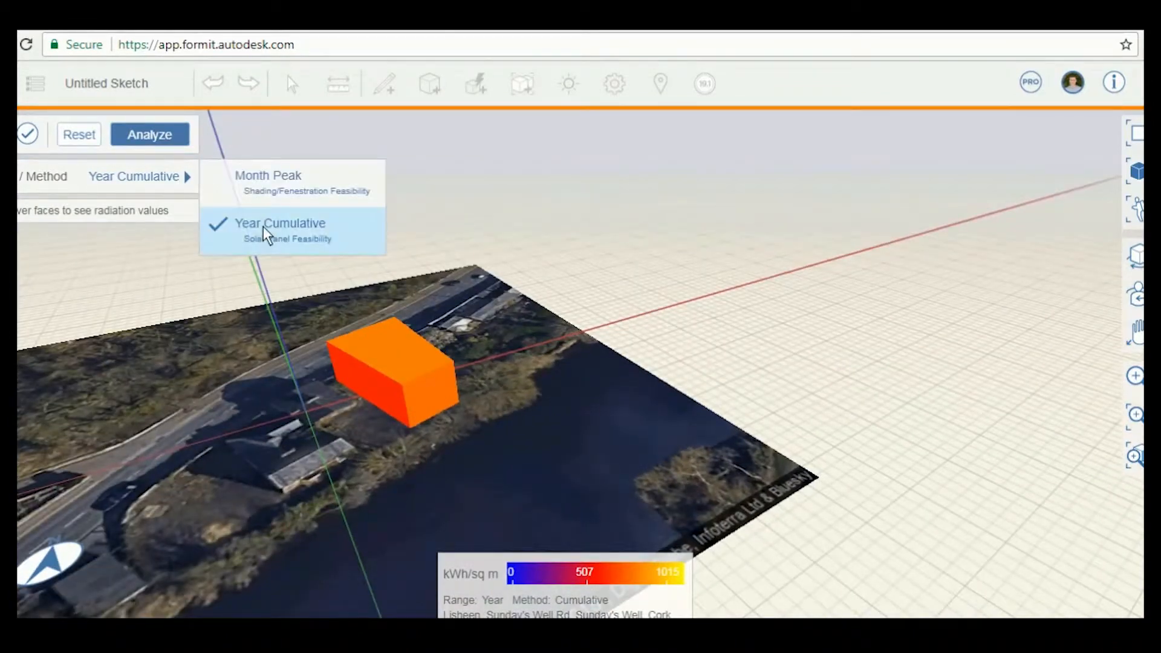
# Step: Examine the Year Cumulative radiation values on the block's roof and on each of its side faces
pyautogui.click(163, 176)
pyautogui.click(248, 242)
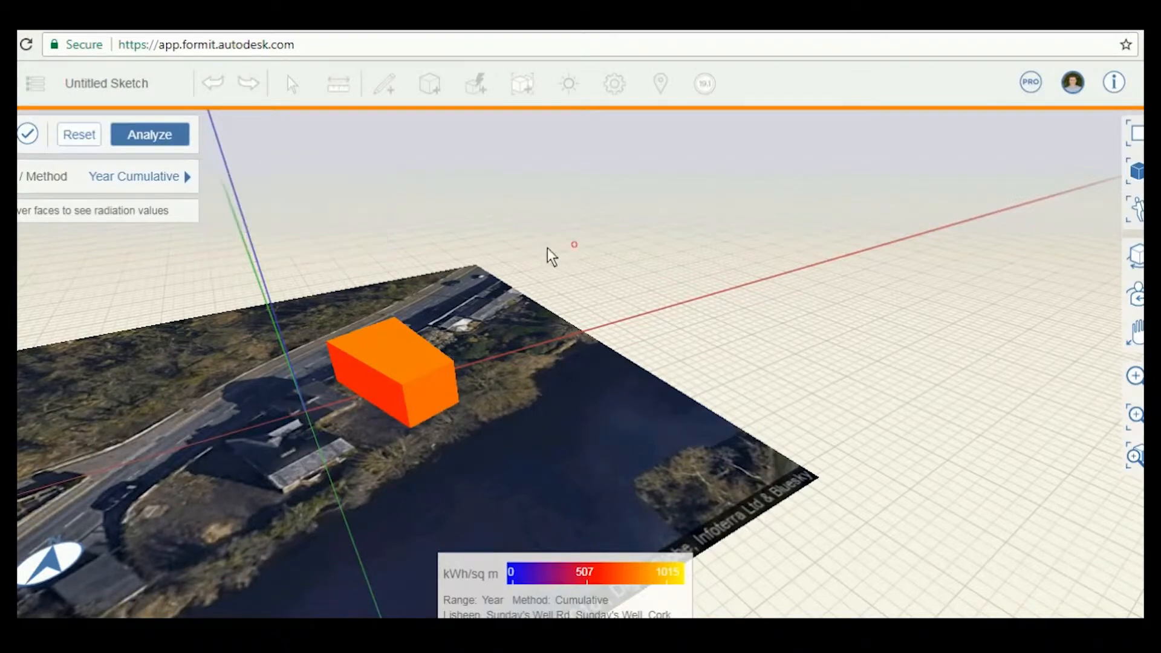
pyautogui.scroll(3, 363, 278)
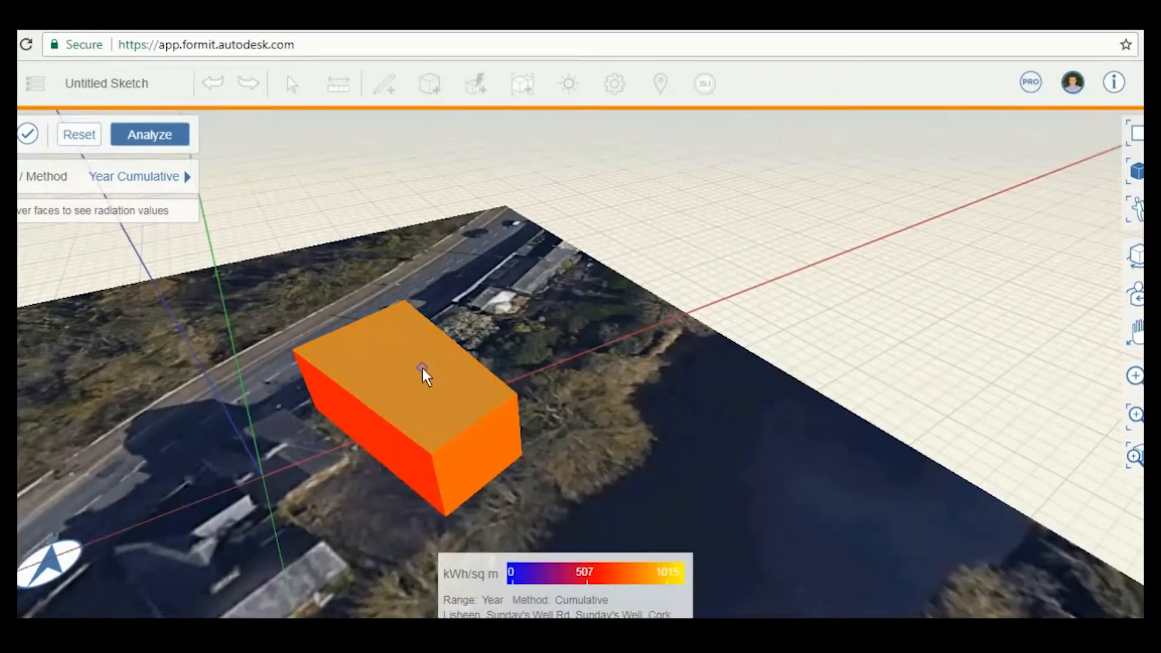
pyautogui.moveTo(422, 367)
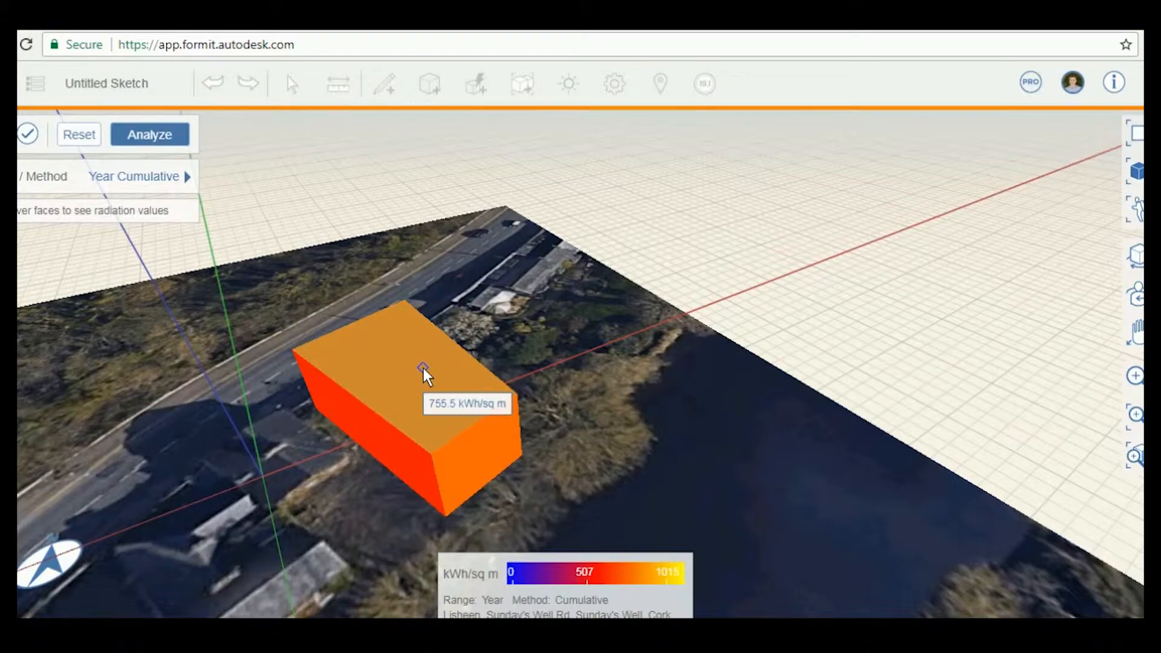
pyautogui.scroll(-2, 424, 365)
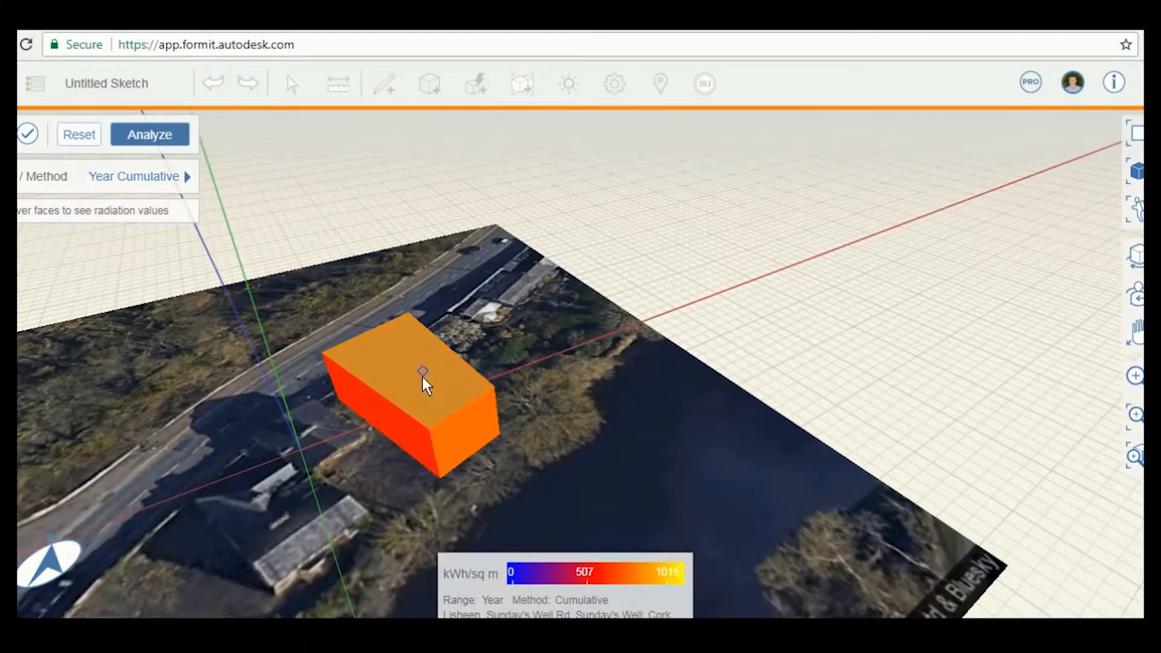
pyautogui.moveTo(420, 376); pyautogui.dragTo(491, 345, button='middle')
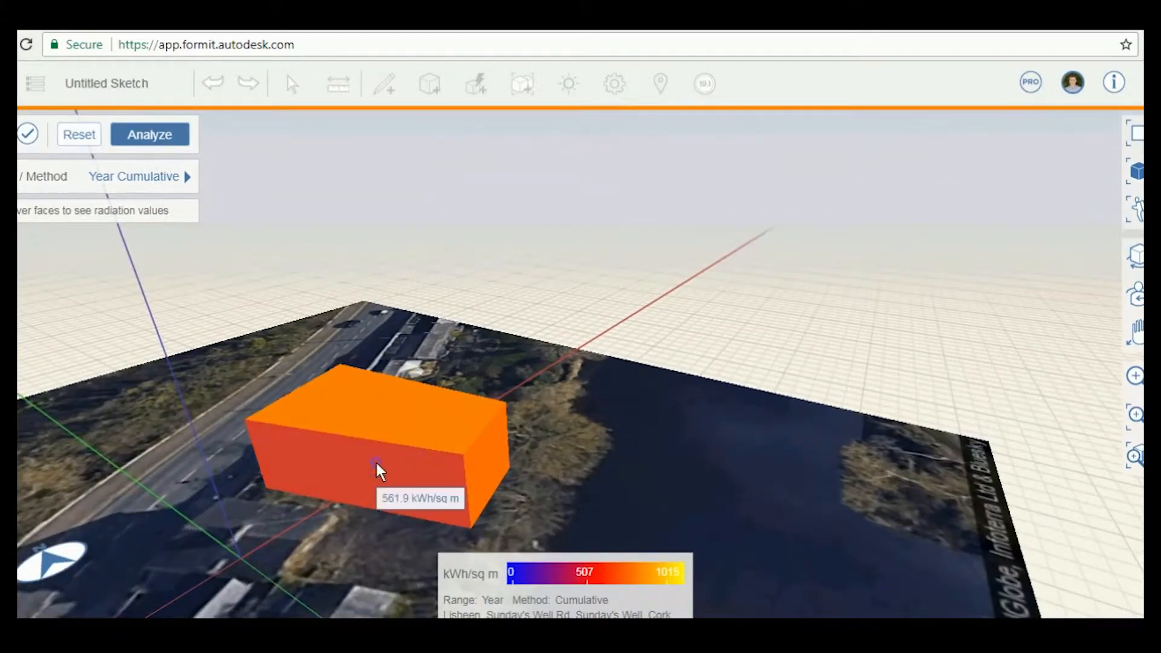
pyautogui.moveTo(331, 469); pyautogui.dragTo(242, 586, button='middle')
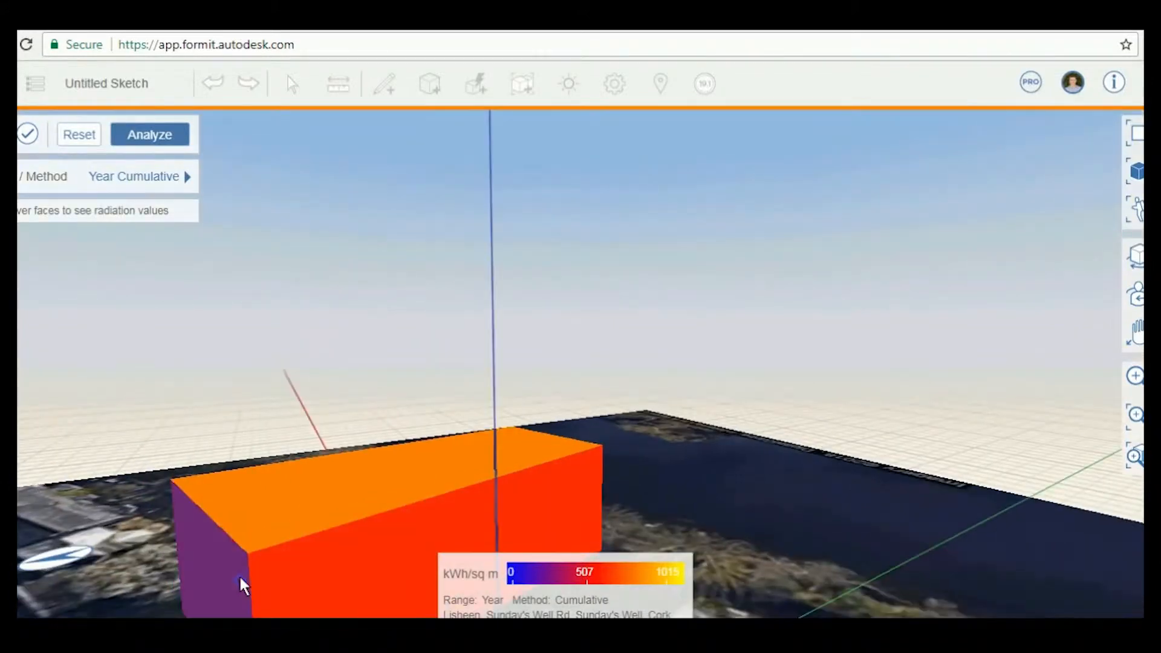
pyautogui.scroll(-3, 218, 571)
pyautogui.moveTo(517, 474); pyautogui.dragTo(798, 407, button='middle')
pyautogui.scroll(5, 679, 422)
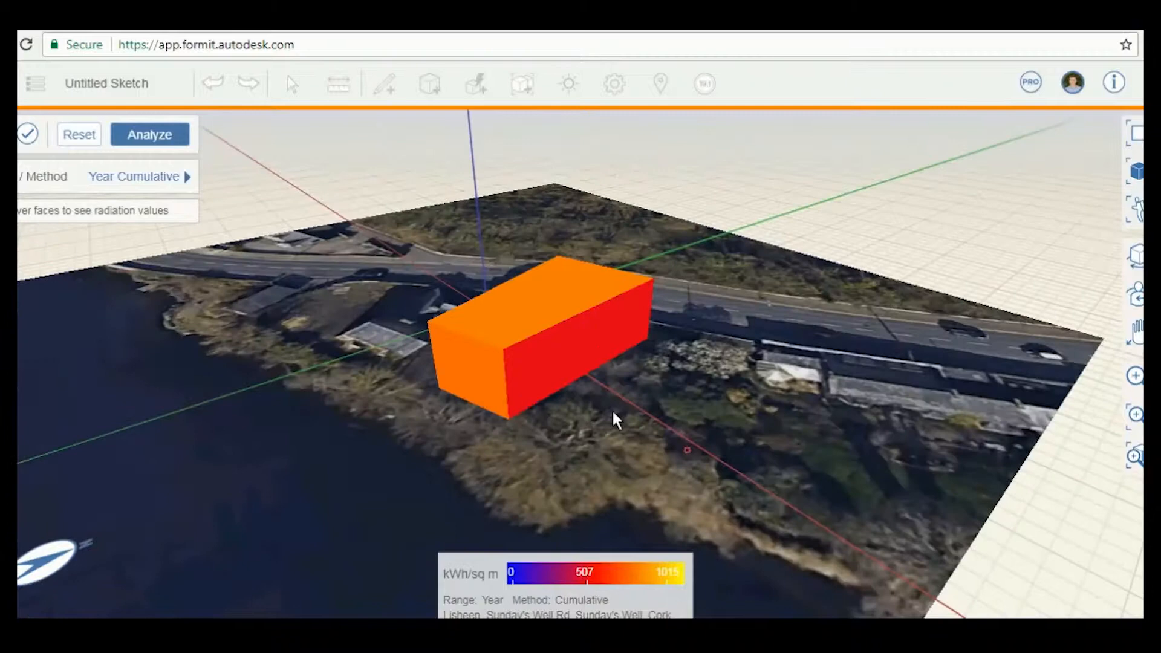
# Step: Switch the solar analysis to Month Peak for January, review the block from all sides, and close the analysis
pyautogui.click(157, 169)
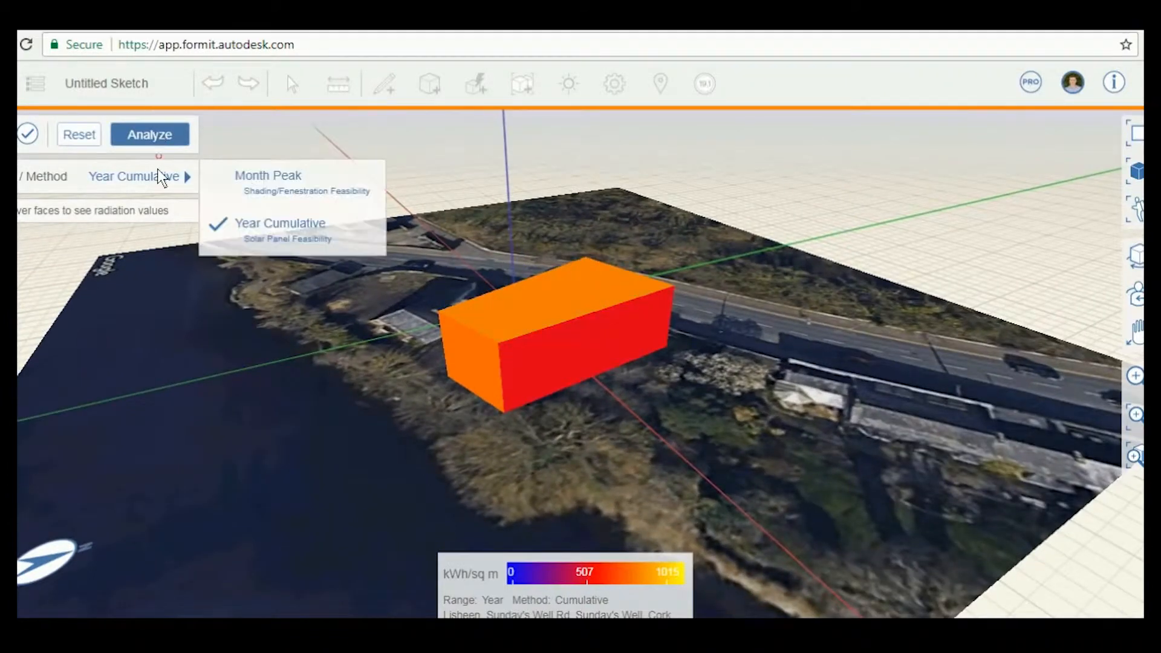
pyautogui.click(265, 180)
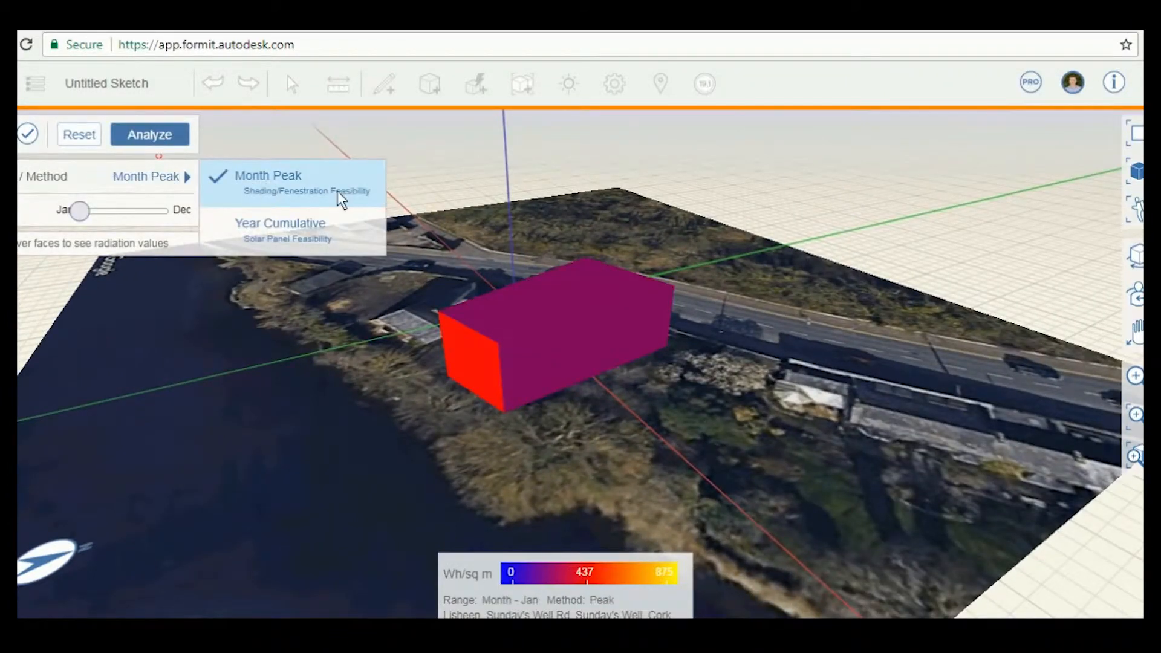
pyautogui.moveTo(362, 368); pyautogui.dragTo(296, 401, button='middle')
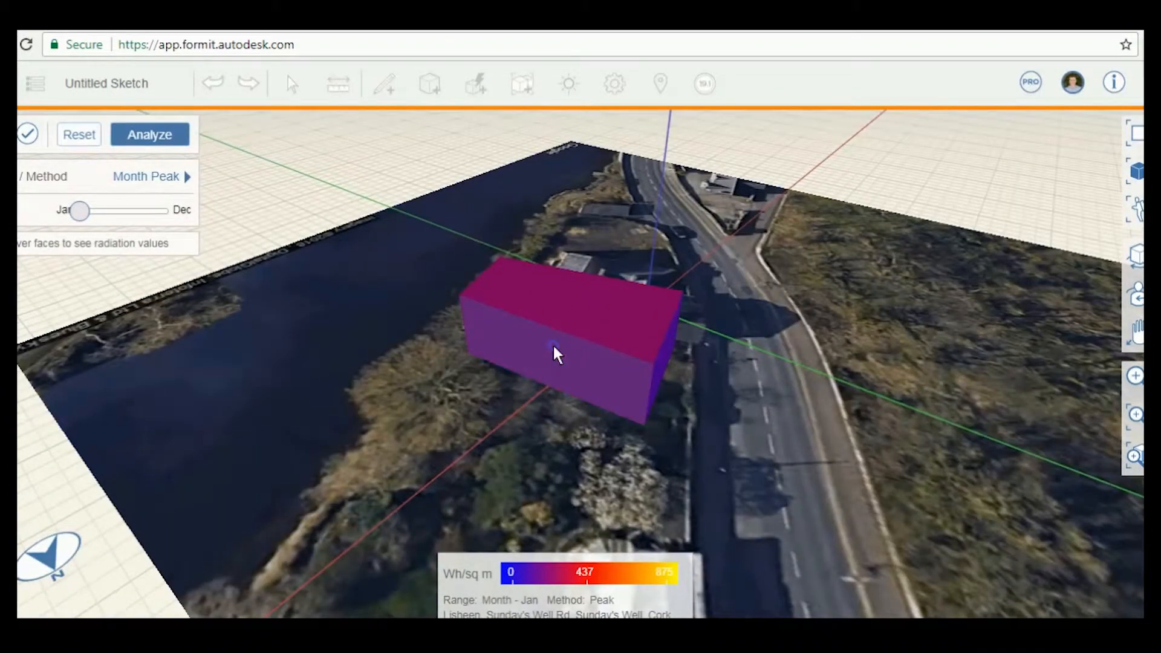
pyautogui.moveTo(535, 343); pyautogui.dragTo(1013, 321, button='middle')
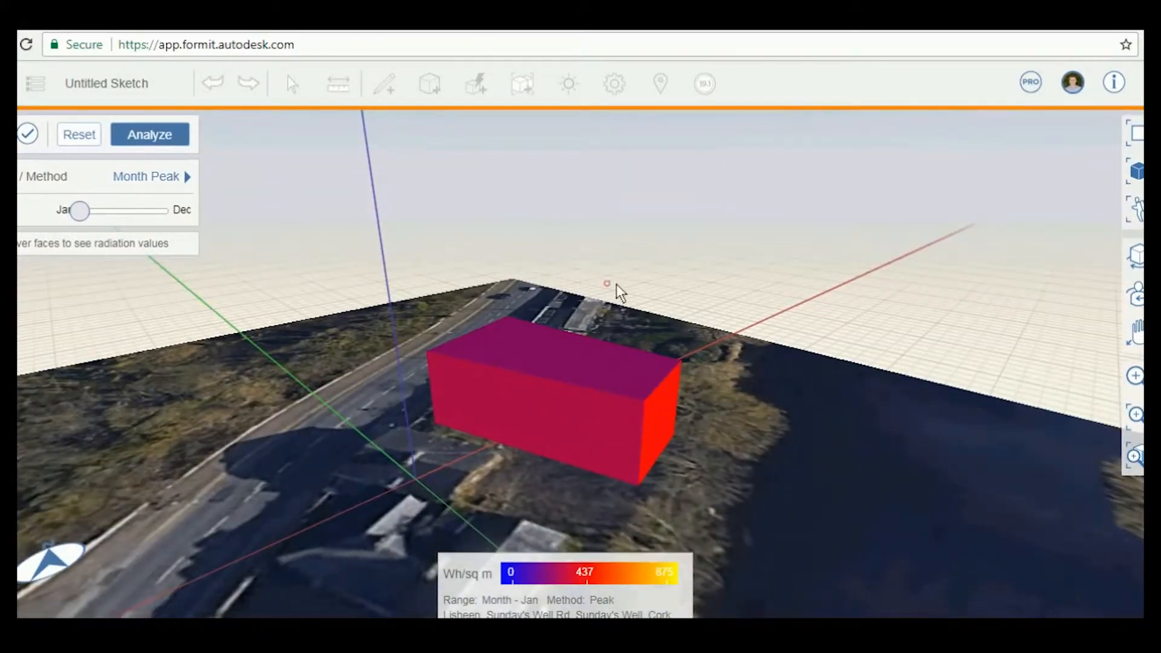
pyautogui.moveTo(847, 272); pyautogui.dragTo(665, 329, button='middle')
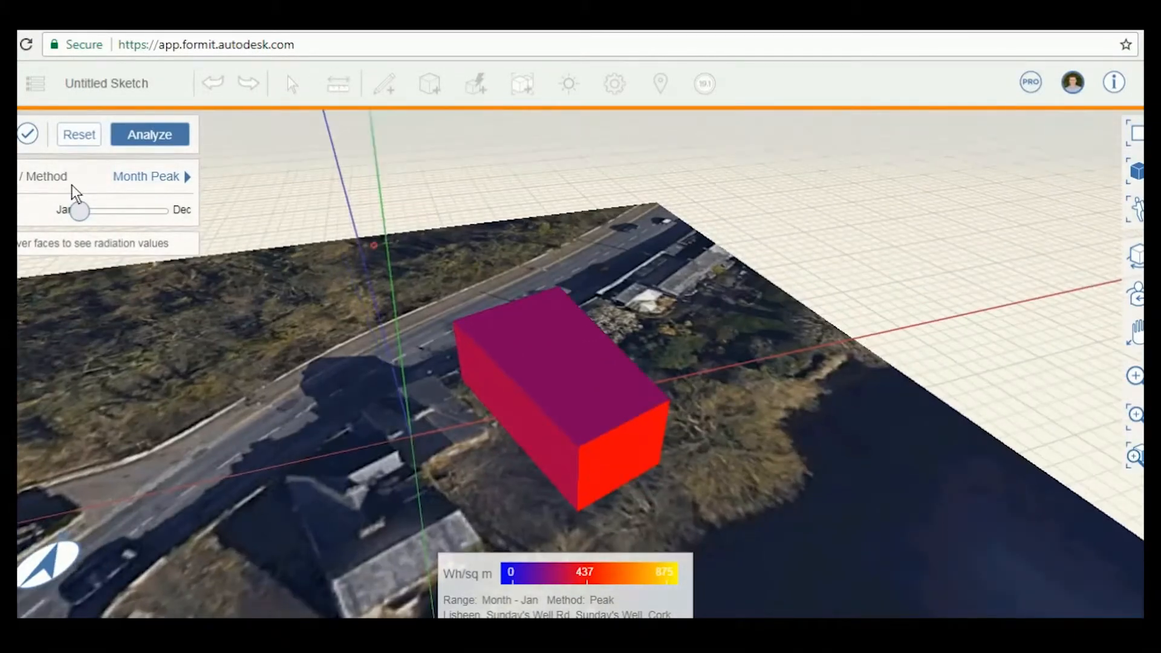
pyautogui.click(34, 136)
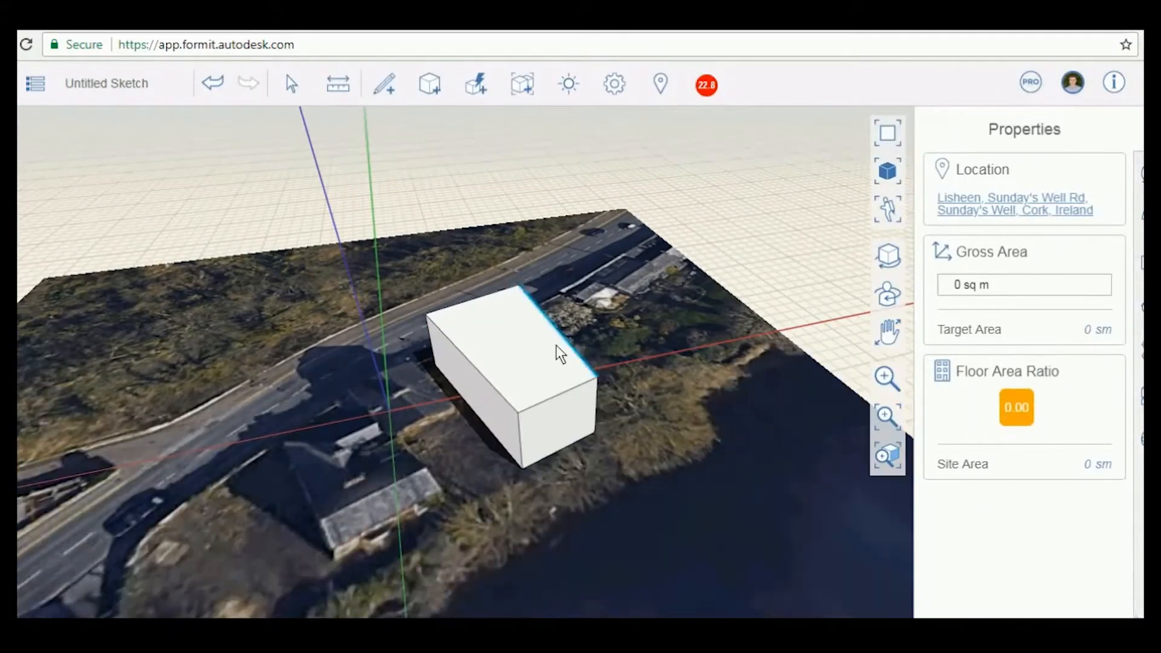
# Step: Add two levels to the project at once, spaced 3 m apart
pyautogui.scroll(-3, 556, 347)
pyautogui.moveTo(655, 462); pyautogui.dragTo(650, 266, button='right')
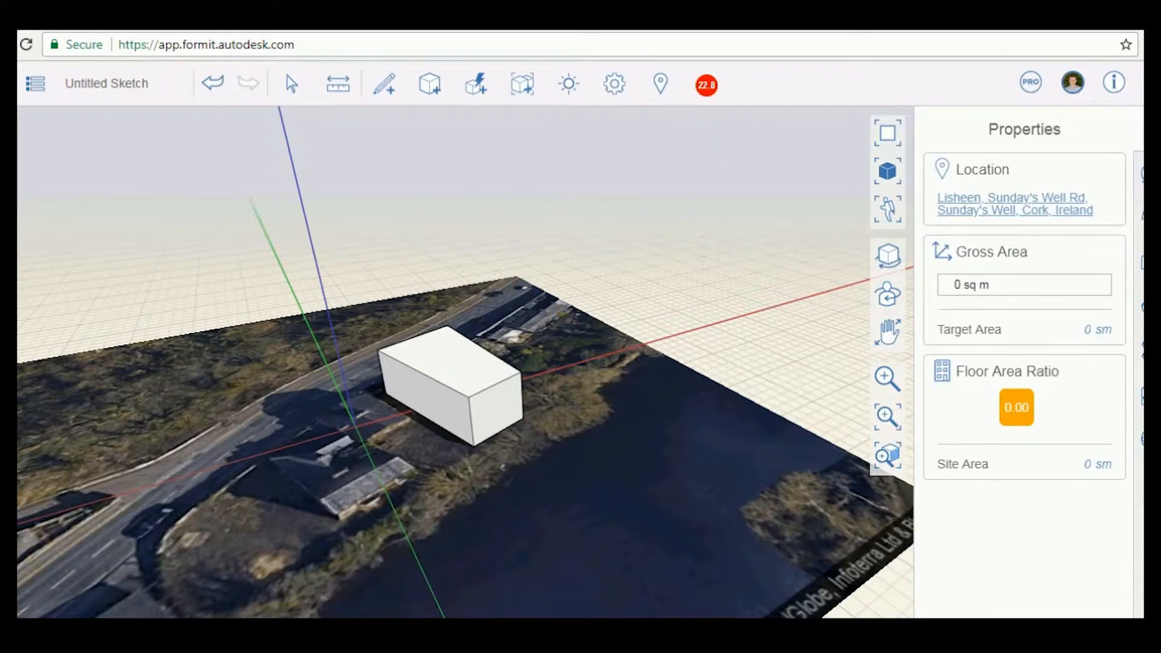
pyautogui.click(1140, 351)
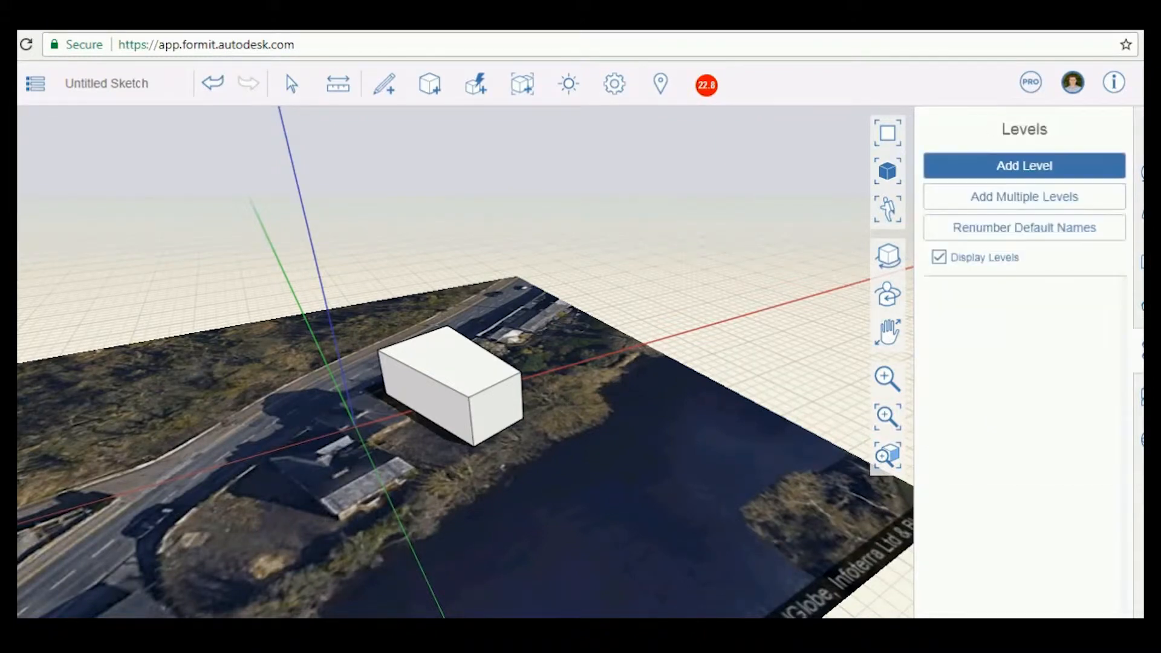
pyautogui.click(1047, 196)
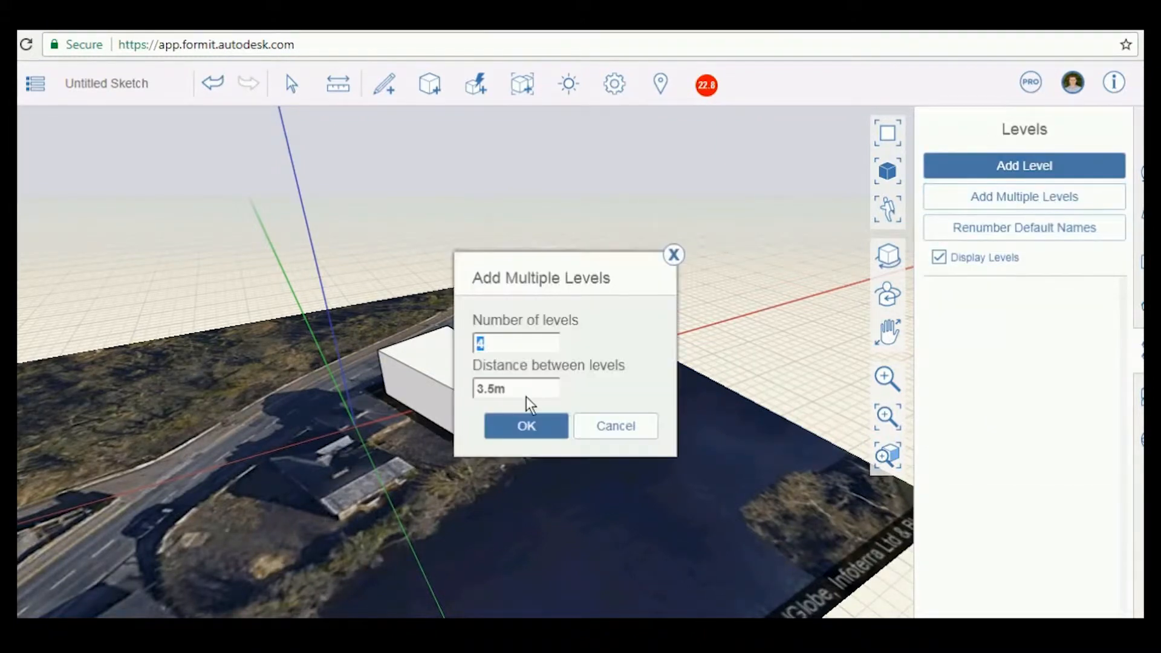
pyautogui.write('2')
pyautogui.press('BackSpace')
pyautogui.click(532, 424)
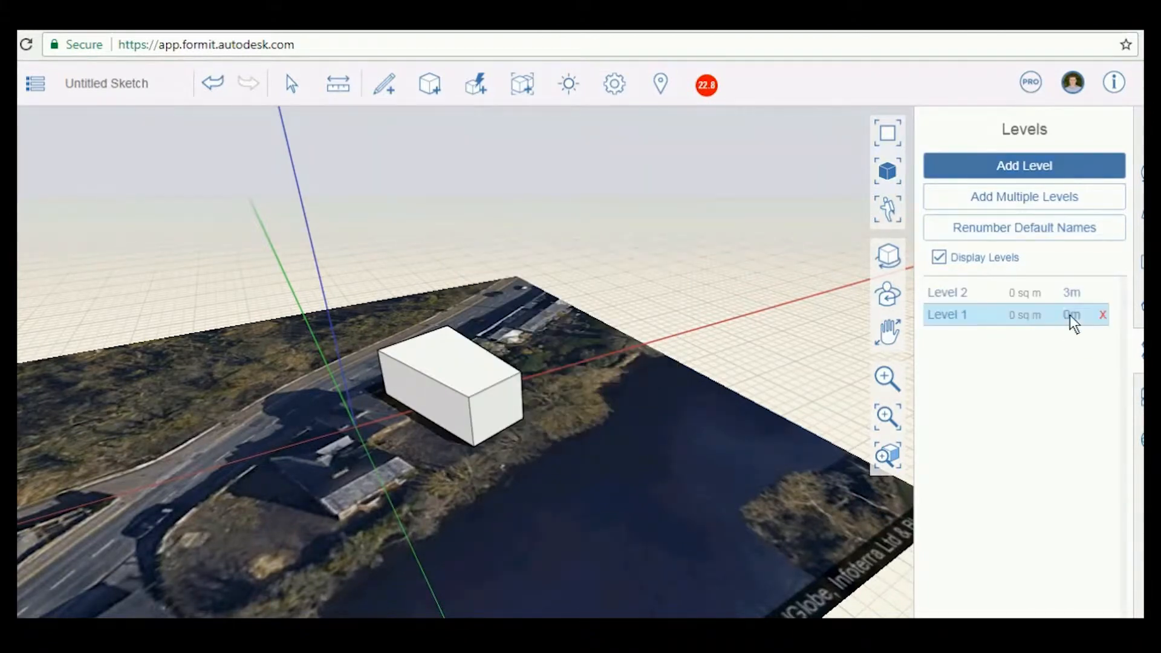
# Step: Select the whole building block and apply both levels to it through its object properties
pyautogui.scroll(3, 470, 368)
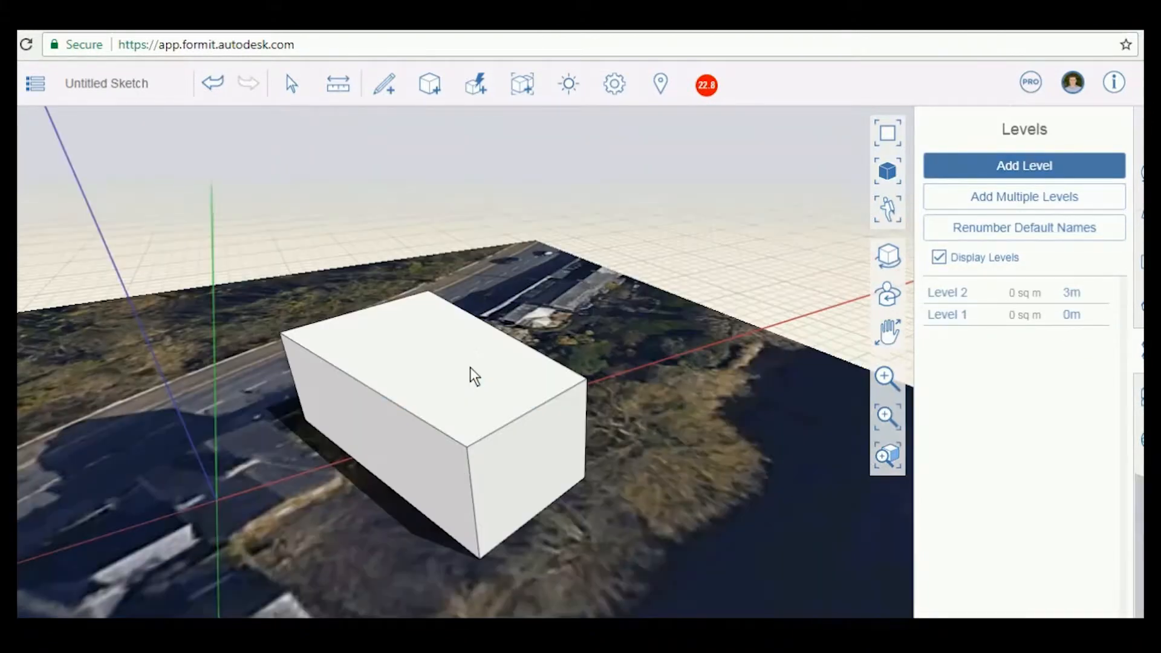
pyautogui.scroll(-3, 397, 346)
pyautogui.doubleClick(422, 361)
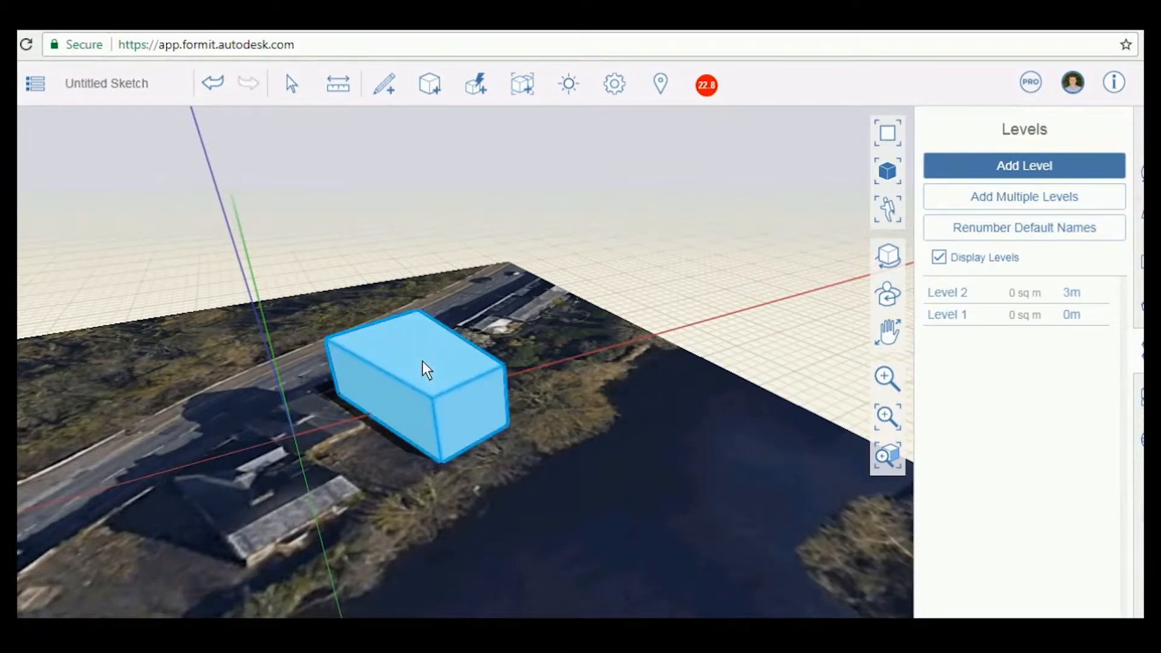
pyautogui.click(1139, 131)
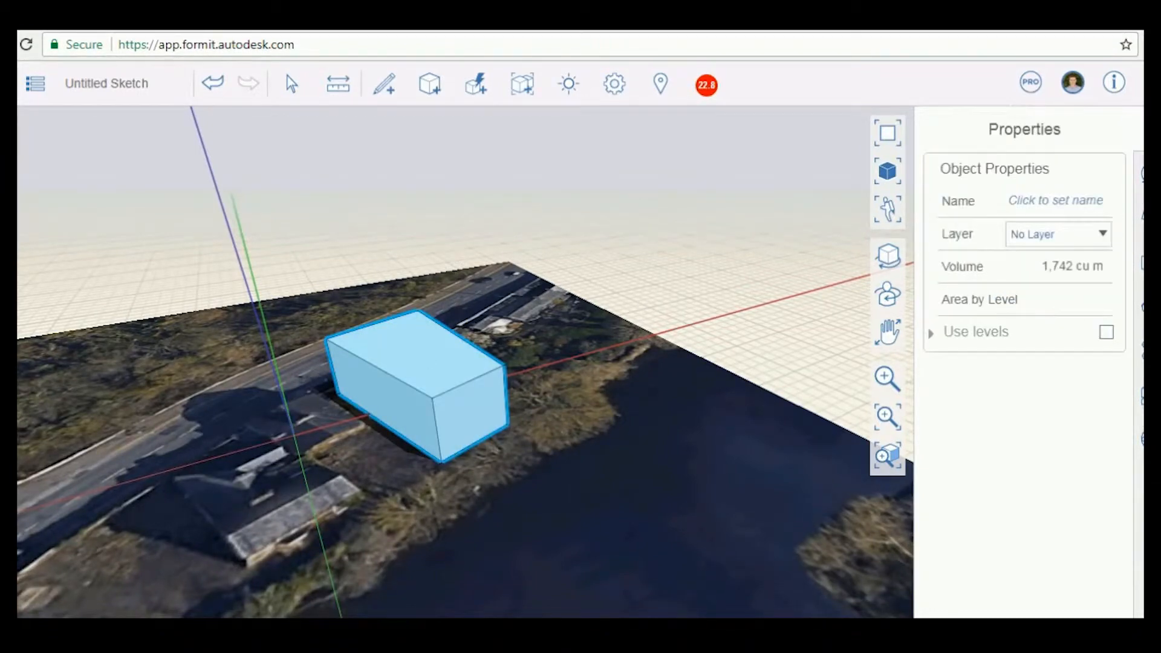
pyautogui.click(1106, 333)
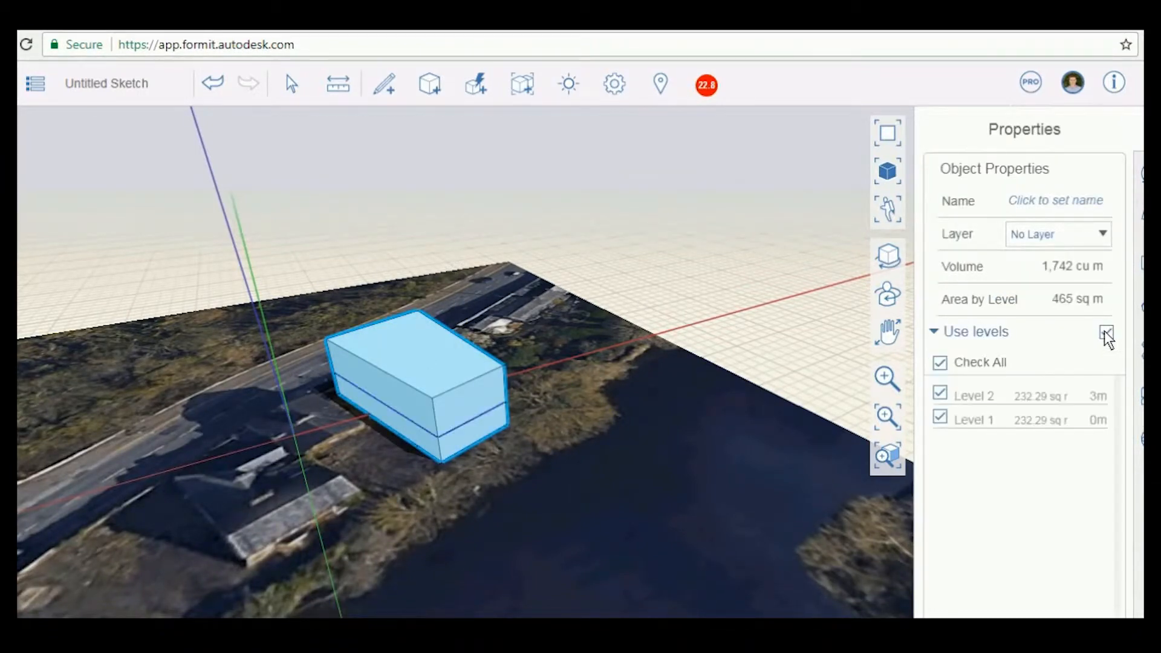
# Step: Examine the floor lines on the block and its floor area per level and in total
pyautogui.moveTo(450, 442)
pyautogui.mouseDown(button='middle')
pyautogui.moveTo(467, 452)
pyautogui.moveTo(564, 440)
pyautogui.moveTo(219, 475)
pyautogui.moveTo(390, 484)
pyautogui.moveTo(447, 464)
pyautogui.mouseUp(button='middle')
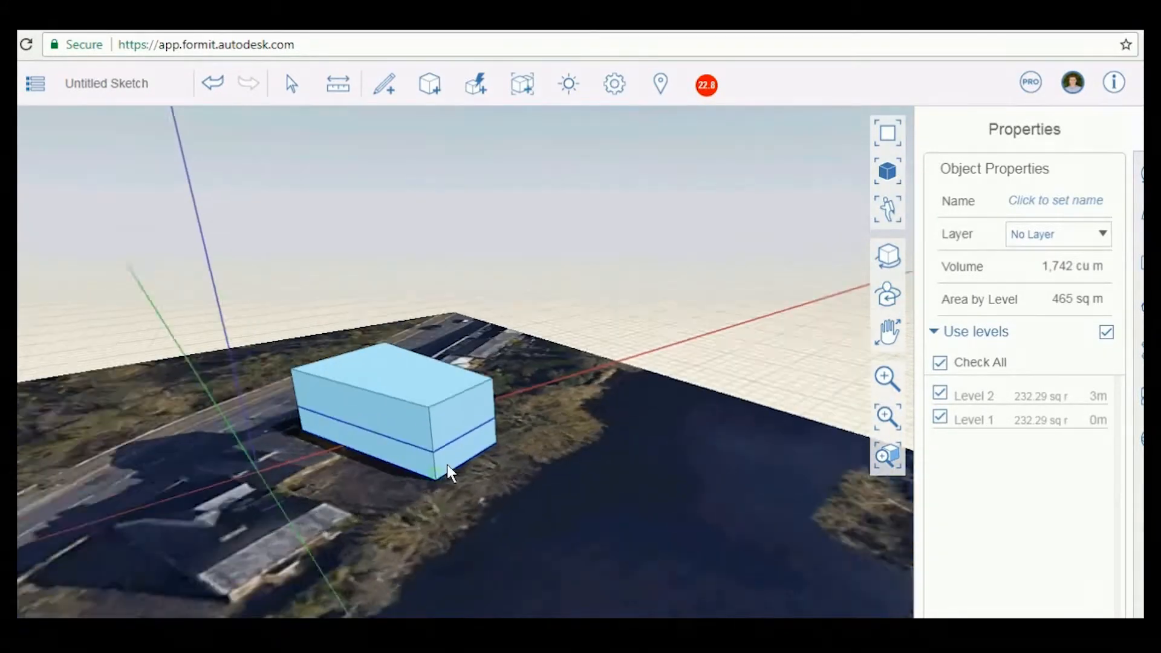
pyautogui.scroll(5, 455, 445)
pyautogui.scroll(-3, 391, 437)
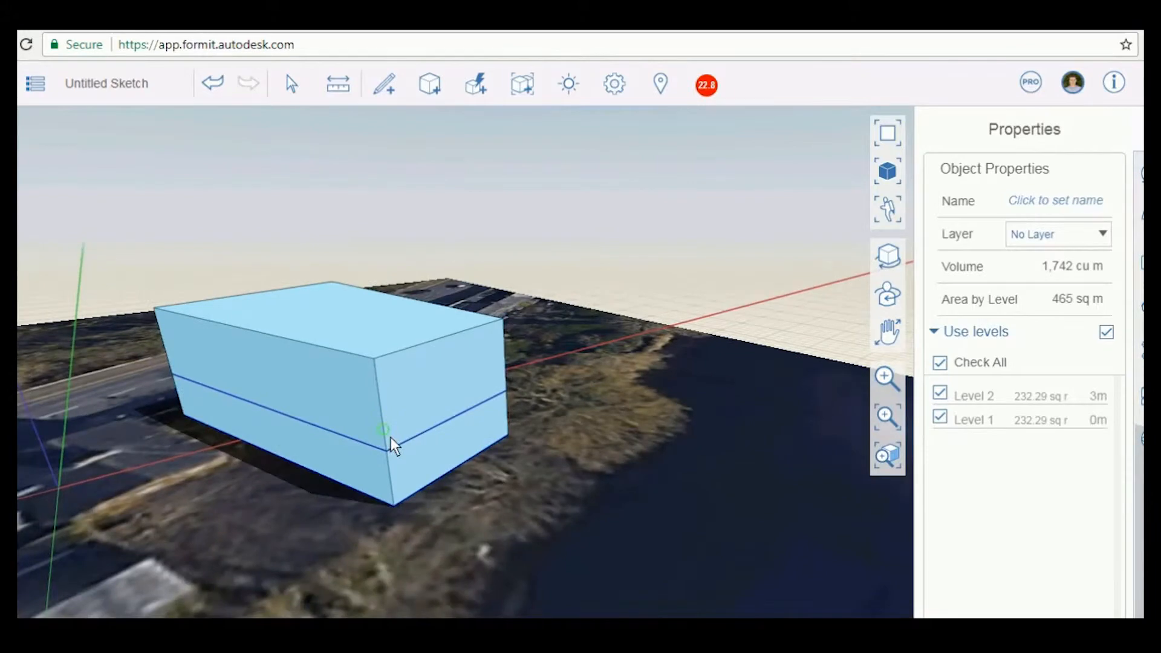
pyautogui.moveTo(369, 459)
pyautogui.mouseDown(button='middle')
pyautogui.moveTo(462, 456)
pyautogui.moveTo(294, 478)
pyautogui.moveTo(370, 442)
pyautogui.mouseUp(button='middle')
pyautogui.scroll(-3, 434, 446)
pyautogui.scroll(2, 466, 368)
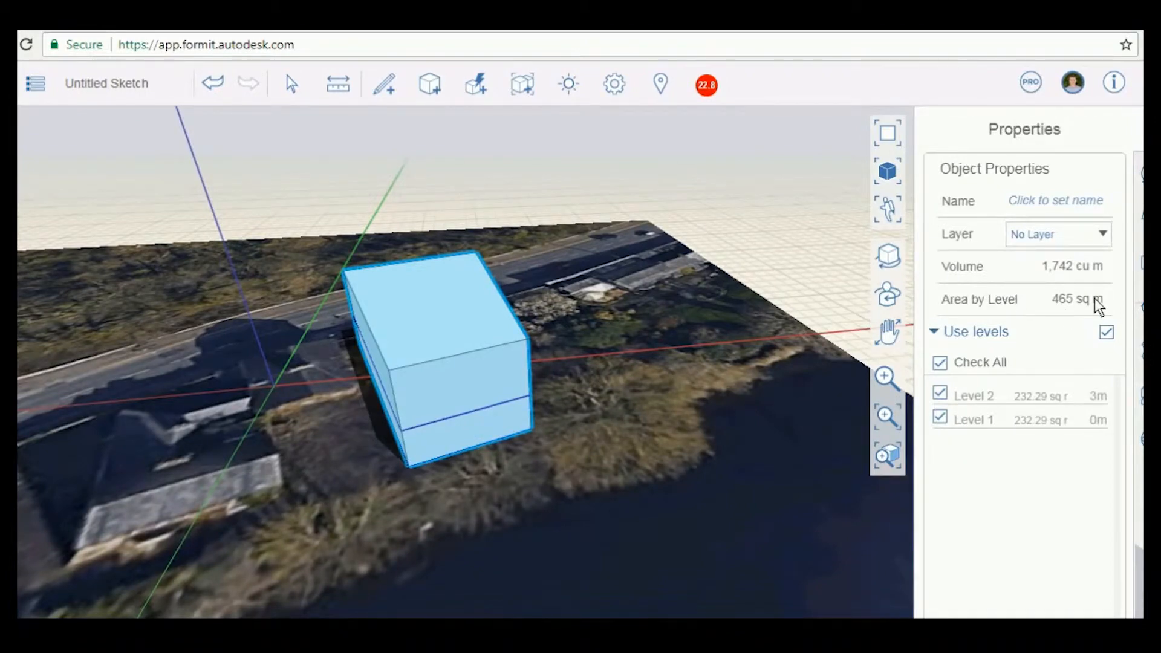
pyautogui.scroll(-3, 550, 390)
pyautogui.moveTo(542, 395); pyautogui.dragTo(630, 384, button='right')
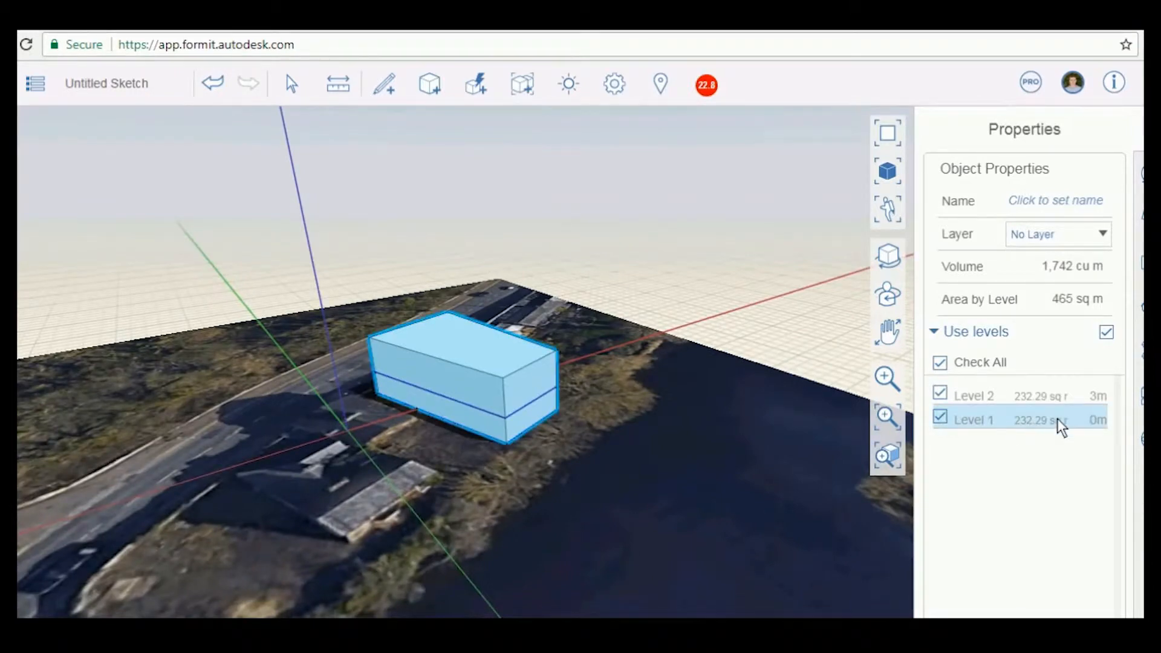
pyautogui.scroll(3, 611, 384)
pyautogui.scroll(-3, 637, 388)
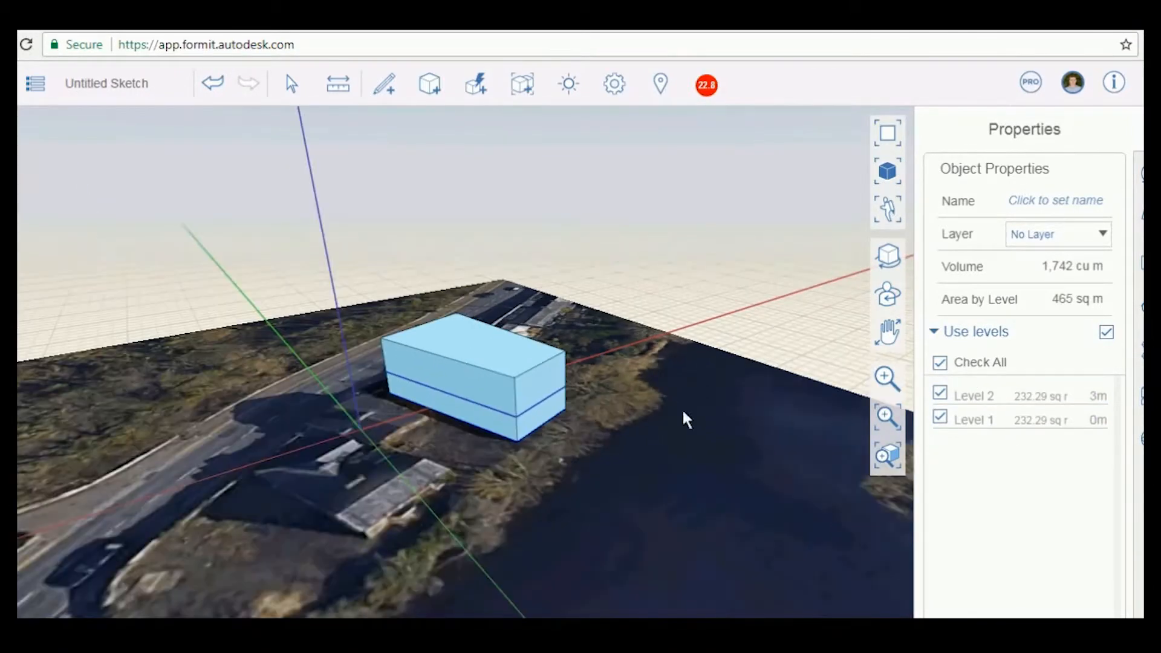
# Step: Deselect the block and check the project's overall gross area
pyautogui.click(697, 309)
pyautogui.scroll(4, 648, 352)
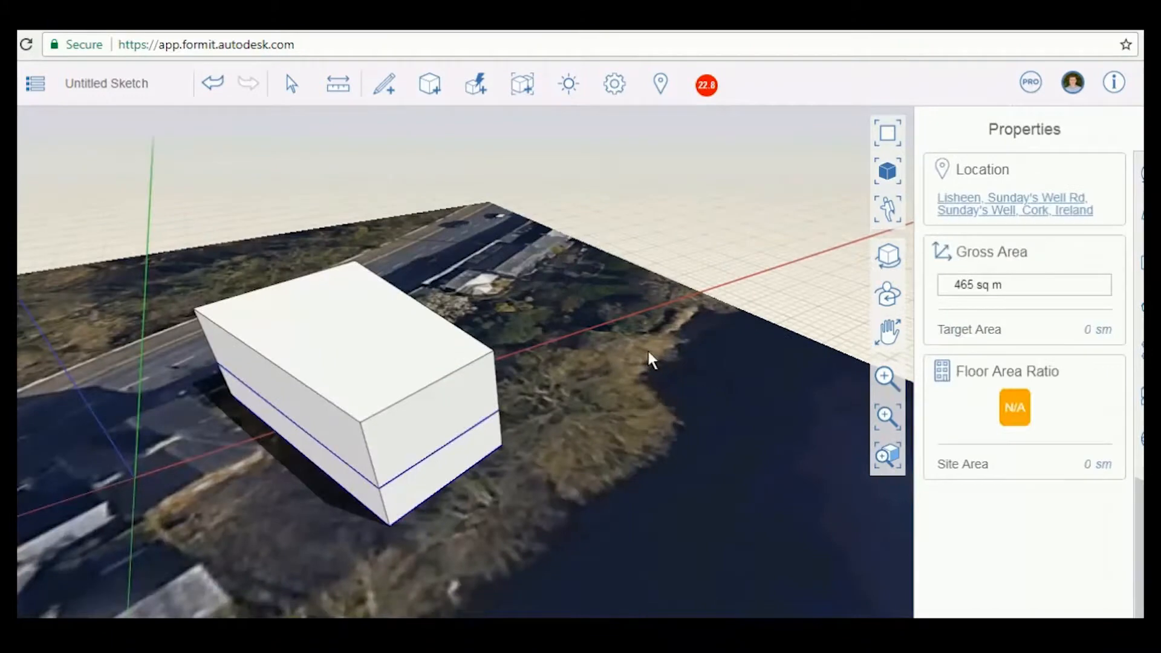
pyautogui.scroll(-1, 391, 416)
pyautogui.scroll(-1, 391, 417)
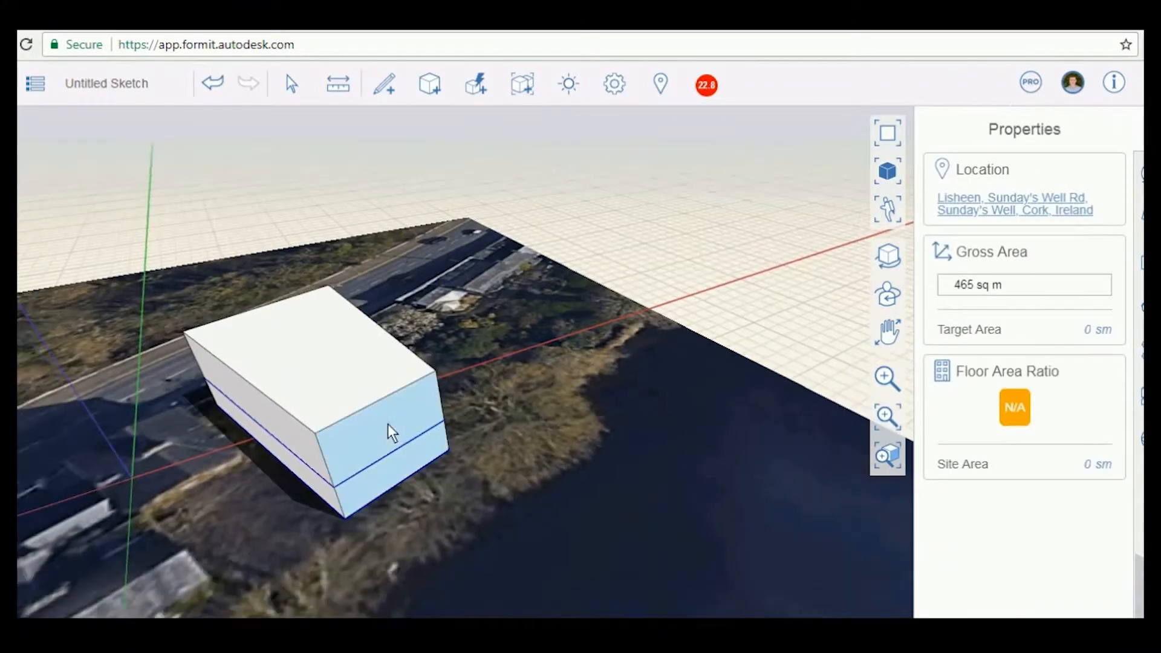
pyautogui.moveTo(374, 431); pyautogui.dragTo(339, 412, button='right')
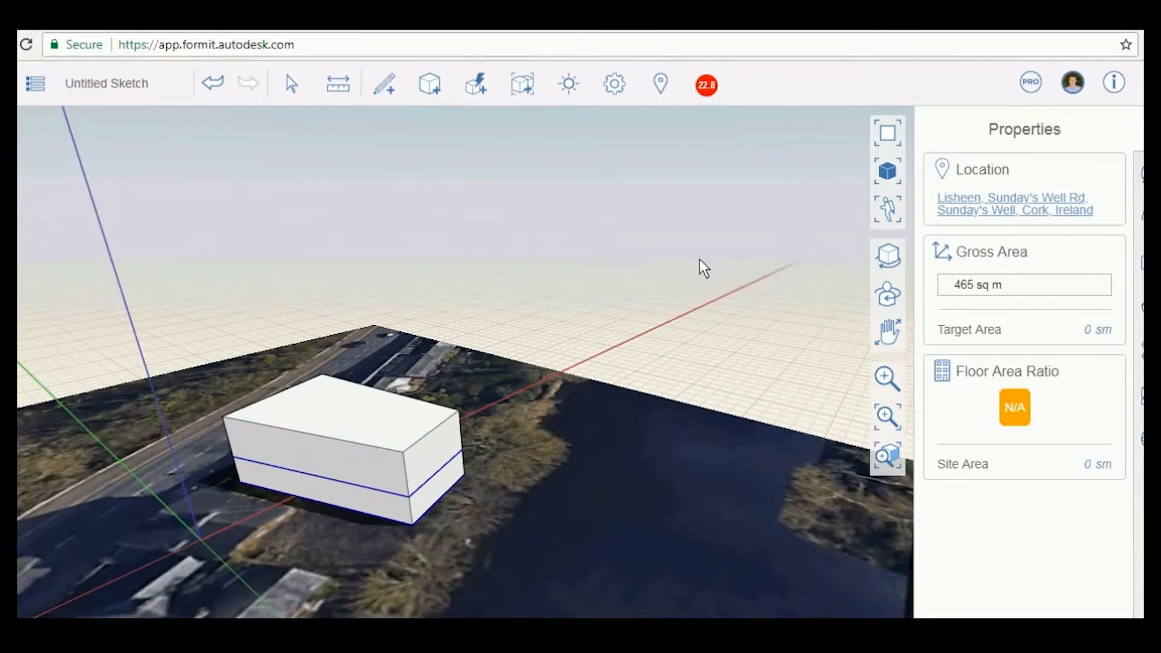
# Step: Open the sketch's existing Autodesk Insight energy analysis and orbit its 3D energy model to see the glazed facades
pyautogui.click(708, 88)
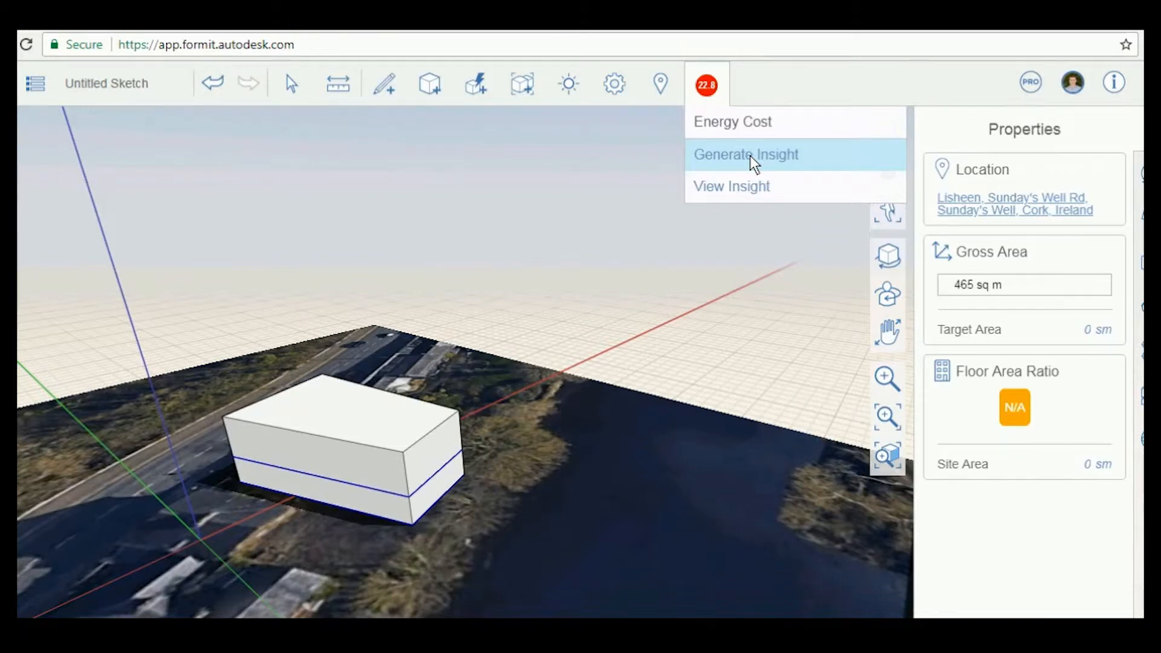
pyautogui.click(722, 185)
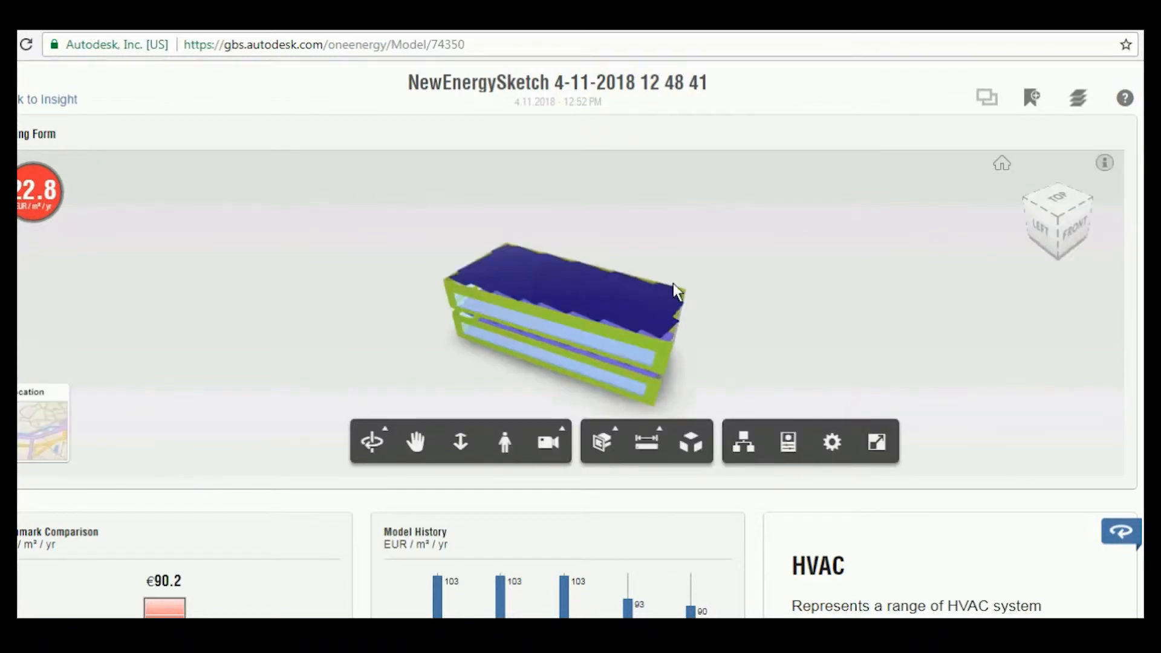
pyautogui.moveTo(736, 357); pyautogui.dragTo(678, 342, button='middle')
pyautogui.moveTo(653, 358)
pyautogui.mouseDown()
pyautogui.moveTo(734, 297)
pyautogui.moveTo(822, 314)
pyautogui.moveTo(256, 324)
pyautogui.moveTo(585, 352)
pyautogui.moveTo(665, 345)
pyautogui.mouseUp()
pyautogui.moveTo(760, 379); pyautogui.dragTo(561, 310)
# Step: Examine the energy cost per square metre, the benchmark comparison and the model history in the Insight report
pyautogui.scroll(-3, 581, 338)
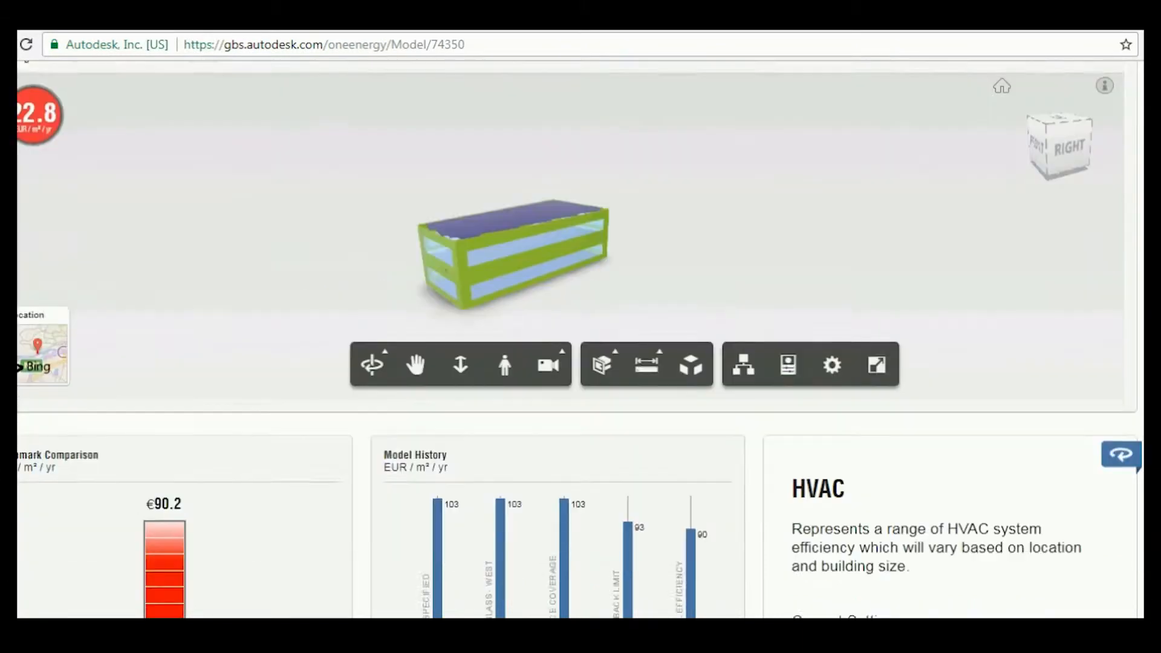
pyautogui.scroll(3, 580, 338)
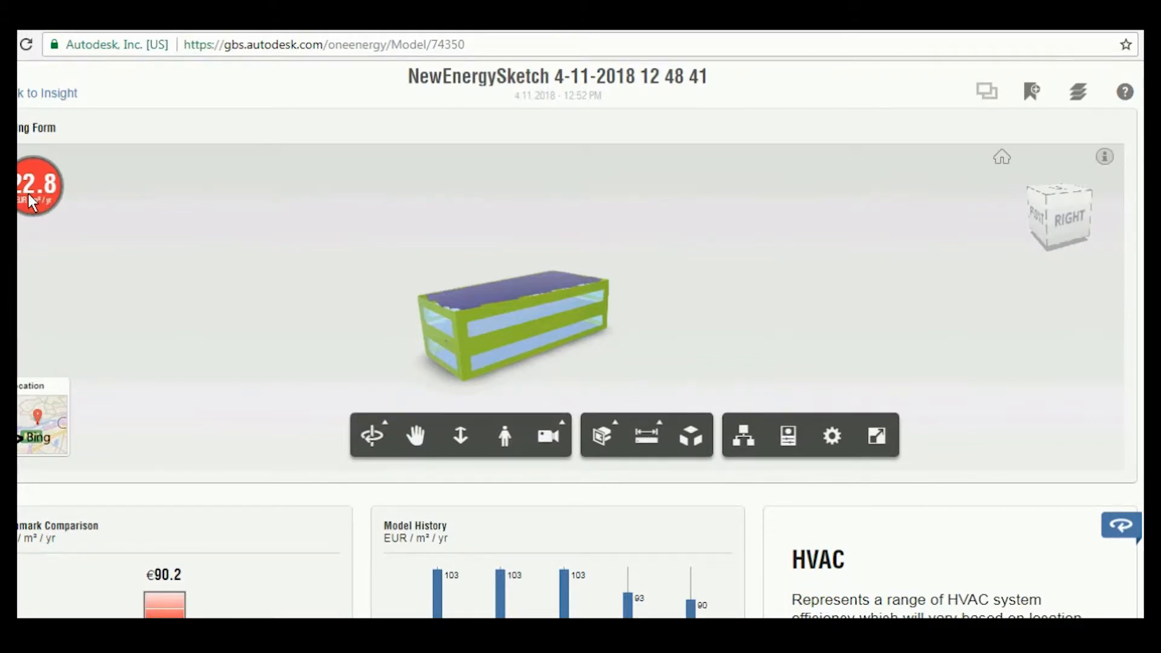
pyautogui.scroll(3, 423, 272)
pyautogui.scroll(-2, 366, 272)
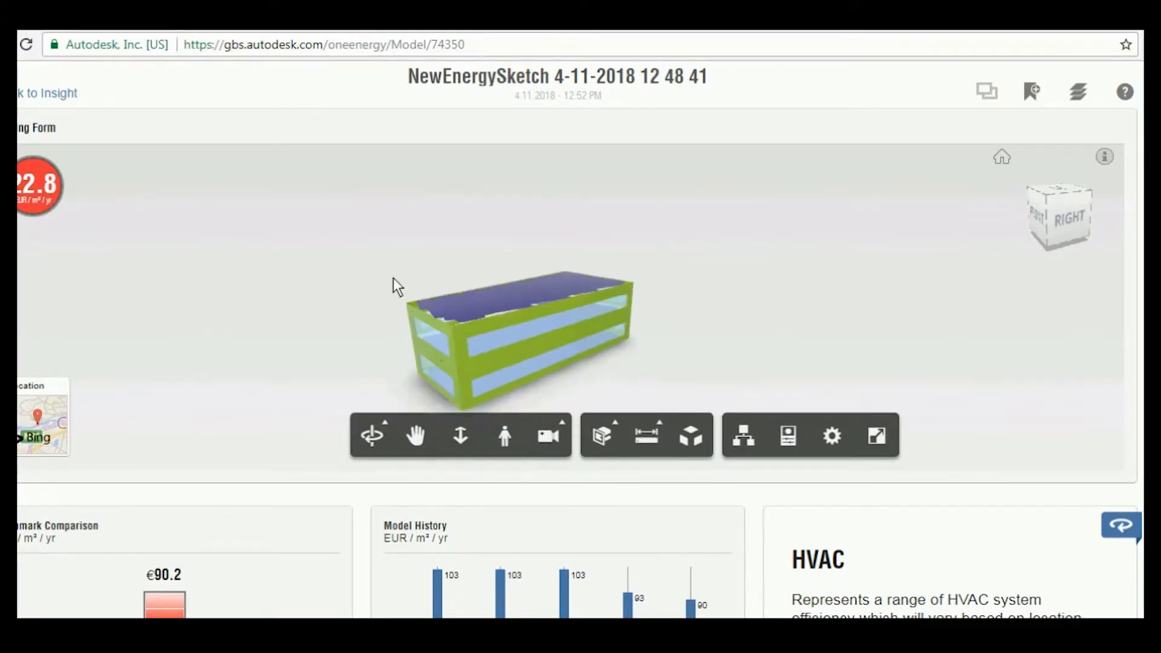
pyautogui.scroll(-4, 580, 338)
pyautogui.scroll(1, 500, 339)
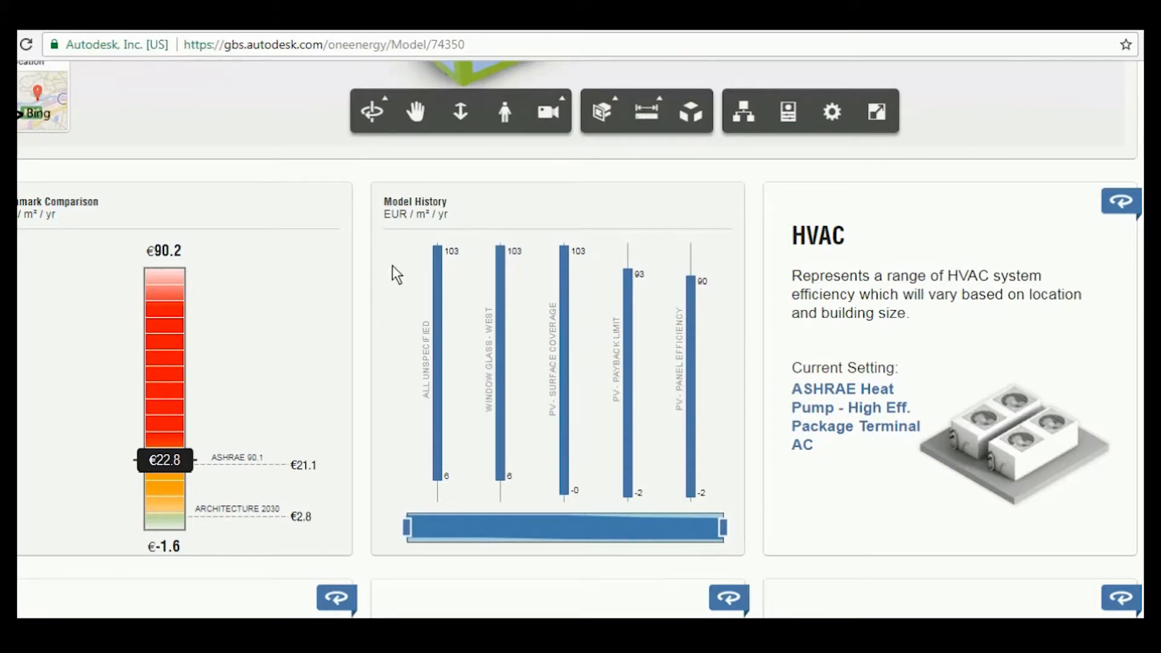
# Step: Show the cost graph for the WWR - Western Walls factor and compare the modelled glazing ratio with the other ratios
pyautogui.scroll(-6, 580, 339)
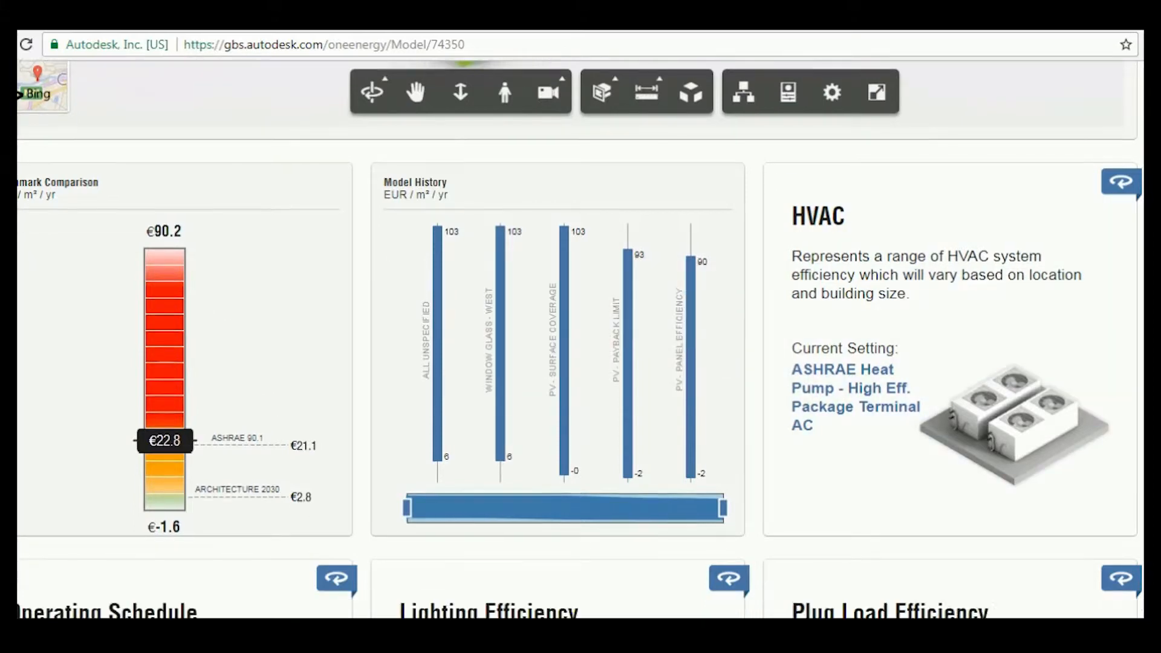
pyautogui.scroll(-6, 402, 303)
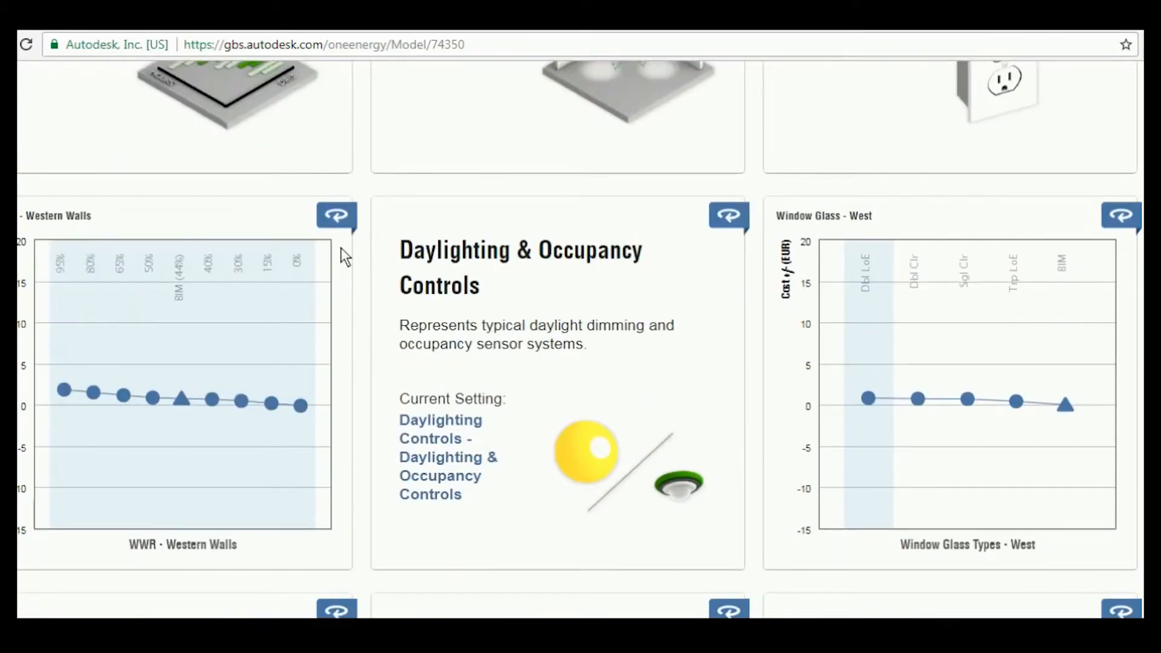
pyautogui.click(350, 218)
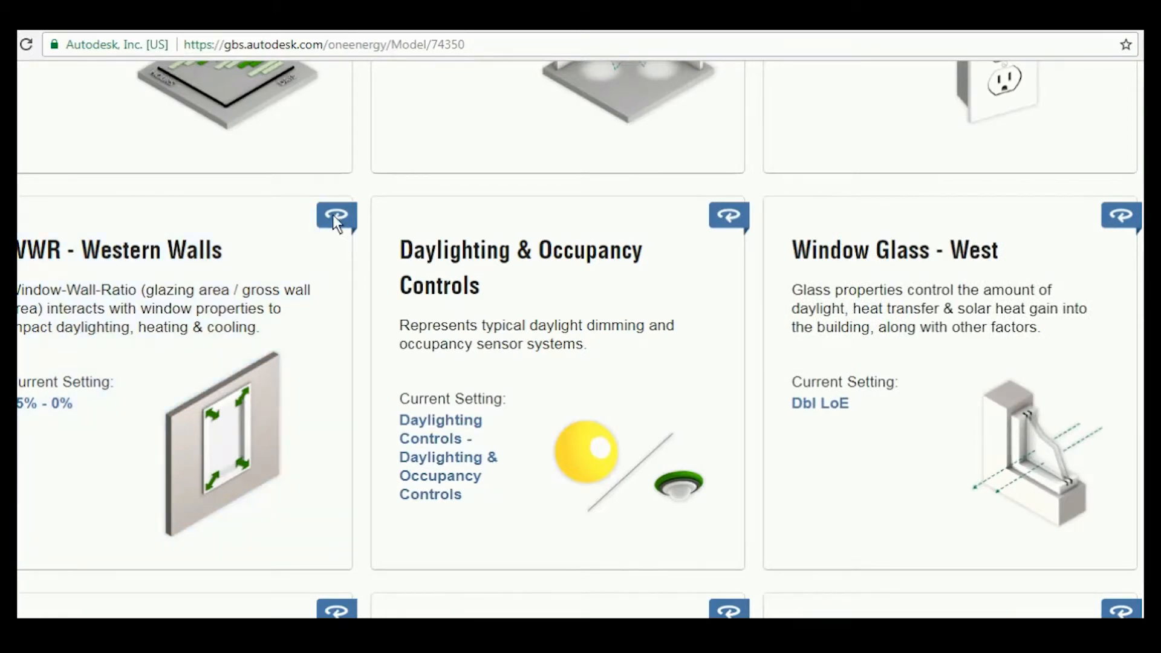
pyautogui.click(333, 215)
pyautogui.moveTo(180, 399)
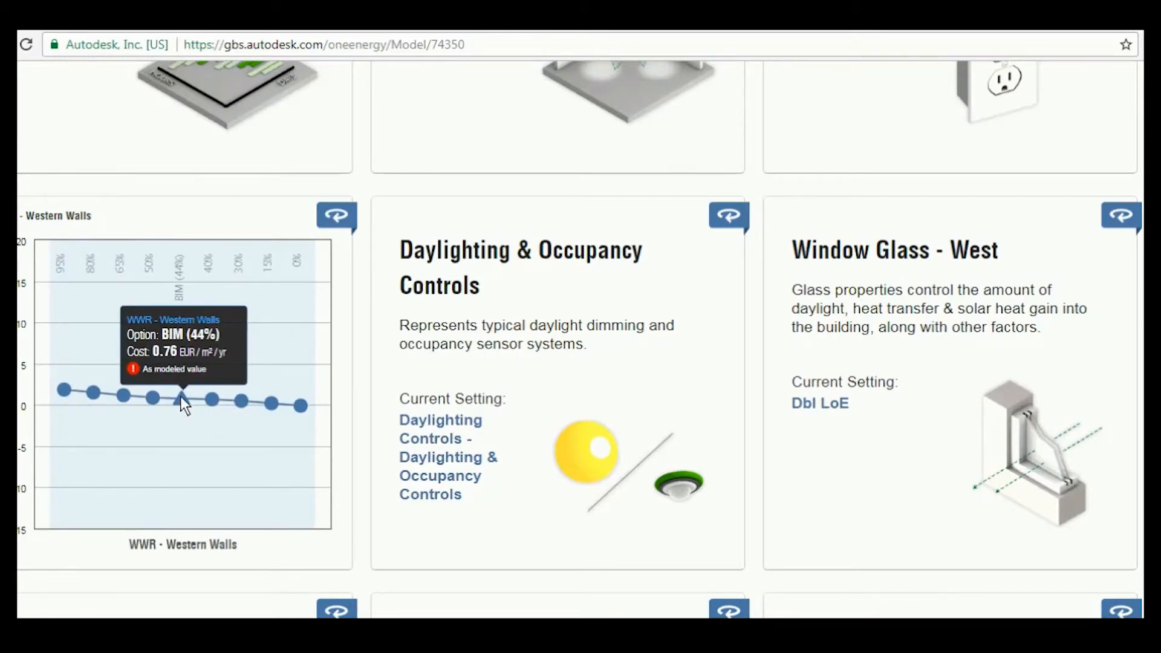
pyautogui.moveTo(66, 391)
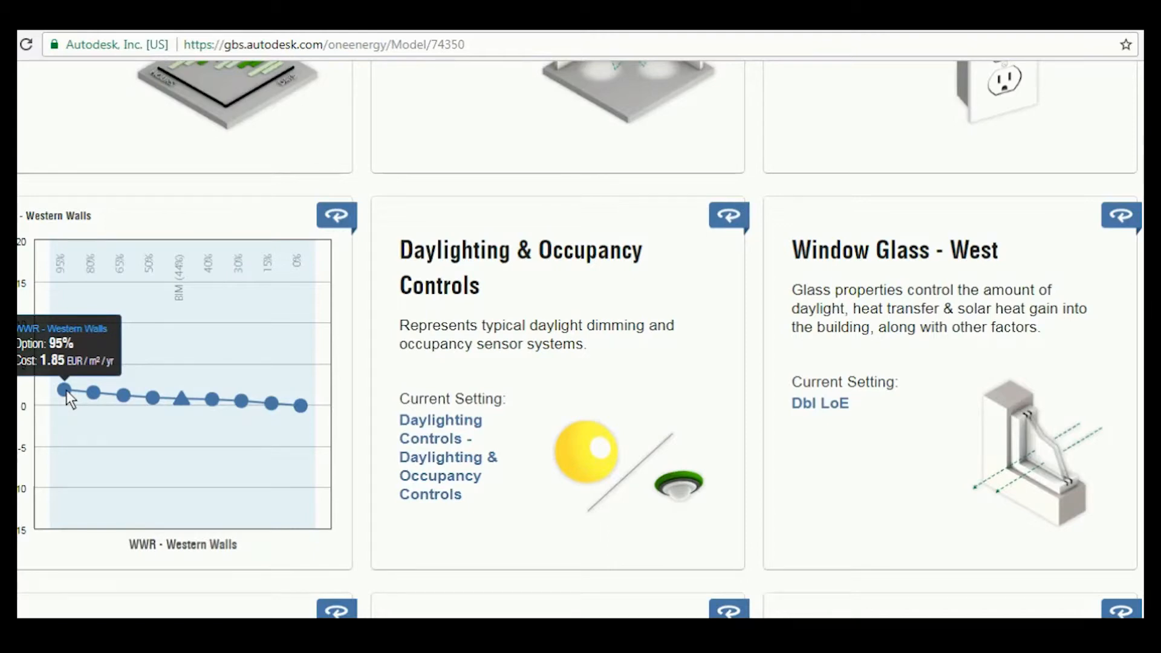
pyautogui.moveTo(272, 404)
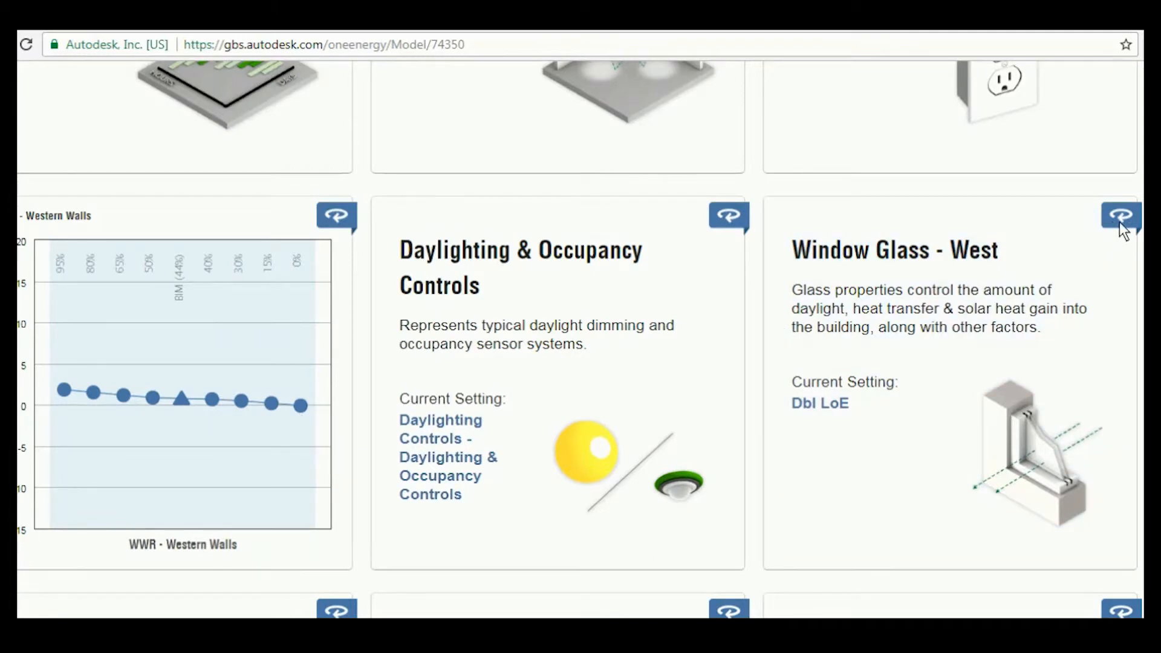
# Step: Show the Window Glass - West graph and compare the energy costs of the BIM, Trp LoE, Dbl LoE and Sgl Clr options
pyautogui.click(1119, 221)
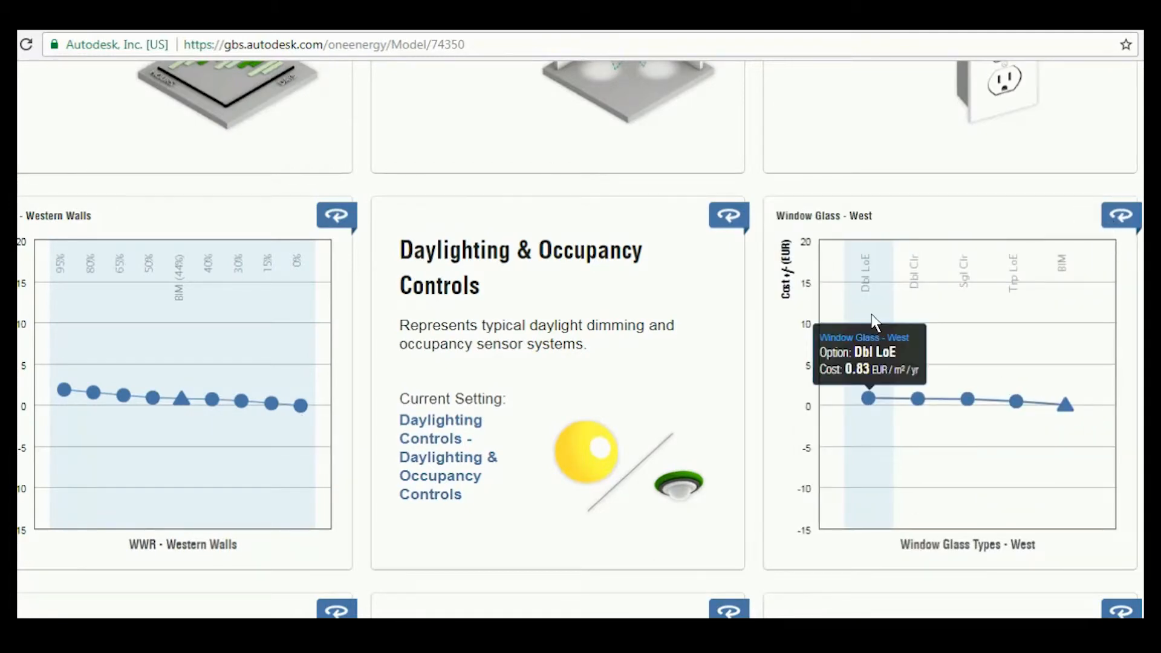
pyautogui.moveTo(1063, 407)
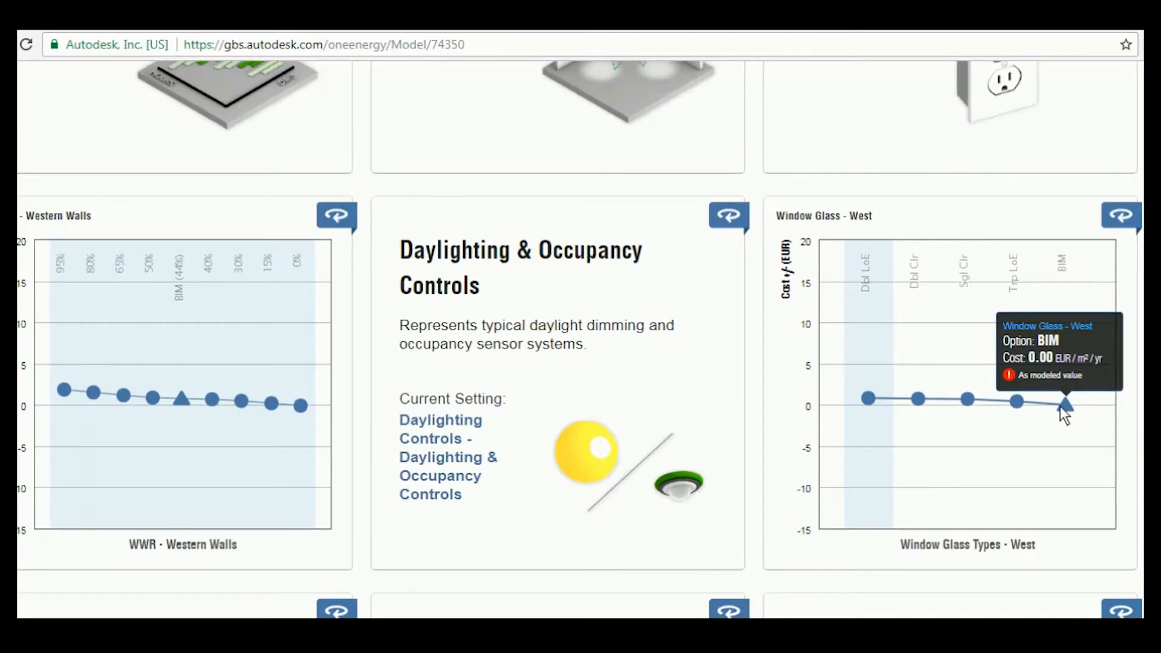
pyautogui.moveTo(1019, 405)
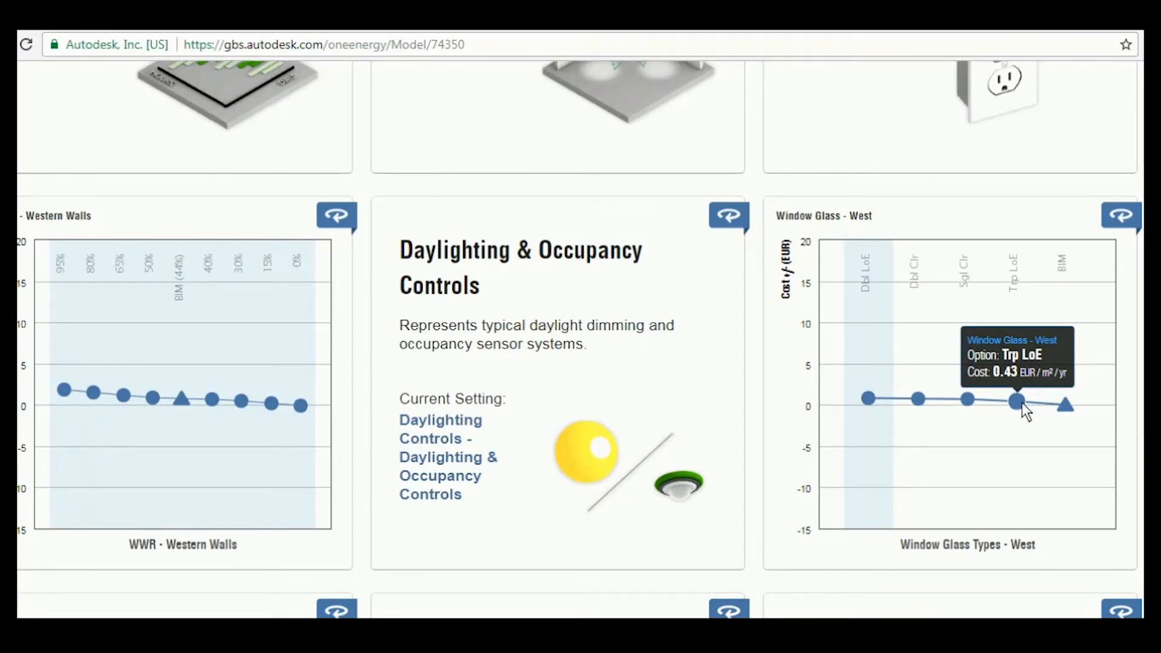
pyautogui.moveTo(868, 399)
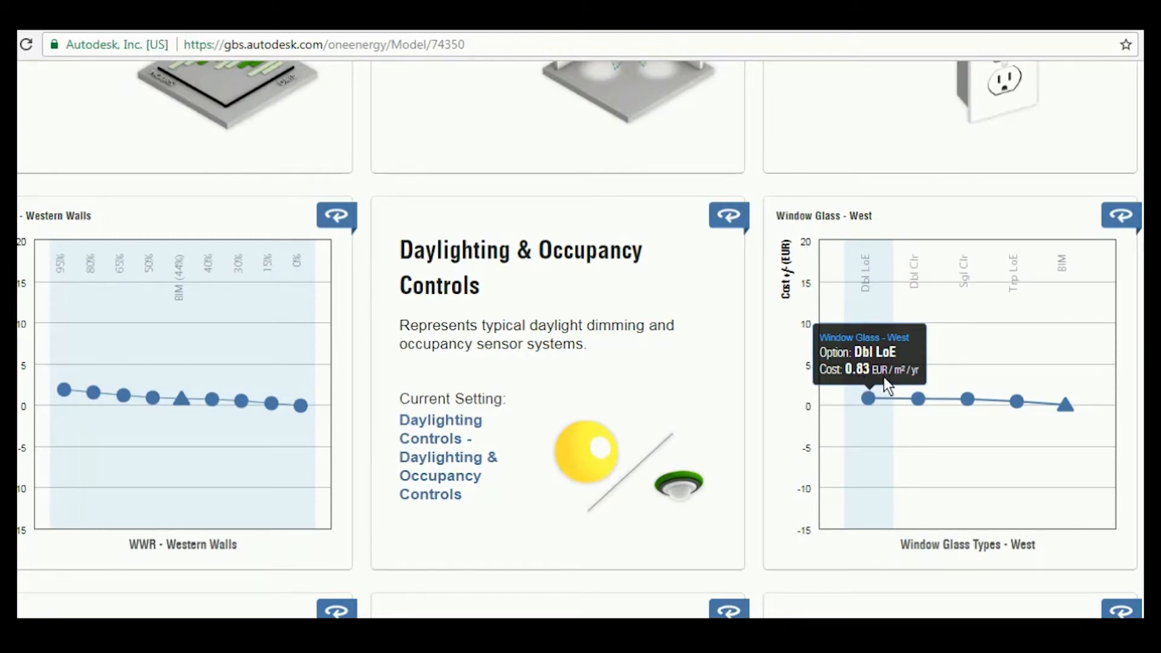
pyautogui.moveTo(966, 404)
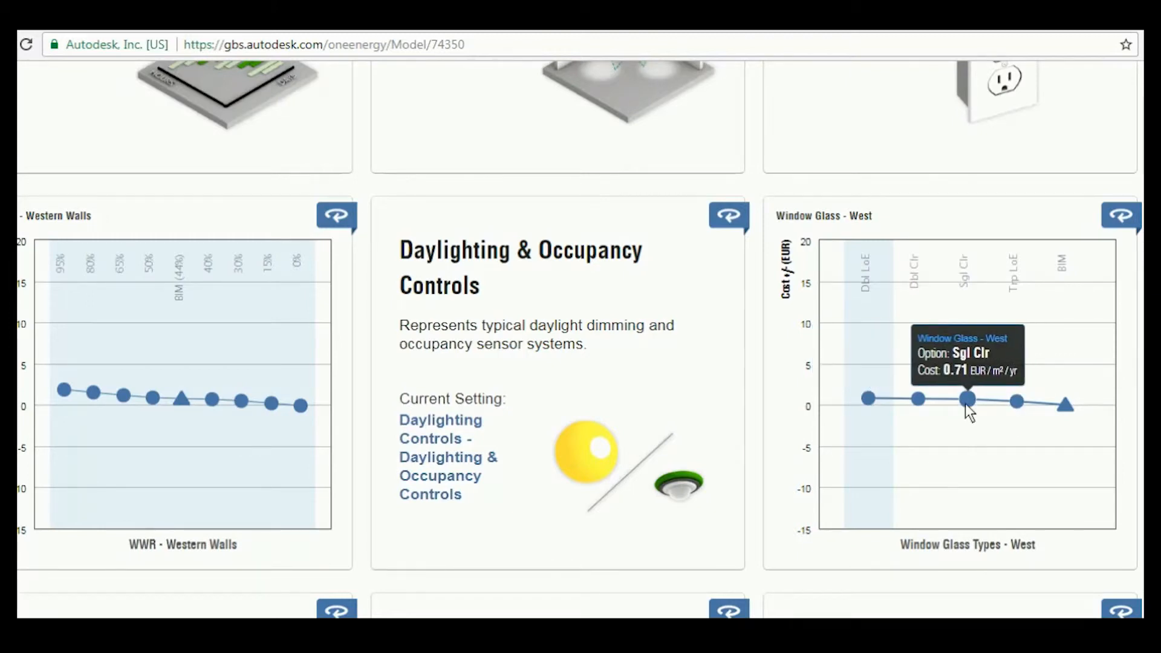
# Step: Restrict the Window Glass - West range to the Trp LoE option only and close the factor's editor
pyautogui.click(1014, 401)
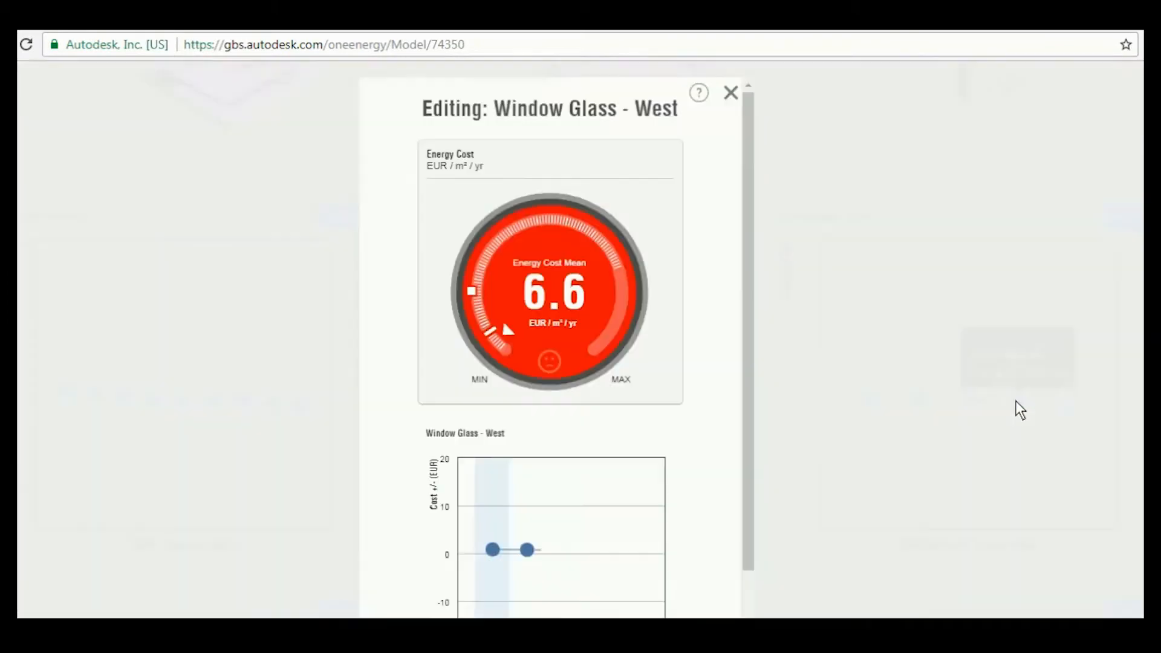
pyautogui.scroll(-1, 620, 333)
pyautogui.moveTo(489, 556); pyautogui.dragTo(595, 565)
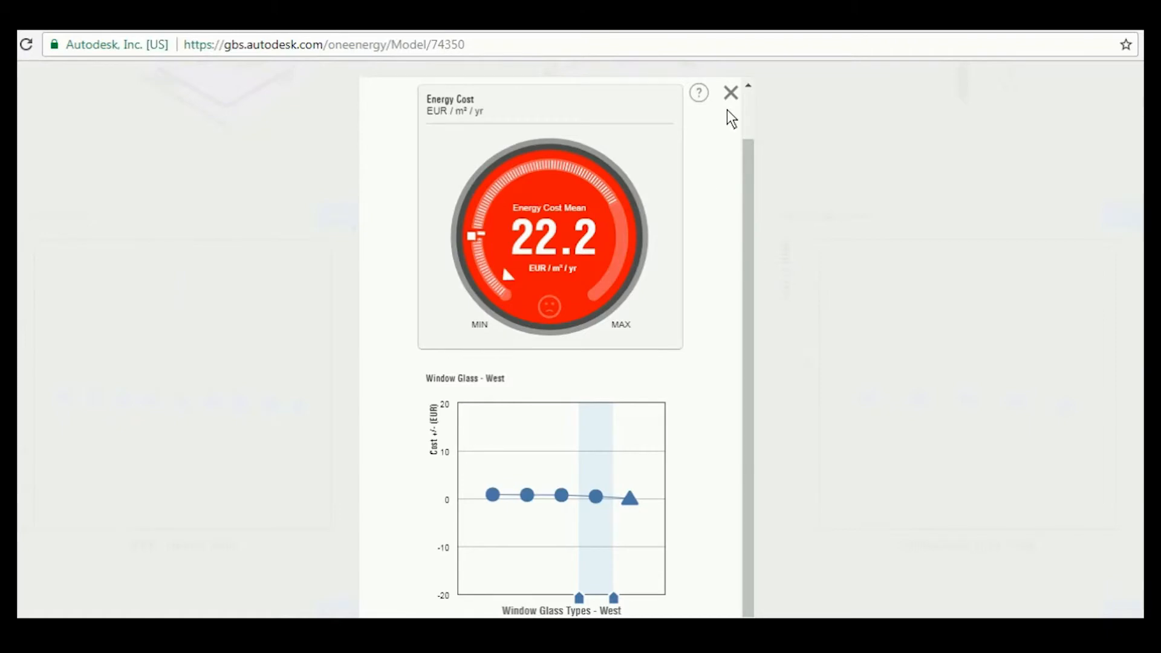
pyautogui.click(730, 93)
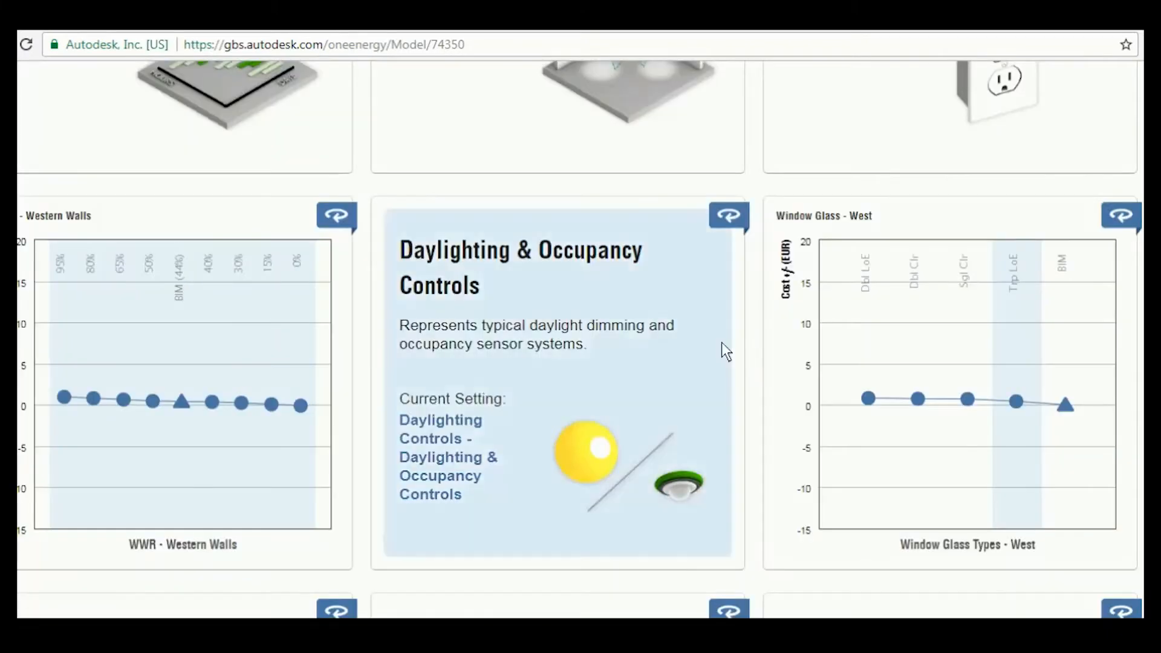
# Step: Show the cost graphs for the WWR - Eastern Walls and Wall Construction factors
pyautogui.scroll(-3, 720, 343)
pyautogui.click(733, 260)
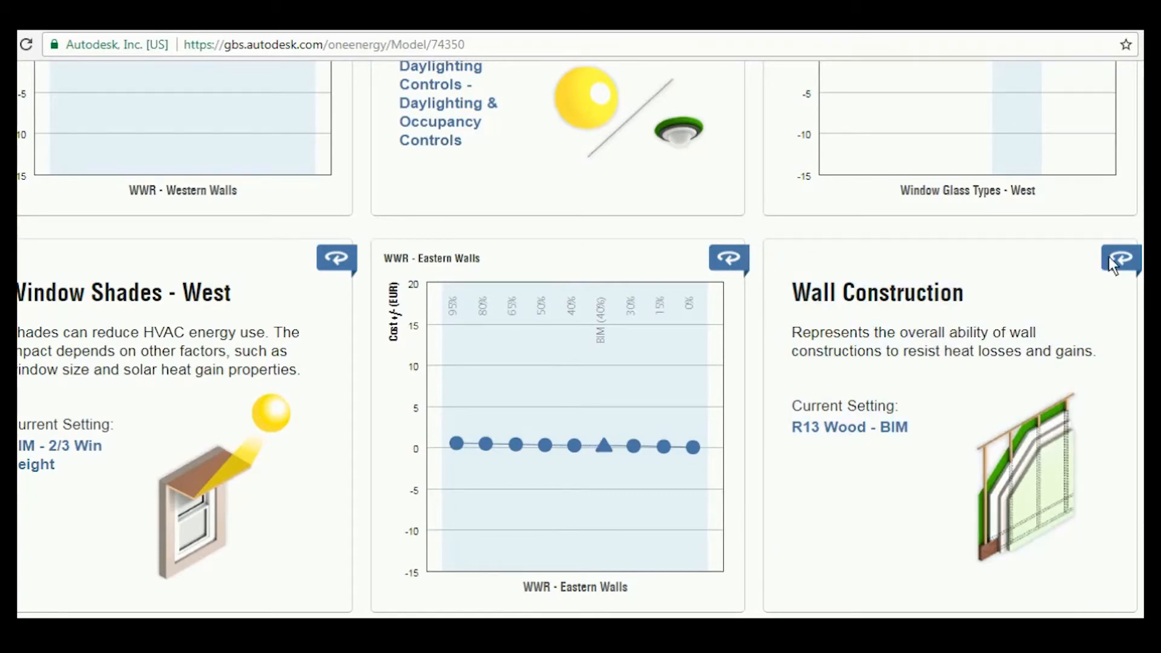
pyautogui.click(1119, 258)
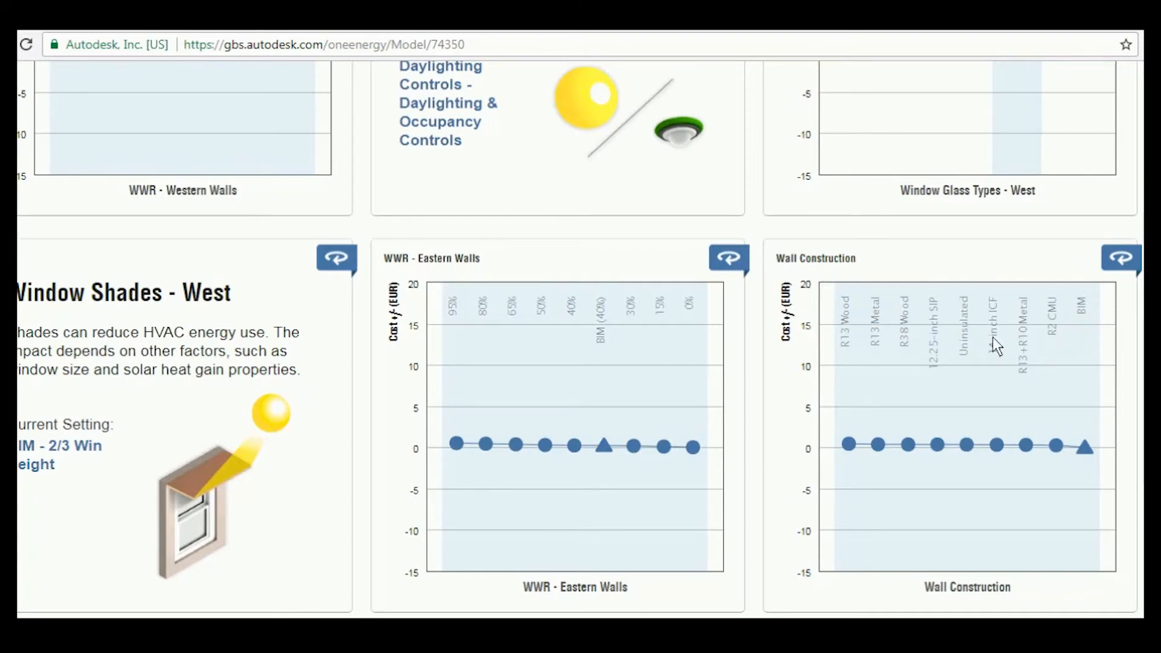
# Step: Review the Window Glass - West change in Model History and narrow its timeline to the last two changes
pyautogui.scroll(12, 580, 339)
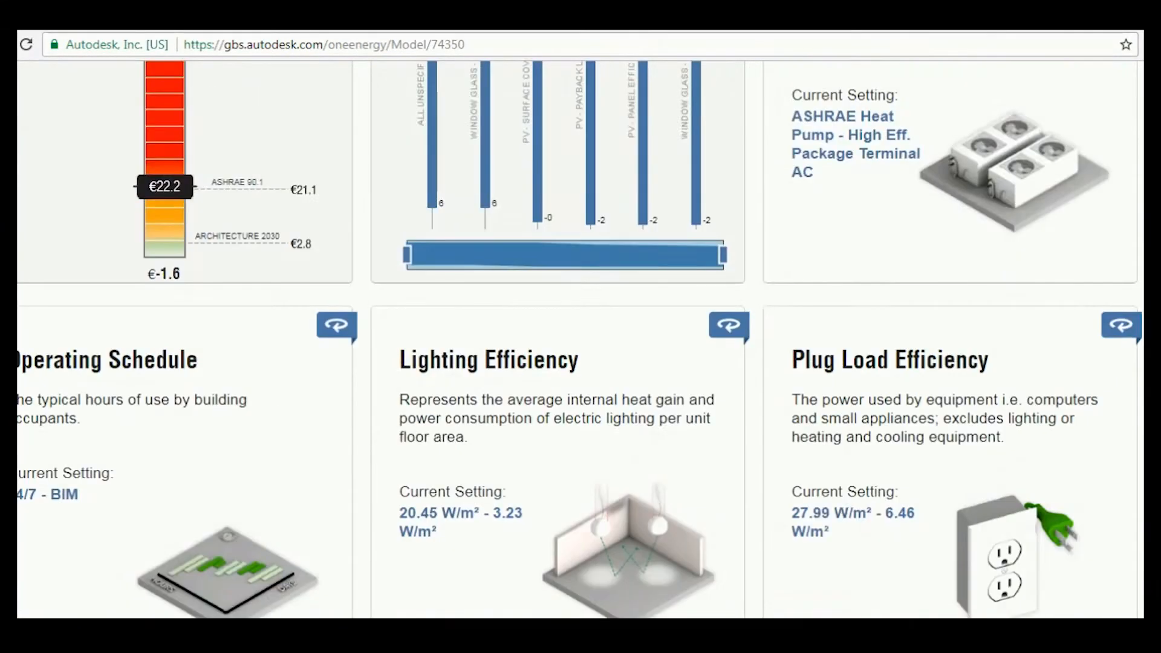
pyautogui.scroll(4, 671, 466)
pyautogui.moveTo(669, 469)
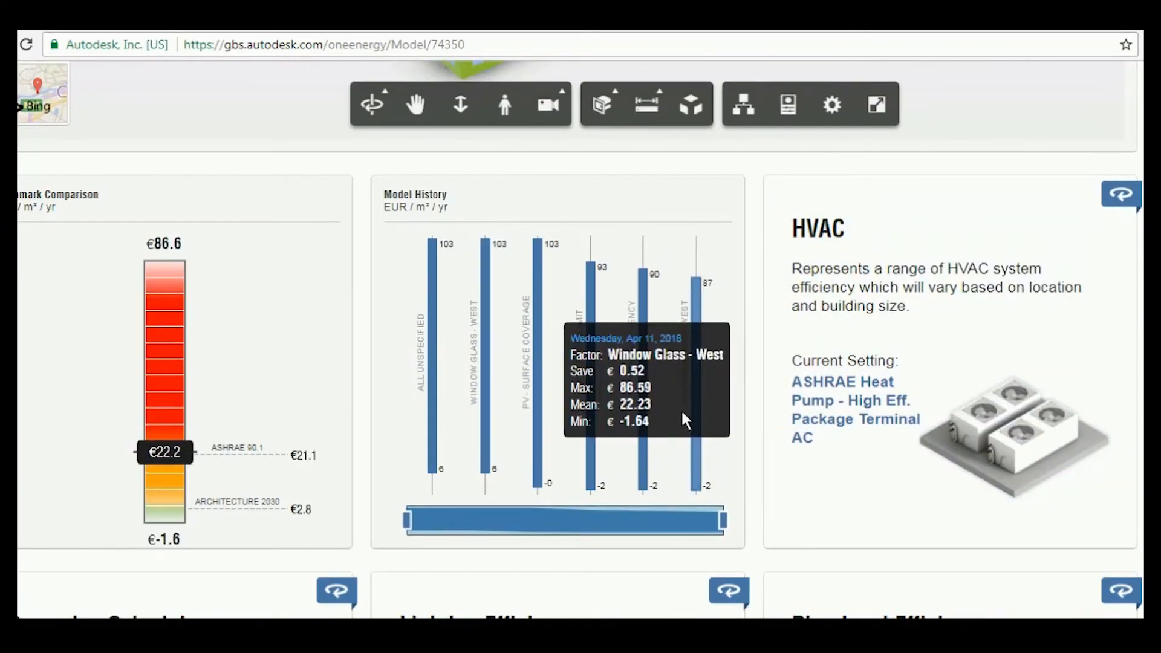
pyautogui.scroll(2, 689, 386)
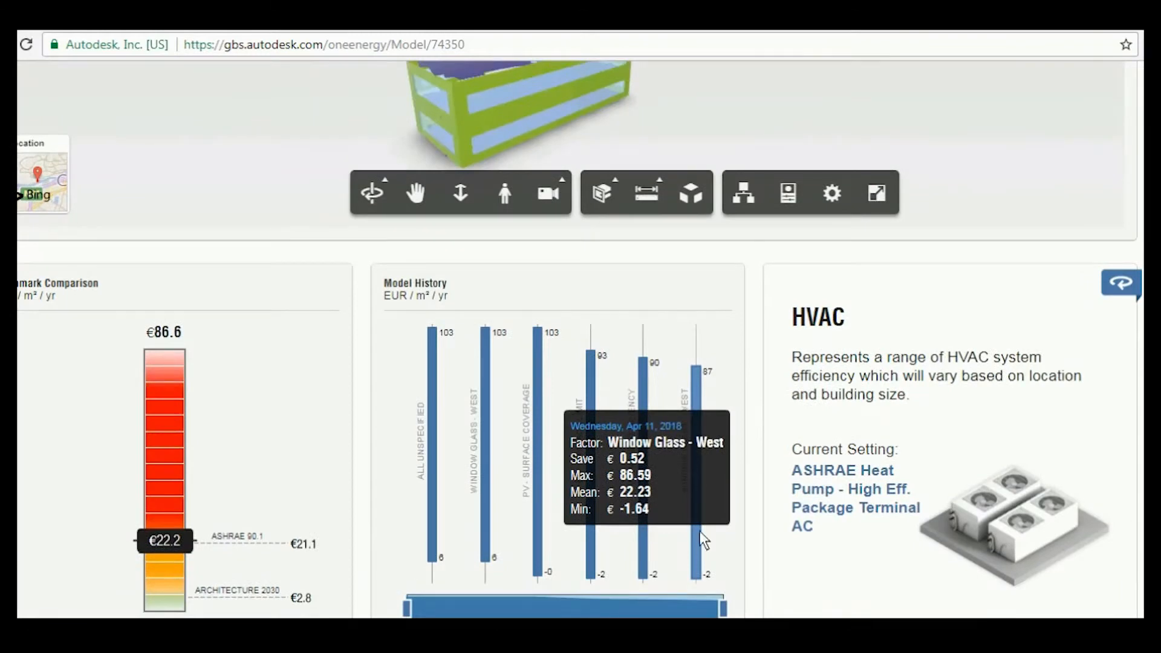
pyautogui.moveTo(406, 607); pyautogui.dragTo(642, 614)
pyautogui.moveTo(659, 420)
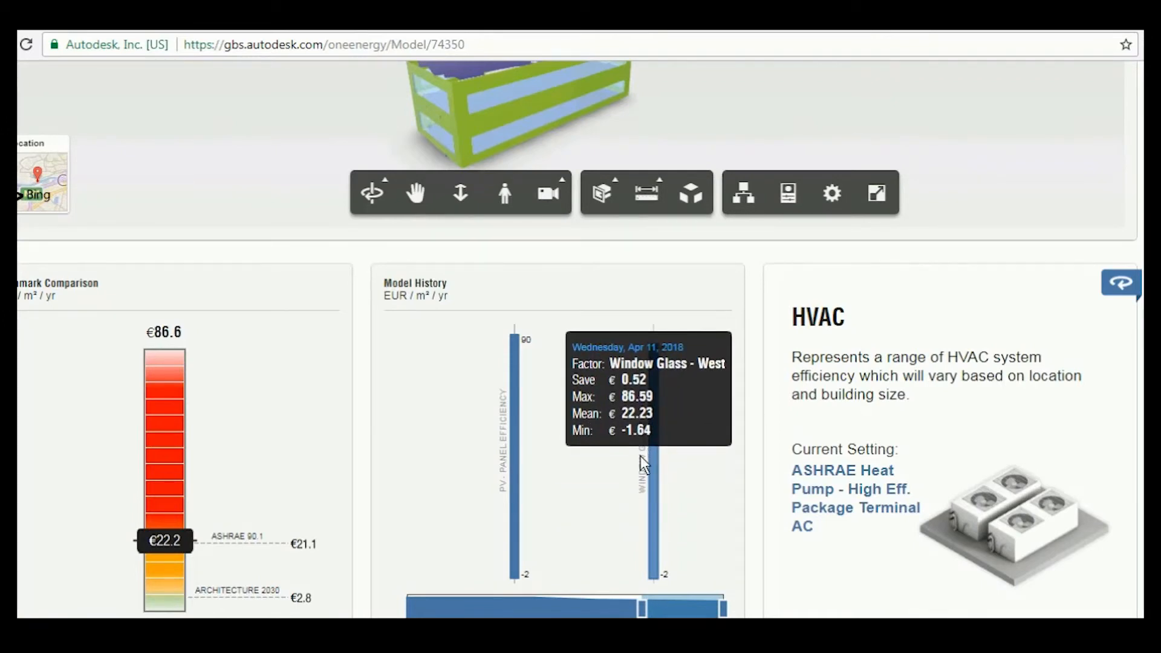
pyautogui.scroll(4, 639, 457)
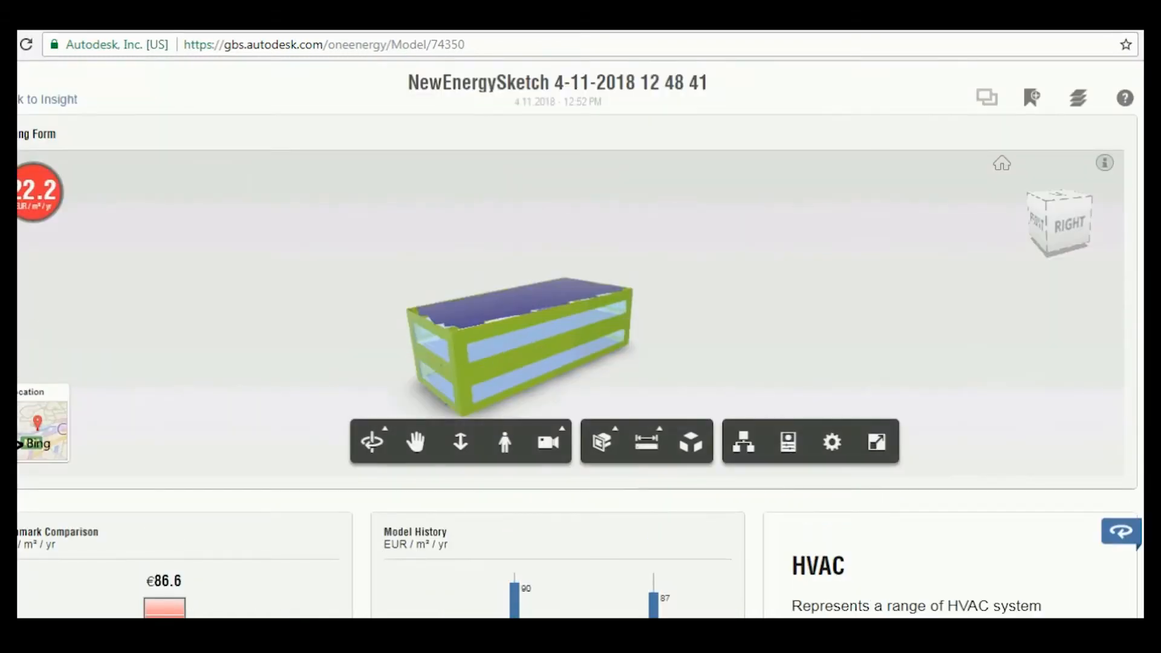
# Step: Return to the Insight model list and, in its settings, try the Energy Use Intensity roll-up before restoring Annual Cost
pyautogui.click(47, 99)
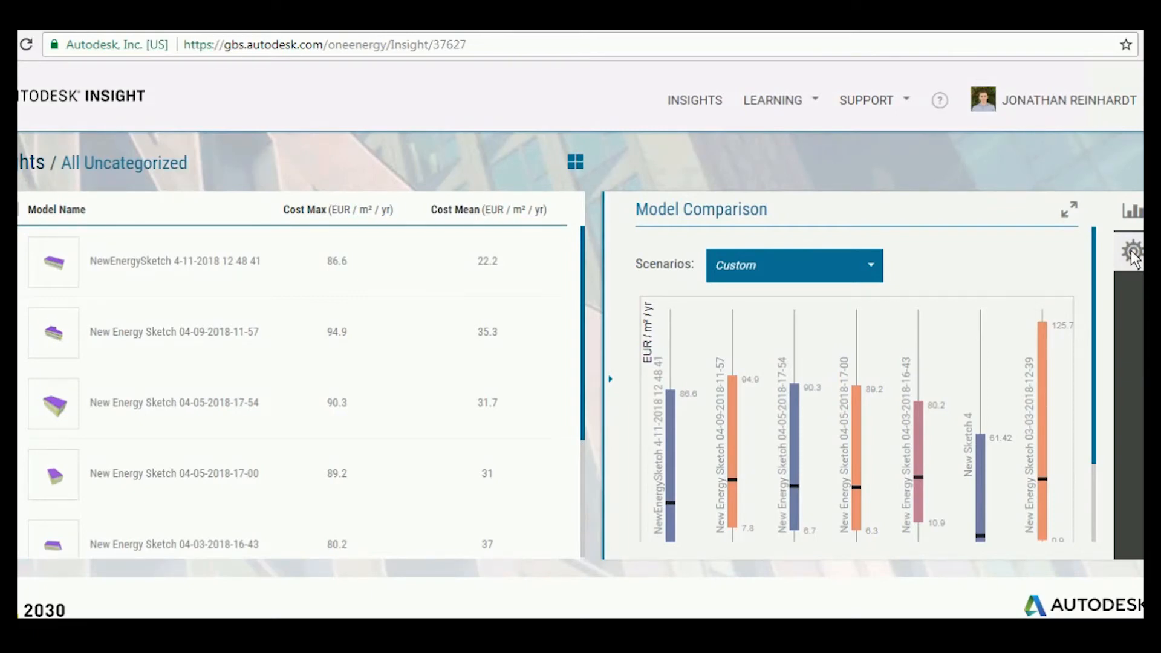
pyautogui.click(1132, 257)
pyautogui.scroll(-1, 784, 315)
pyautogui.scroll(1, 756, 259)
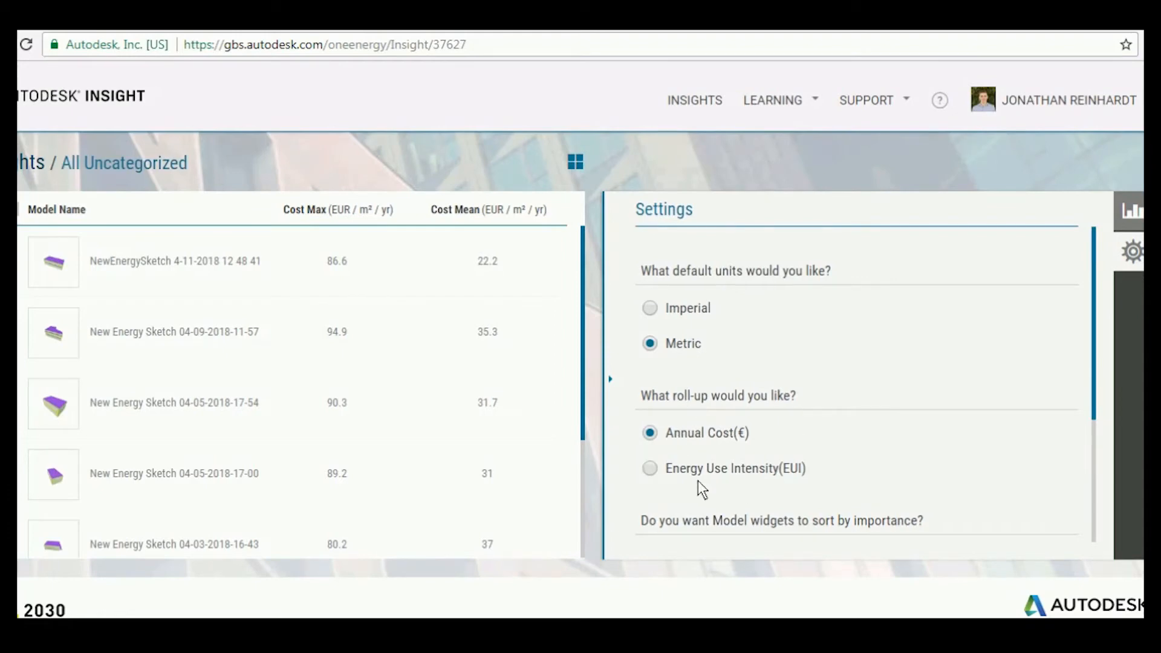
pyautogui.click(647, 470)
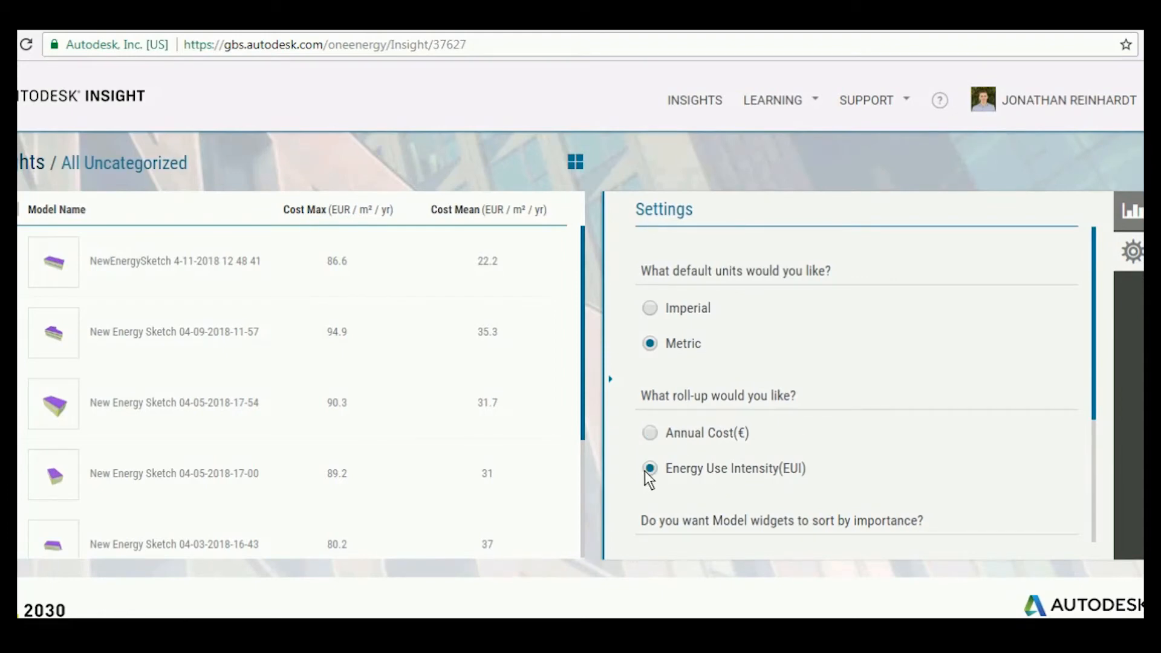
pyautogui.click(650, 433)
# Step: Review the electricity and gas utility rates in the settings and close them without applying changes
pyautogui.scroll(-4, 756, 362)
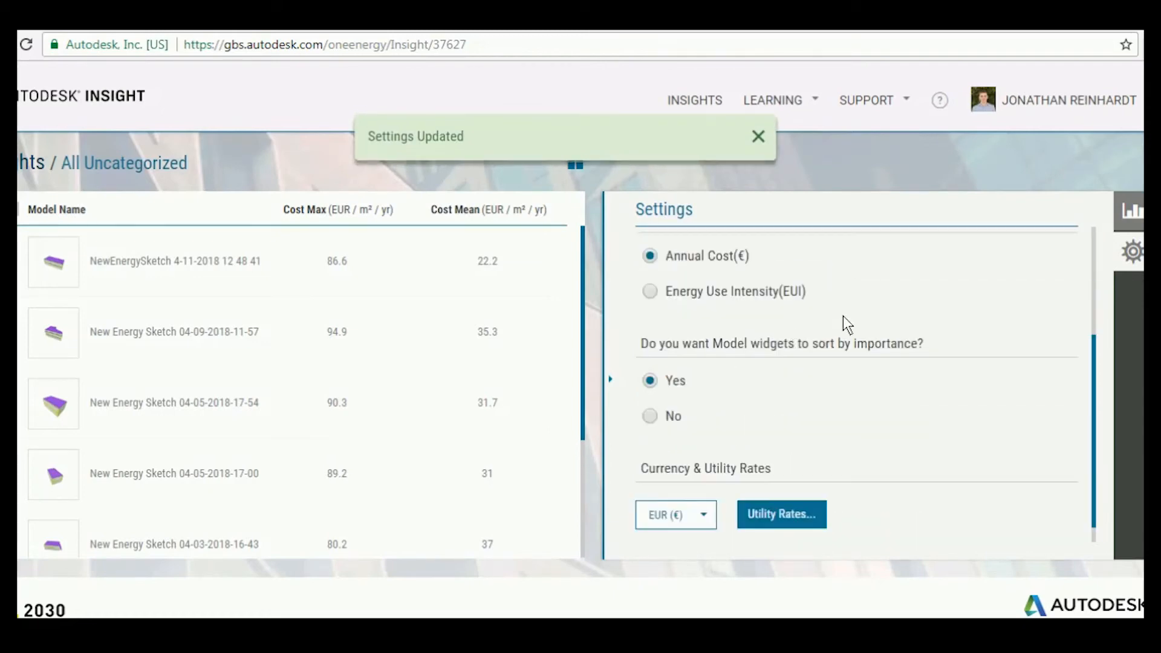
pyautogui.click(799, 491)
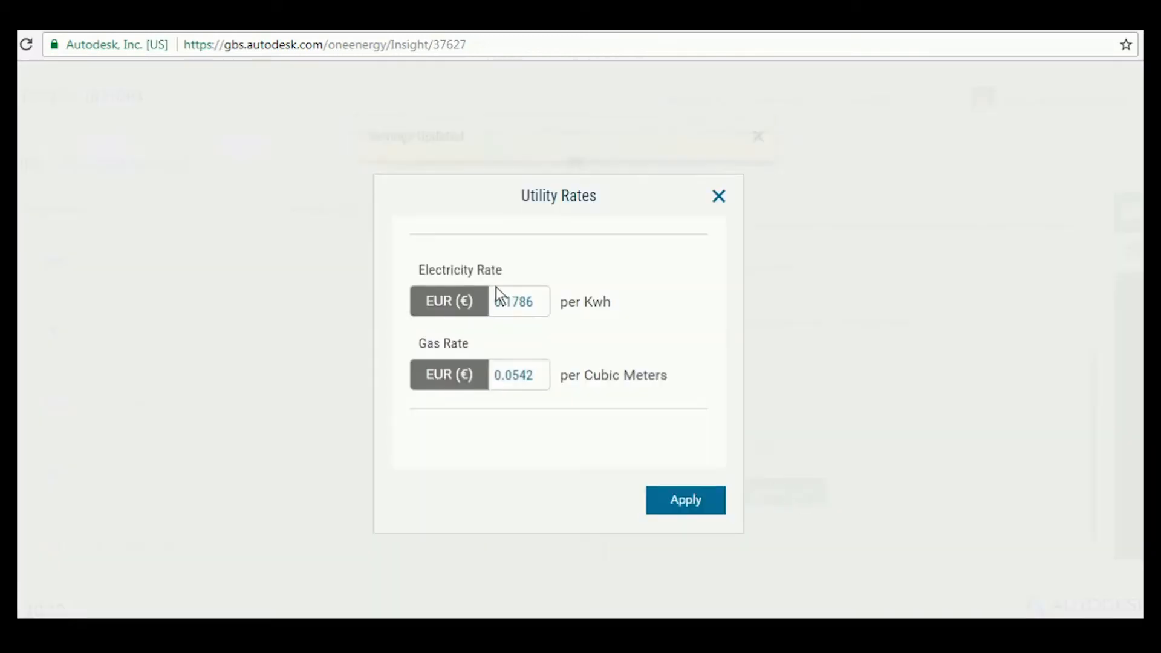
pyautogui.doubleClick(534, 303)
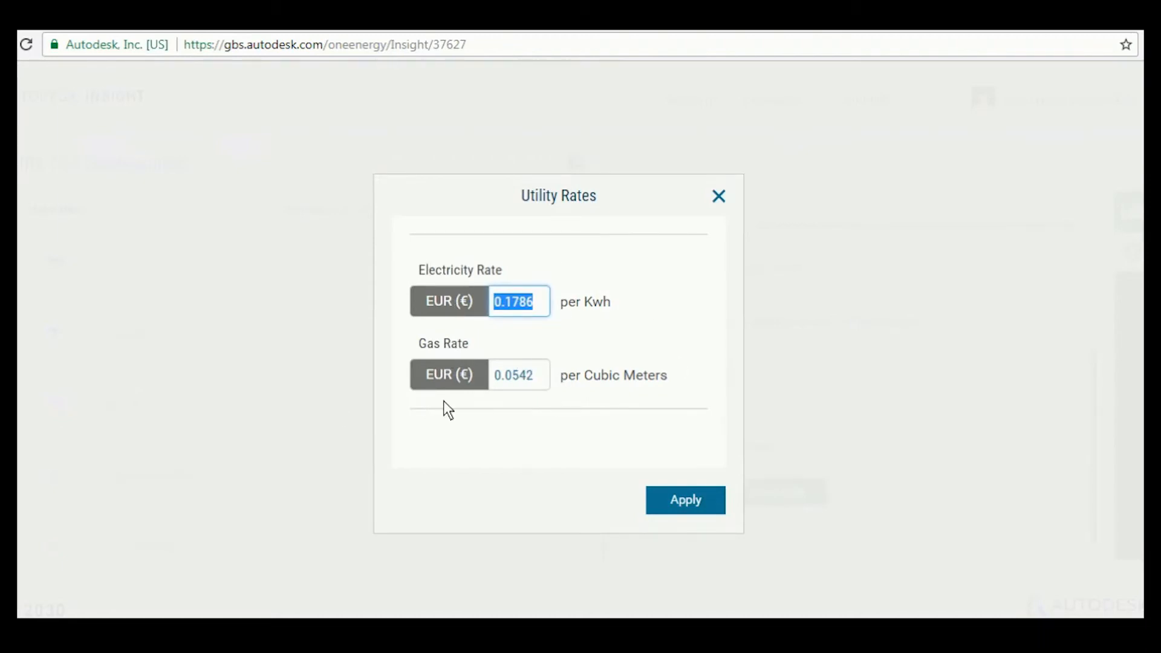
pyautogui.click(719, 196)
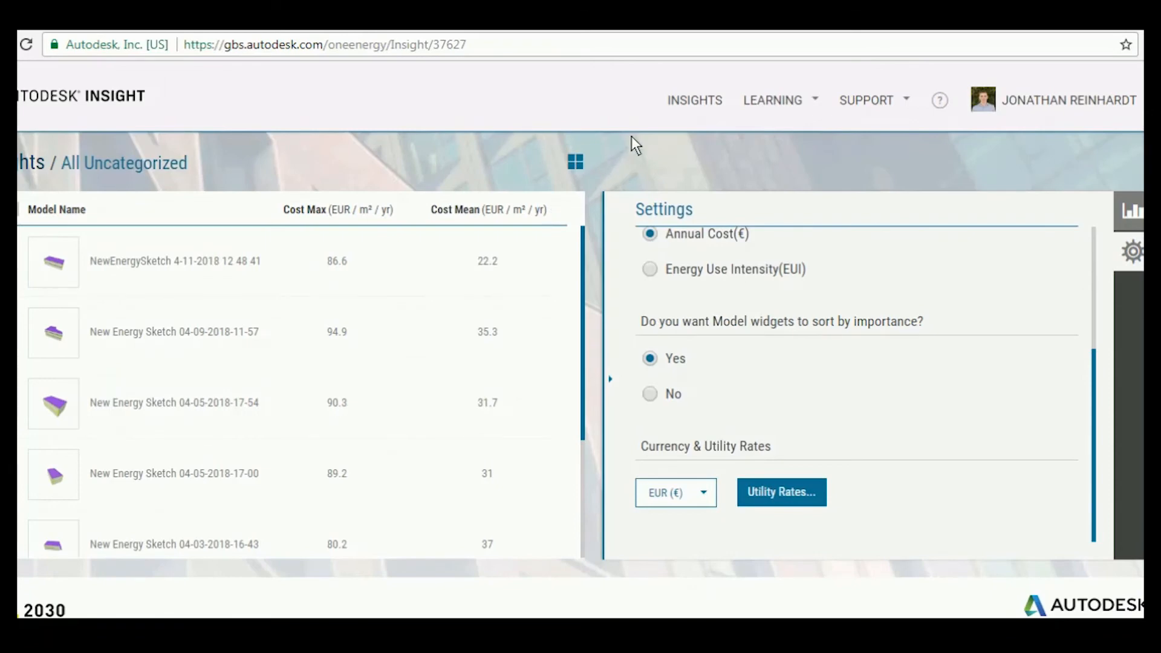
# Step: Return to Model Comparison and examine the energy cost ranges of the different energy sketches
pyautogui.click(1130, 210)
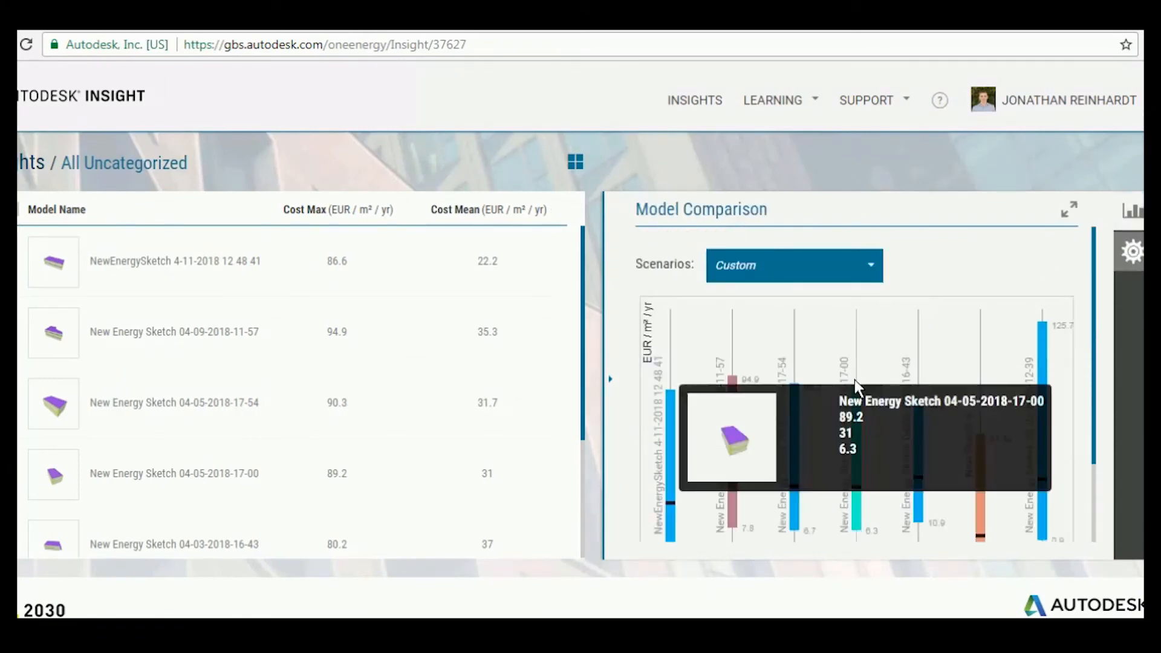
pyautogui.scroll(-2, 715, 363)
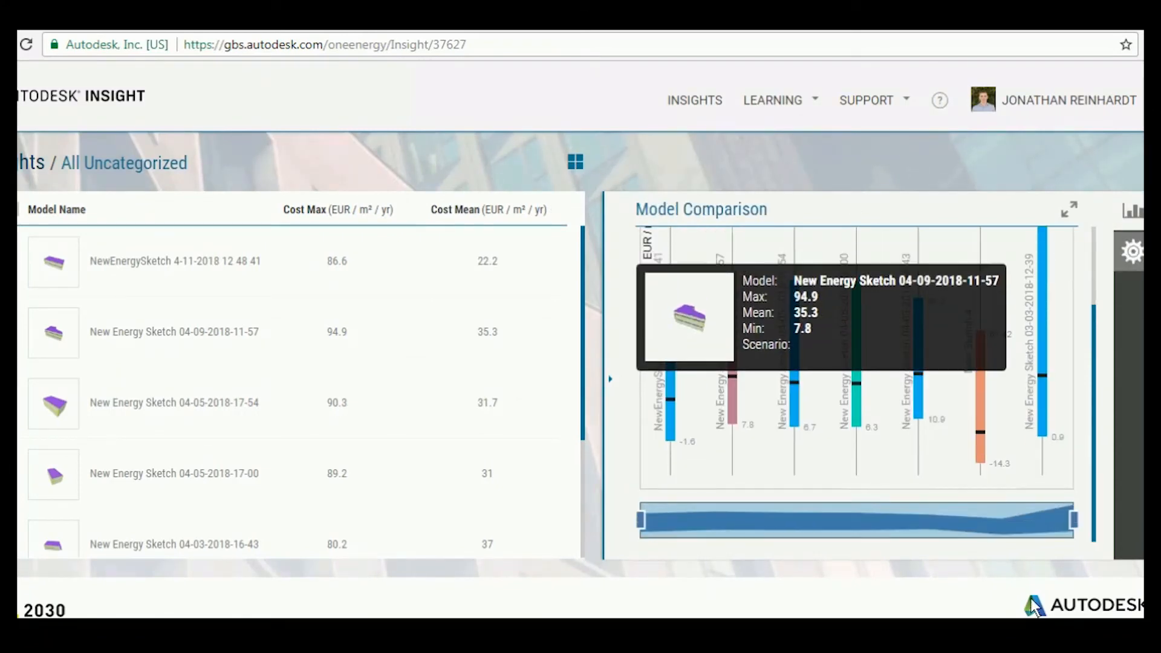
pyautogui.scroll(2, 1064, 537)
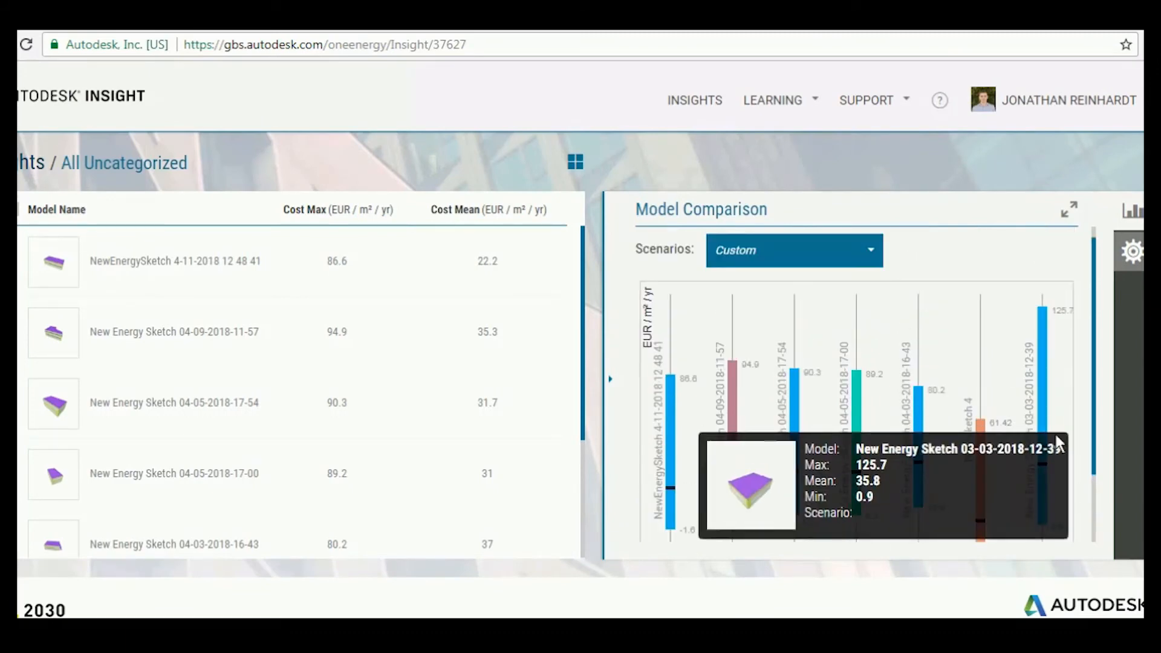
# Step: Set the Model Comparison scenario to Sample - Net Zero and review the comparison chart
pyautogui.click(834, 247)
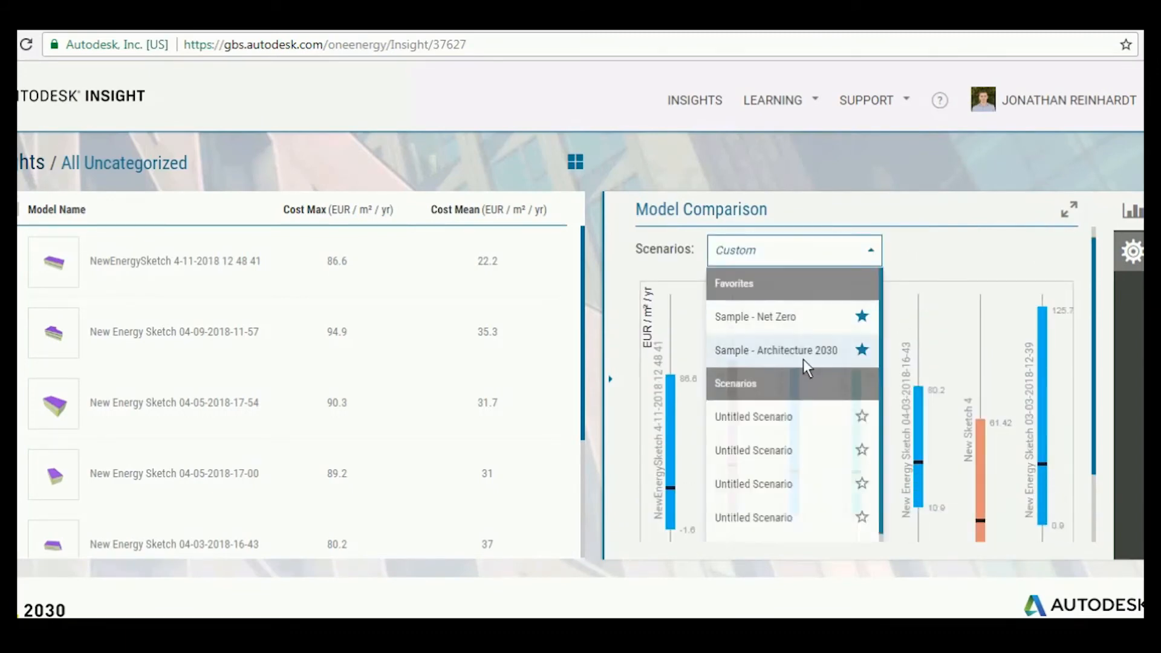
pyautogui.click(795, 320)
pyautogui.moveTo(793, 323)
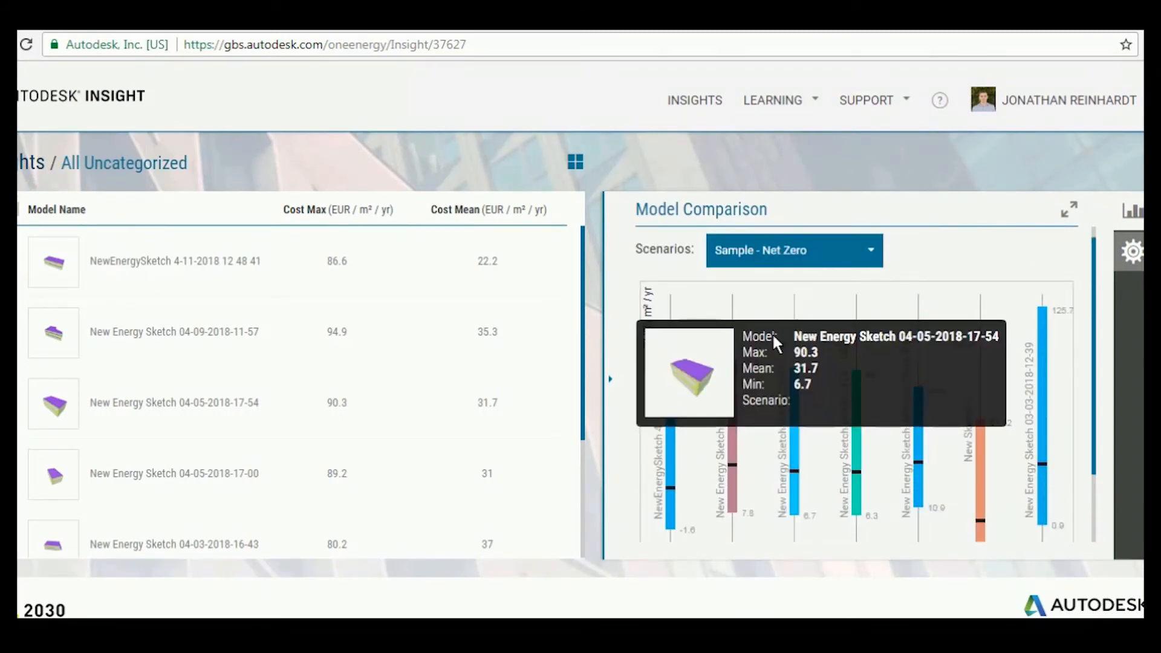
pyautogui.scroll(-2, 1056, 332)
pyautogui.scroll(2, 1099, 356)
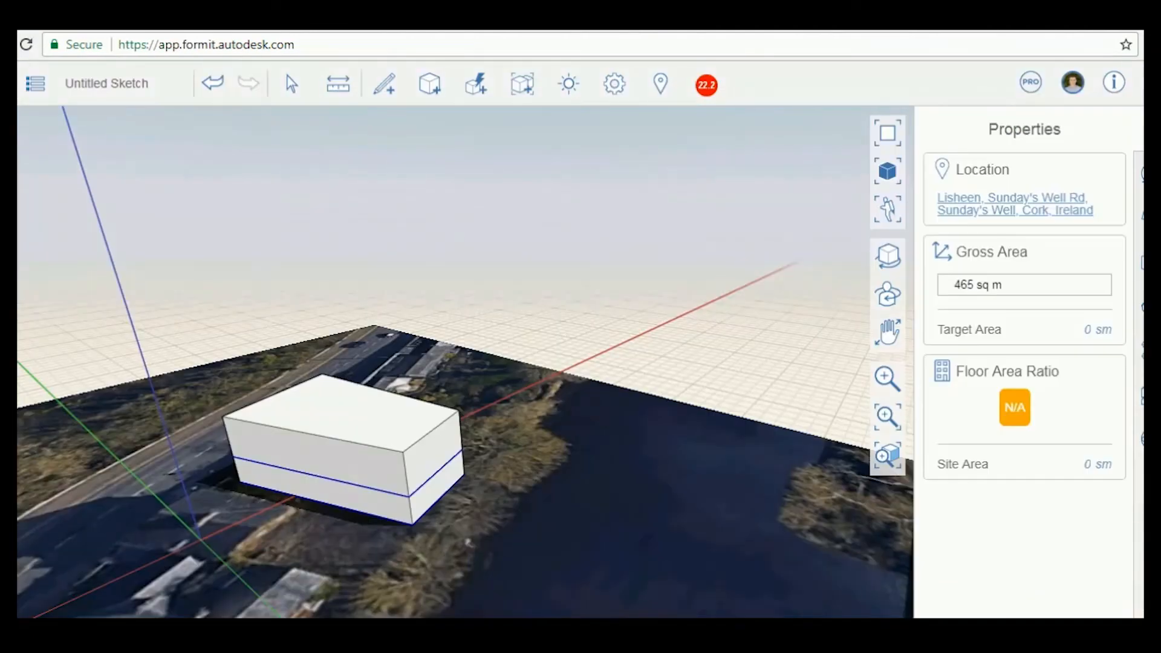
# Step: Switch back to the FormIt sketch and open its Energy Cost options for generating or viewing an insight
pyautogui.scroll(-3, 696, 357)
pyautogui.moveTo(703, 333)
pyautogui.mouseDown(button='right')
pyautogui.moveTo(477, 348)
pyautogui.moveTo(706, 321)
pyautogui.mouseUp(button='right')
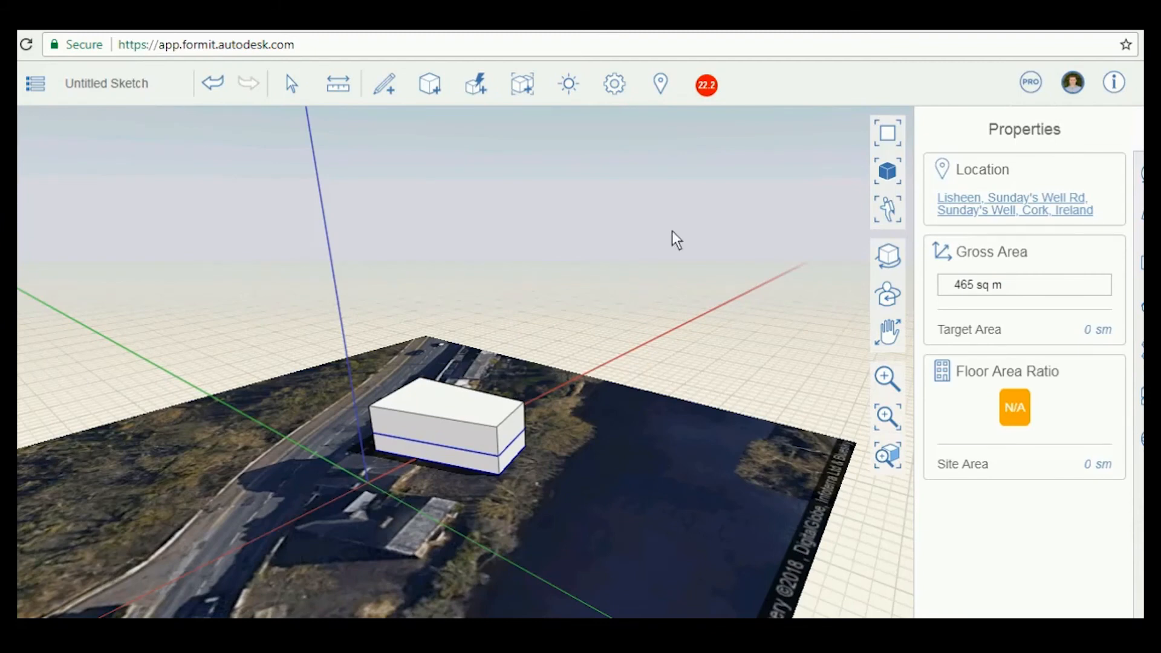
pyautogui.click(706, 90)
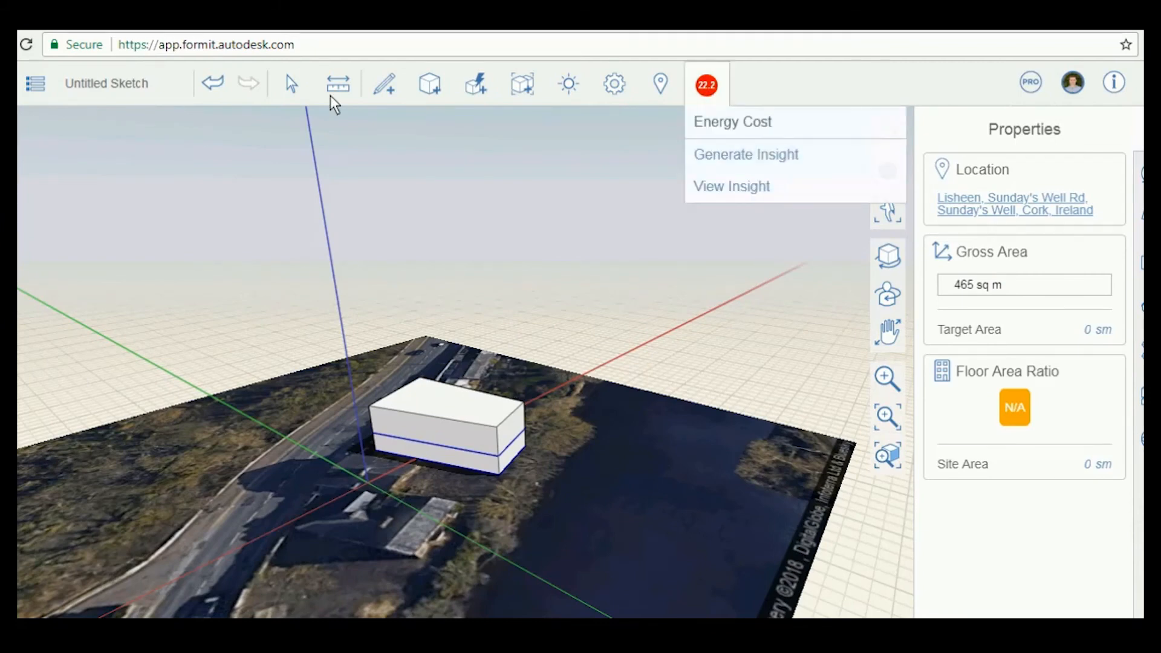